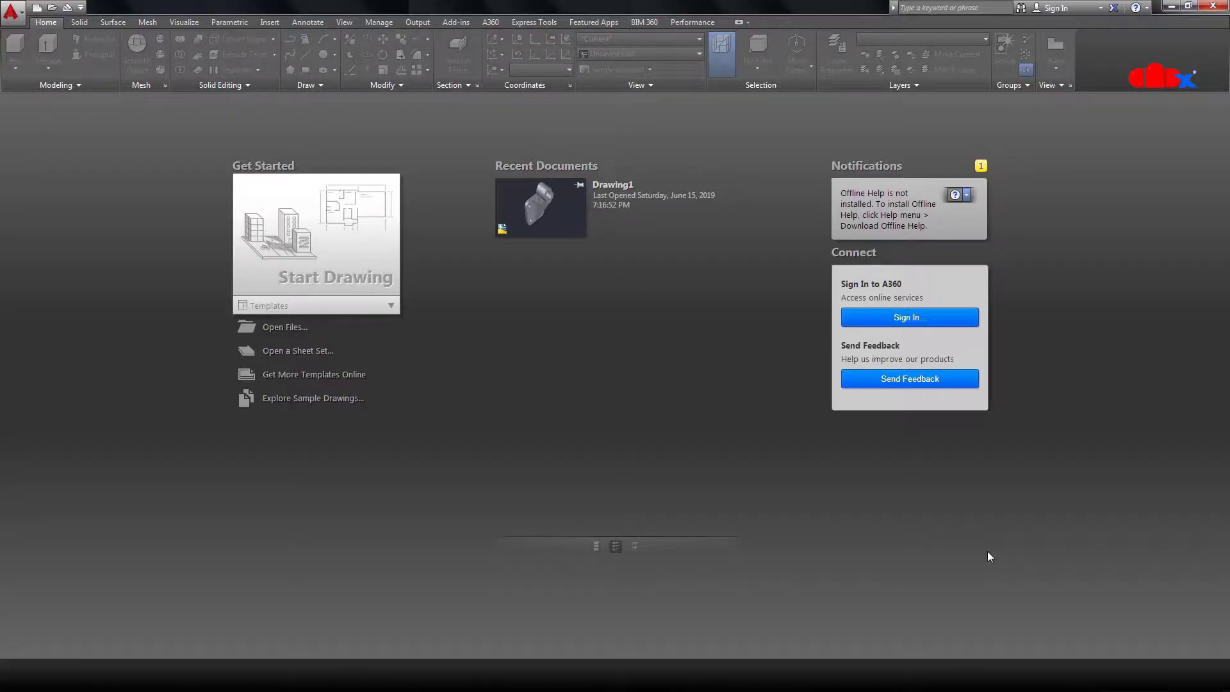
# Start a new drawing from the acadiso3D.dwt template and switch its view to parallel projection
pyautogui.click(391, 306)
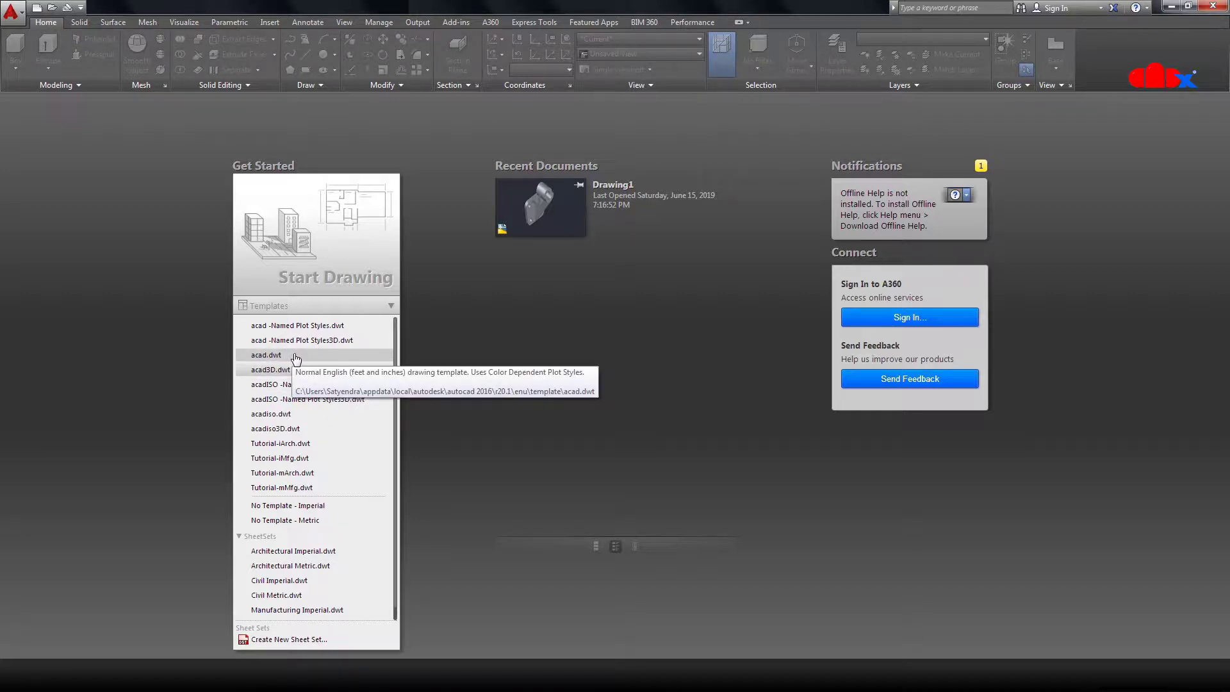
pyautogui.click(287, 433)
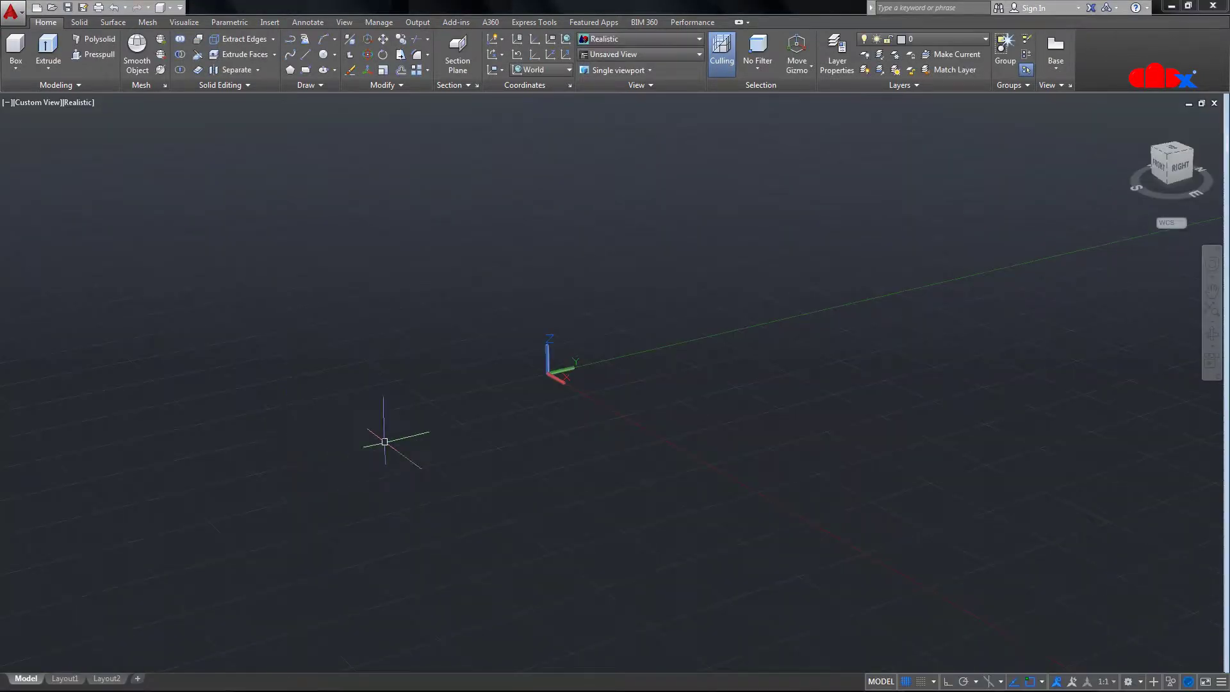
pyautogui.click(1141, 681)
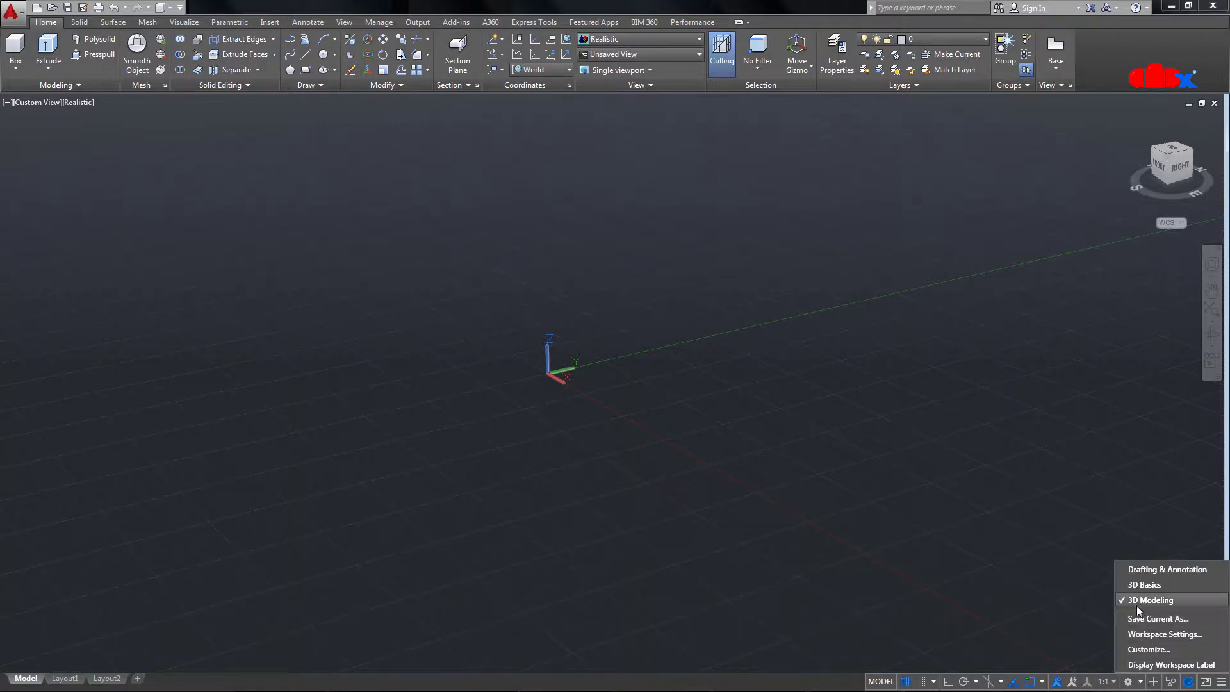
pyautogui.click(1083, 601)
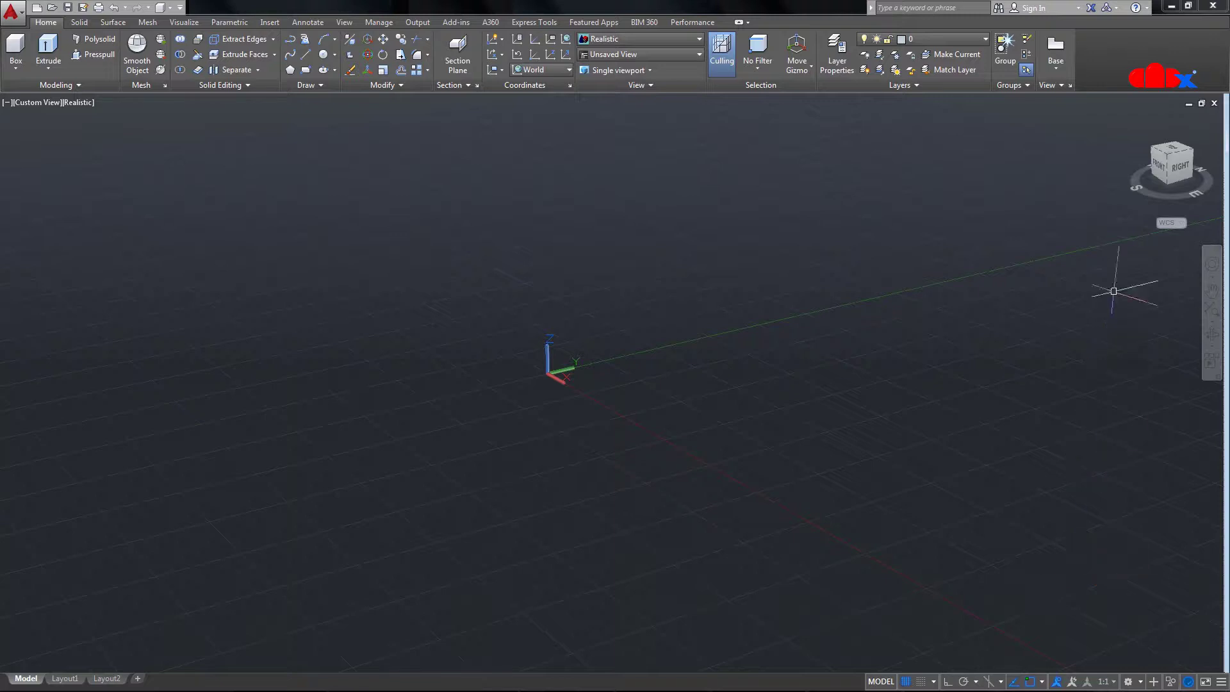
pyautogui.rightClick(1167, 172)
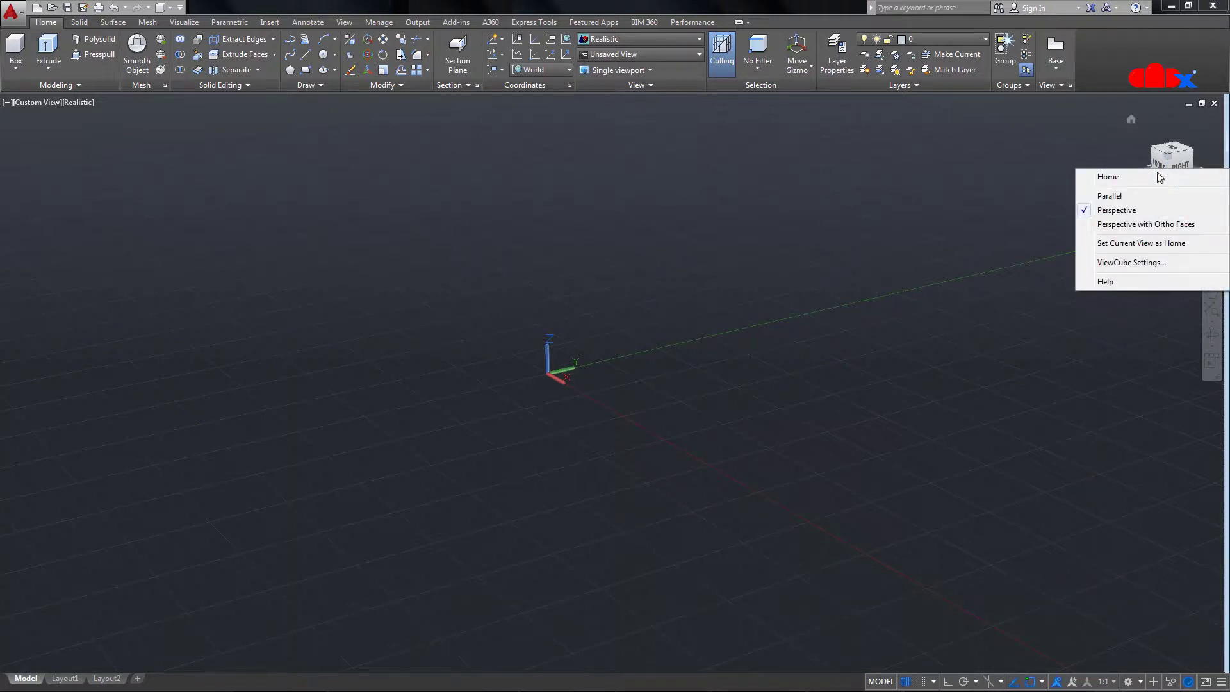
pyautogui.click(1124, 199)
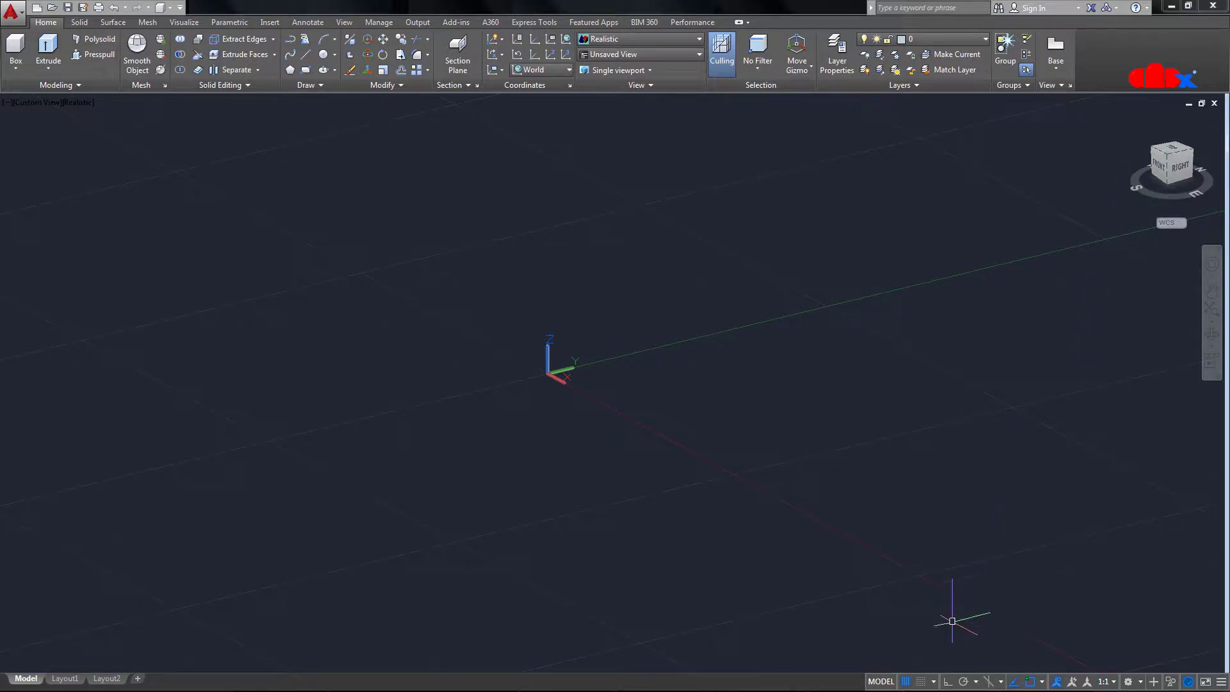
# Review the Object Snap and 3D Object Snap modes in the drafting settings and accept them
pyautogui.rightClick(912, 683)
pyautogui.click(924, 664)
pyautogui.click(626, 216)
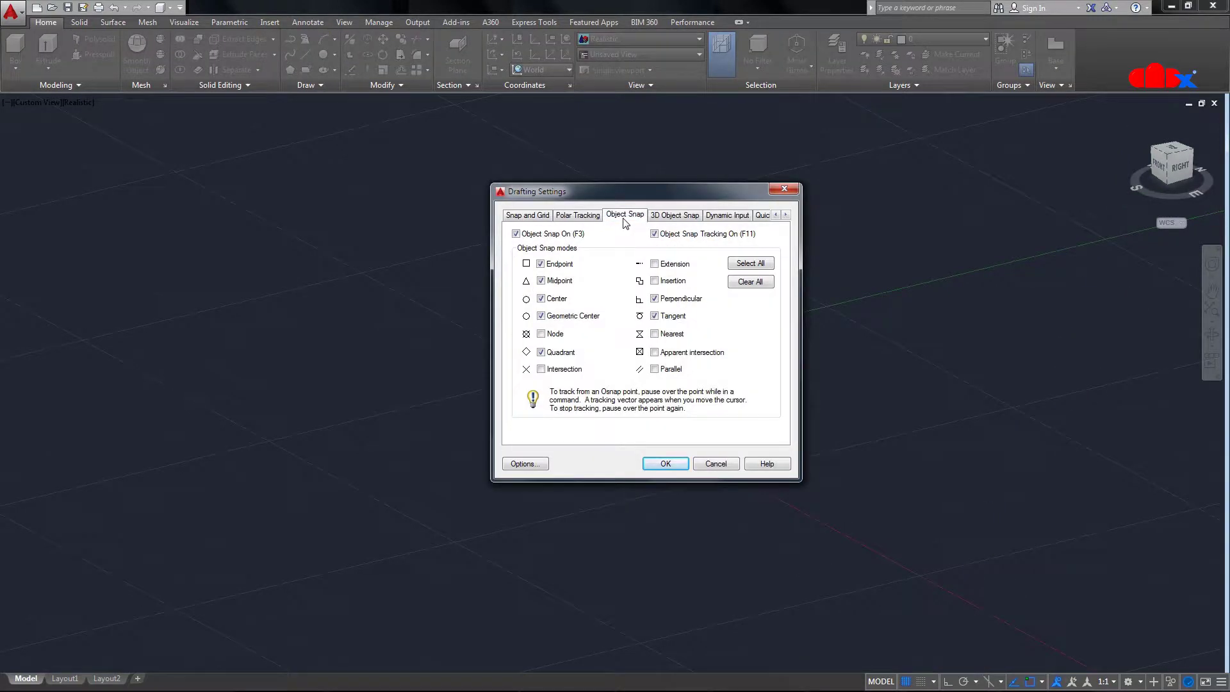
pyautogui.click(671, 218)
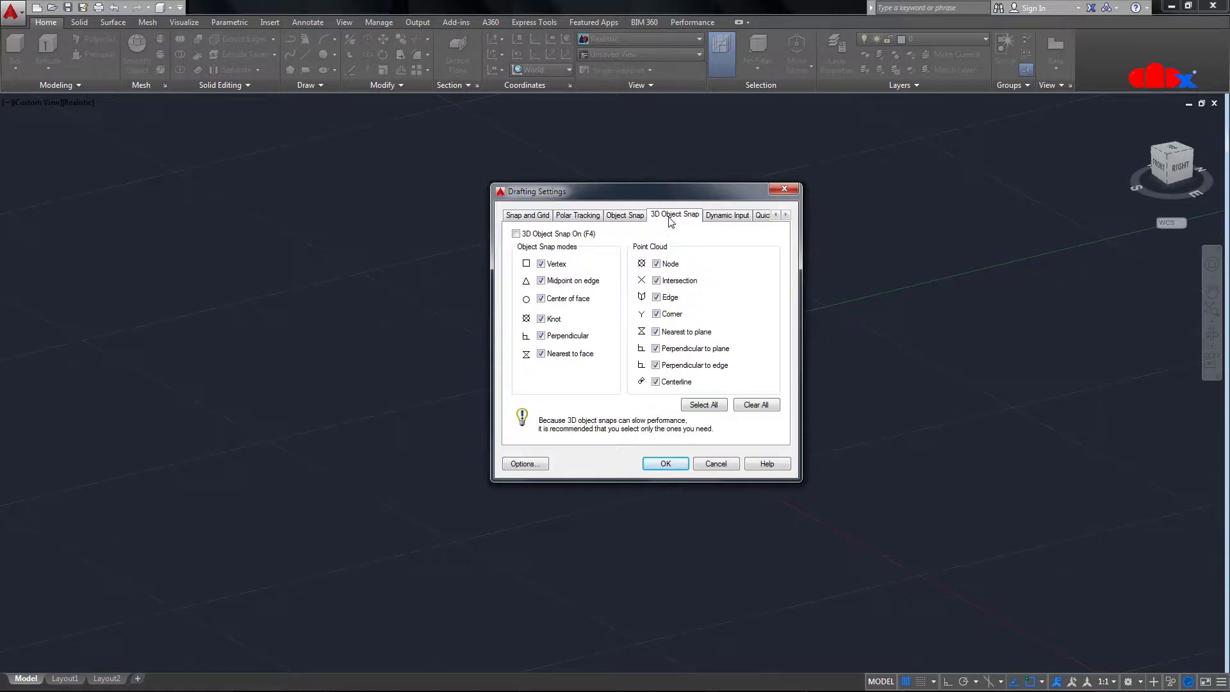
pyautogui.click(670, 463)
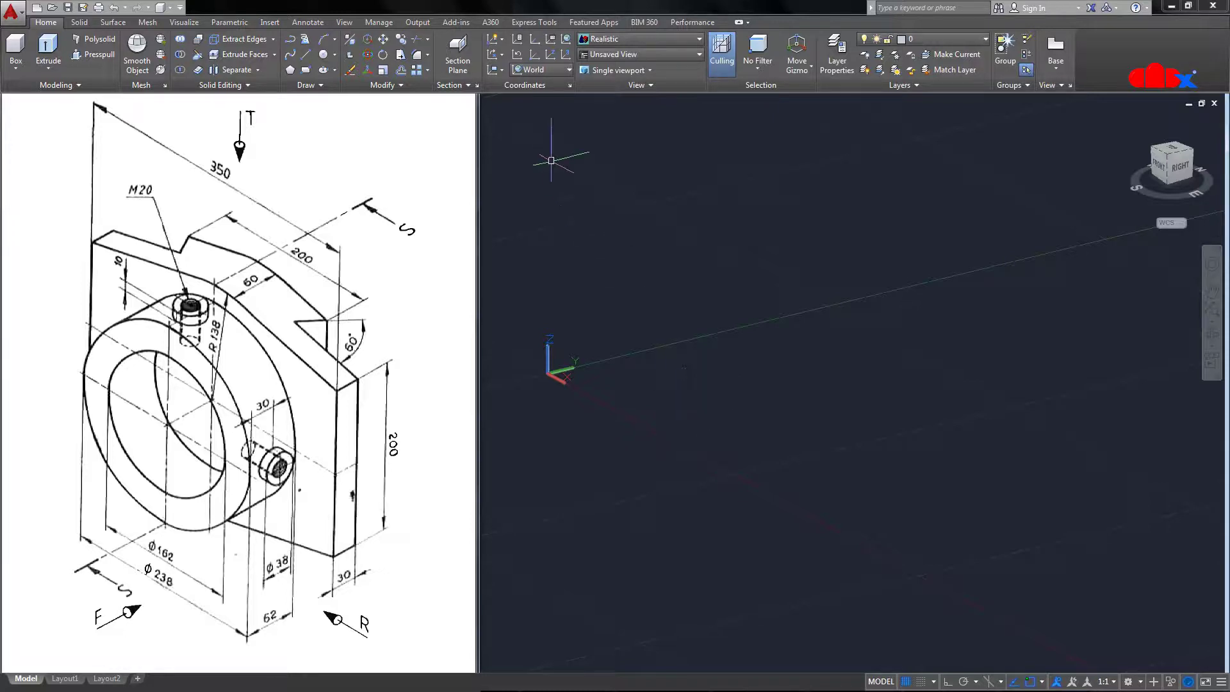
# Try the Right and Front coordinate systems and return the drawing to the World UCS
pyautogui.click(541, 71)
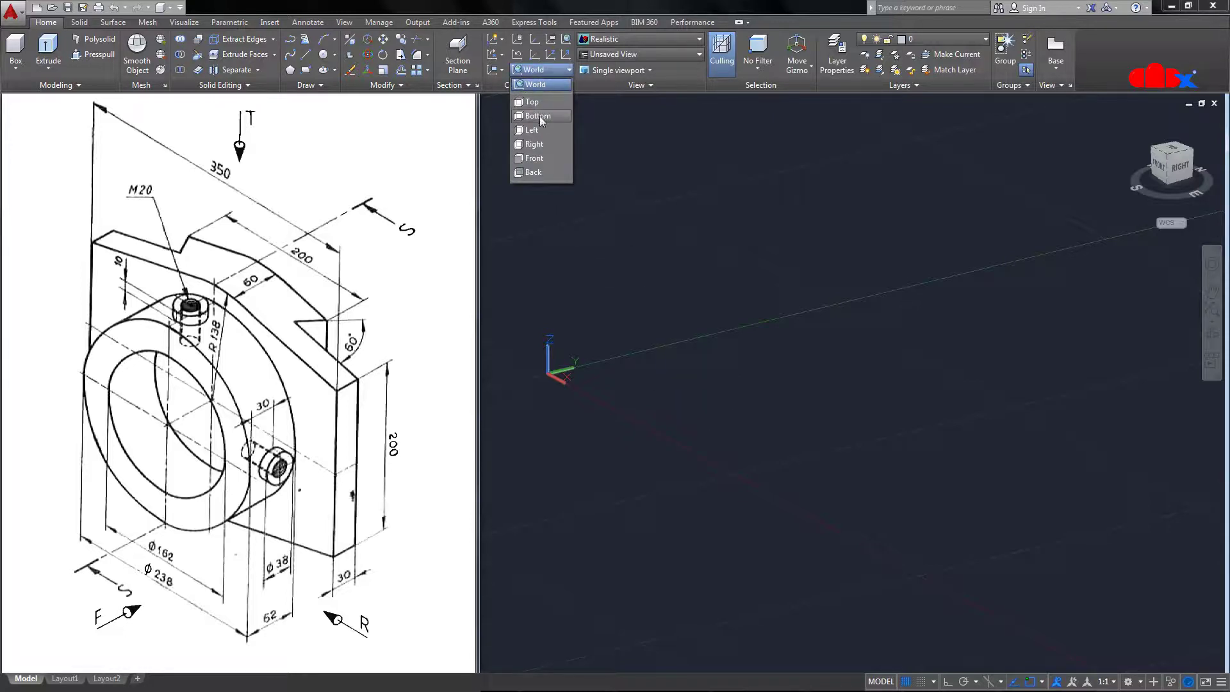
pyautogui.click(540, 145)
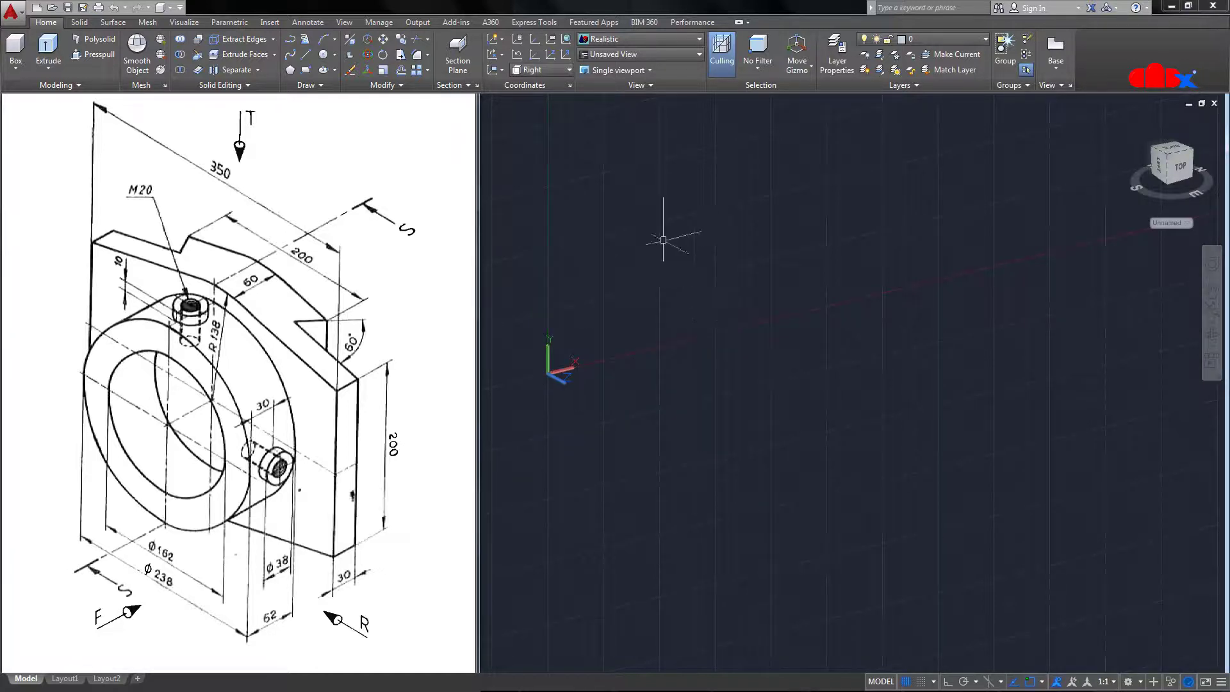
pyautogui.click(554, 71)
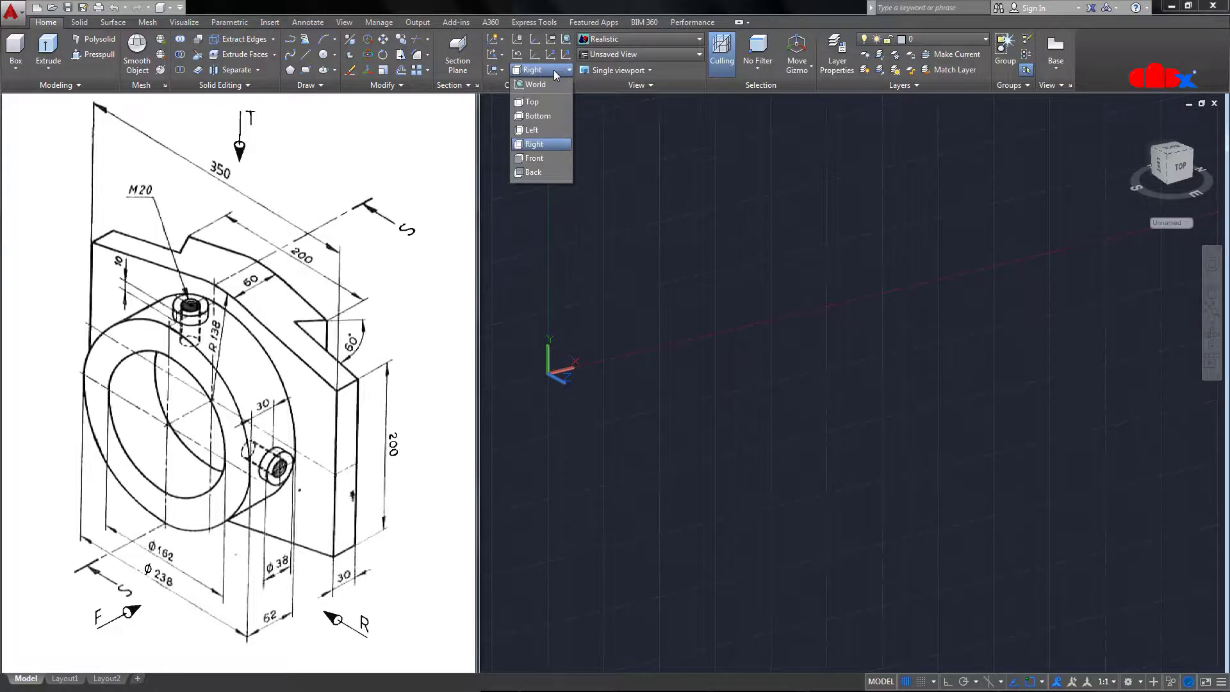
pyautogui.click(540, 159)
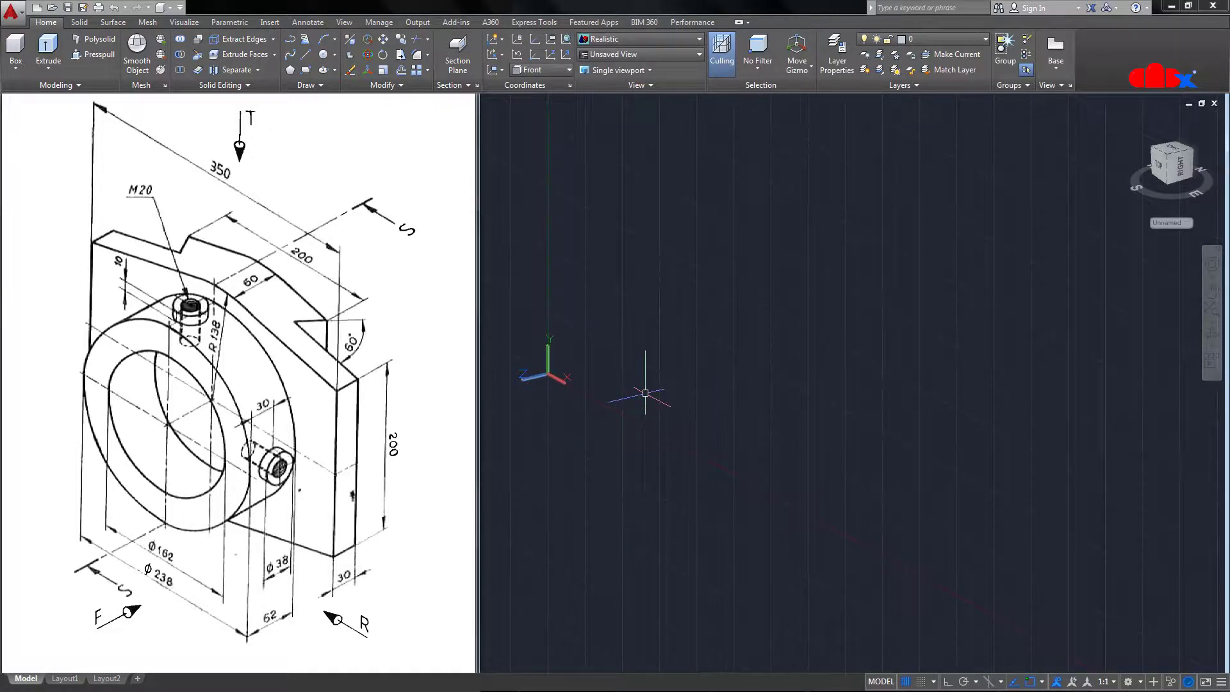
pyautogui.click(556, 72)
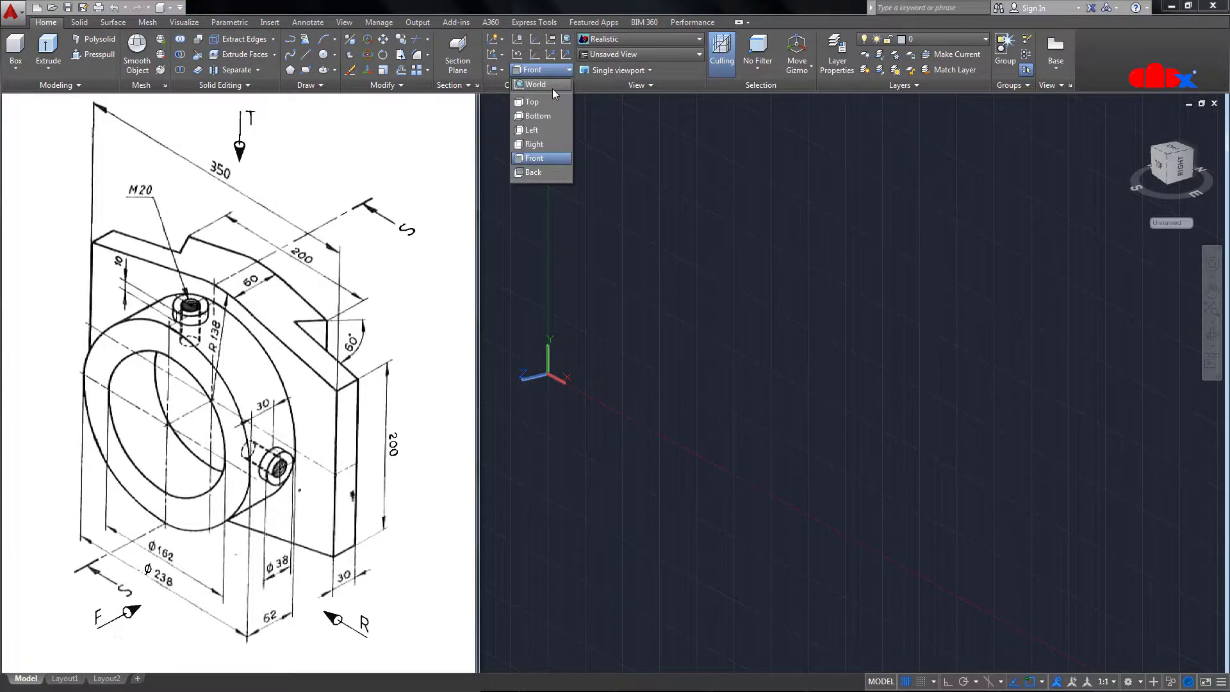
pyautogui.click(552, 87)
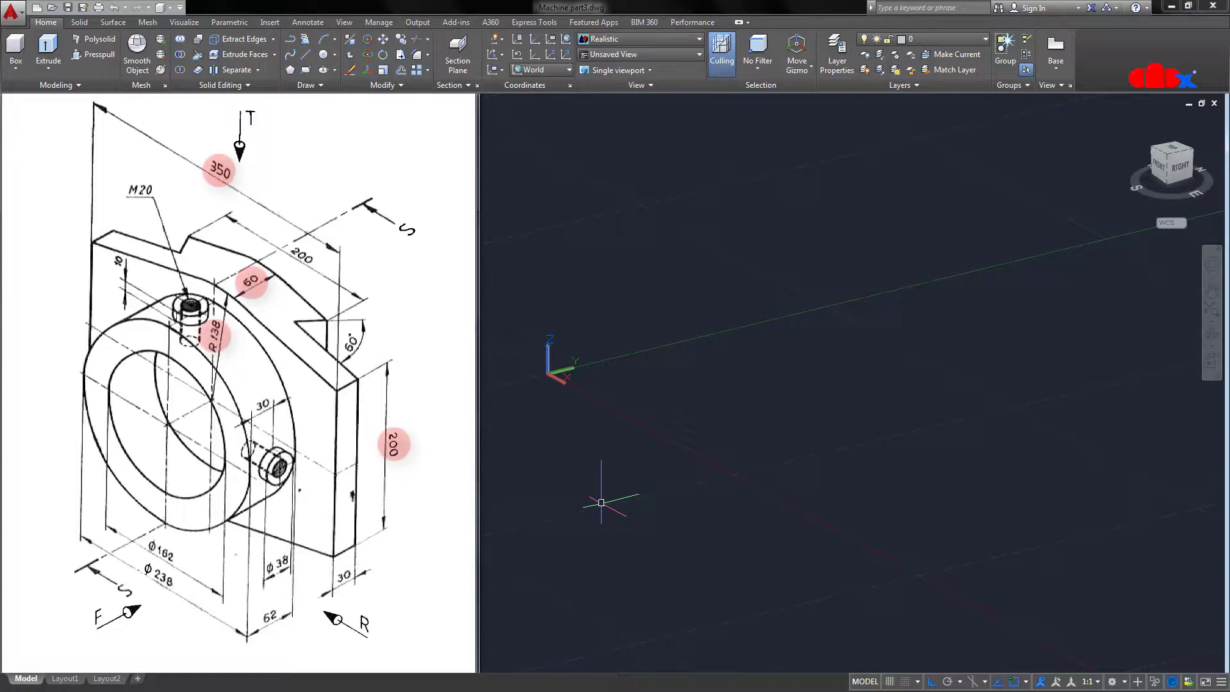
# Set the UCS to Front and draw a circle of radius 138
pyautogui.click(541, 72)
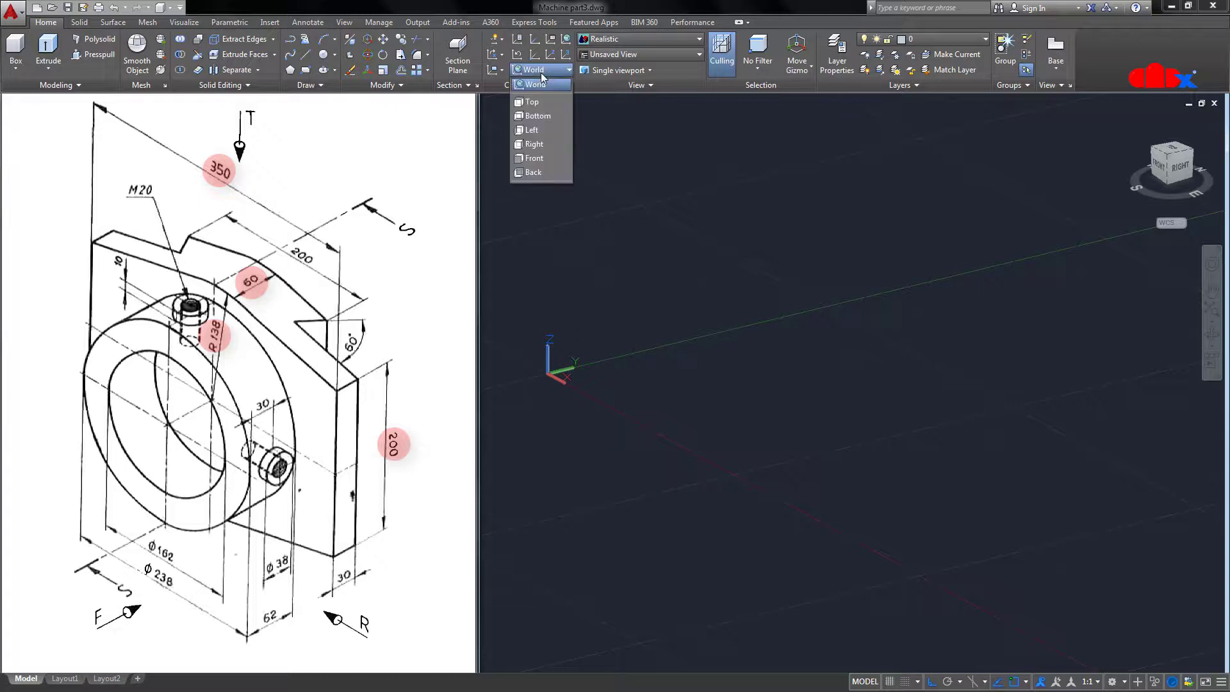
pyautogui.click(534, 158)
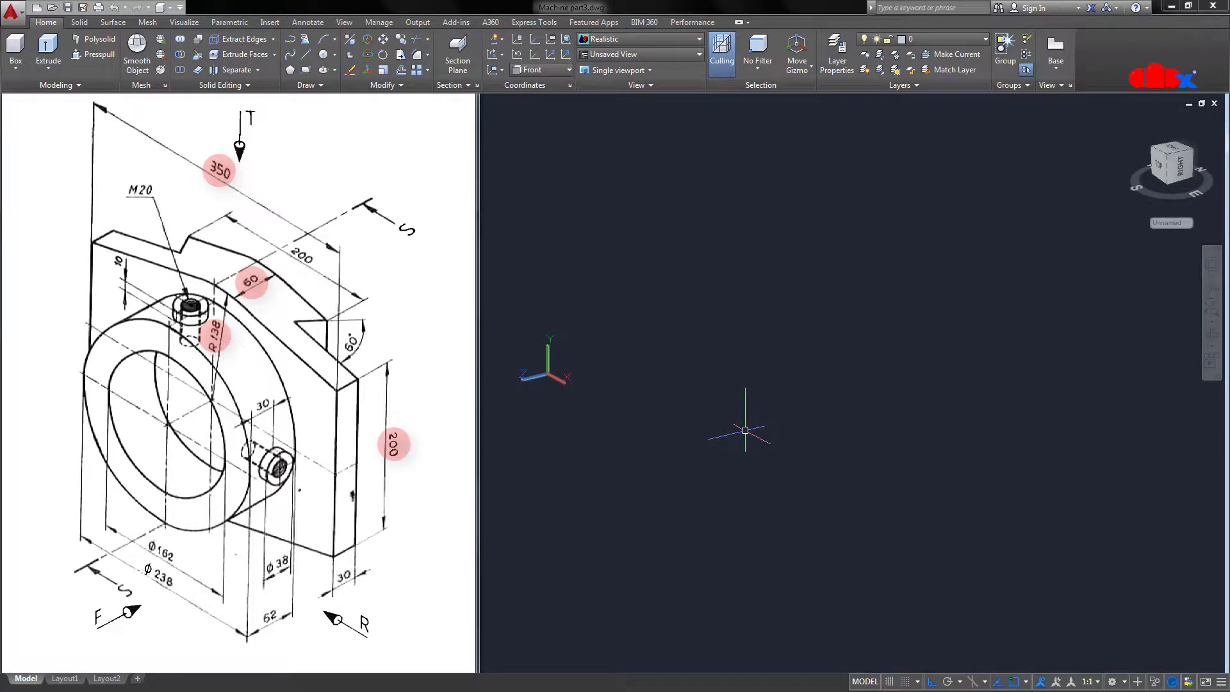
pyautogui.write('c')
pyautogui.press('Return')
pyautogui.click(745, 387)
pyautogui.write('138')
pyautogui.press('Return')
pyautogui.scroll(3, 750, 403)
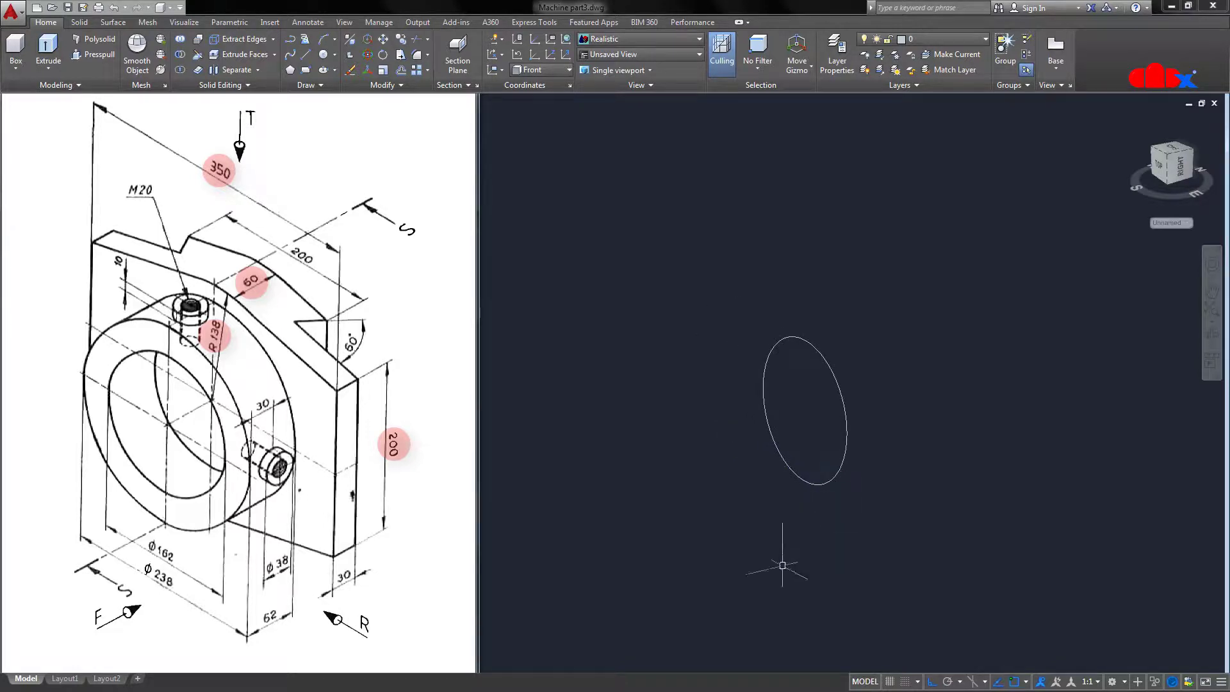
# Draw a 175 mm line from the circle's centre along the X axis, continued by a 100 mm vertical line upward
pyautogui.write('l')
pyautogui.press('Return')
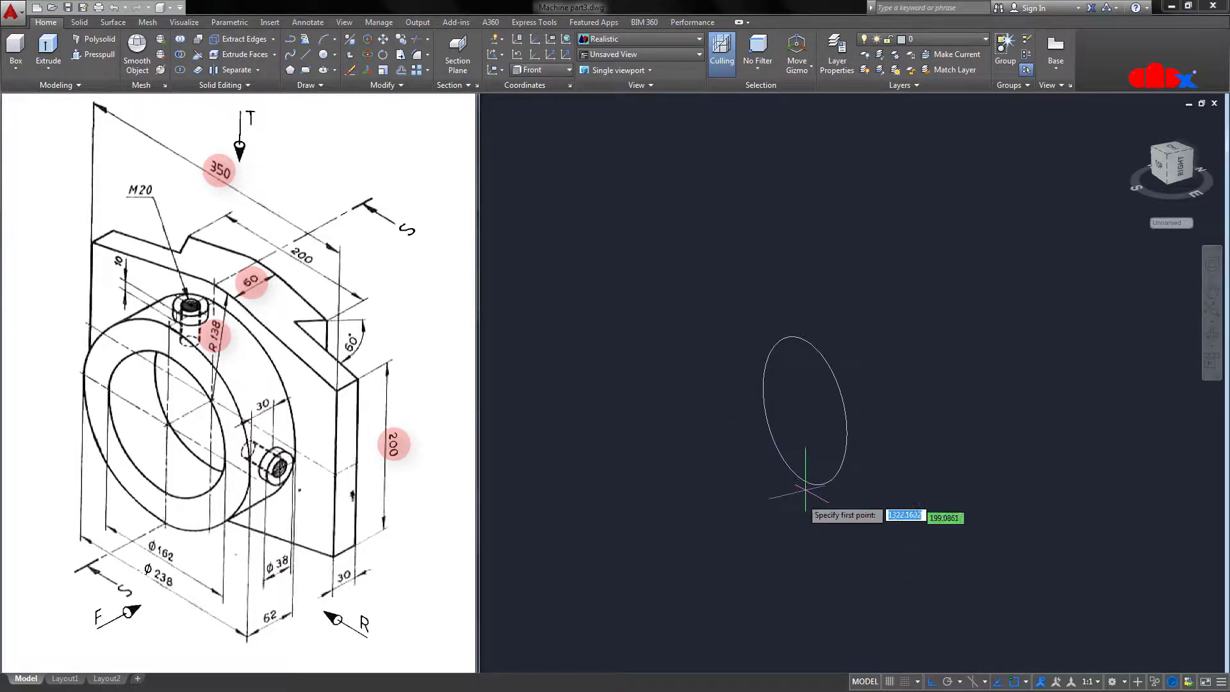
pyautogui.click(806, 411)
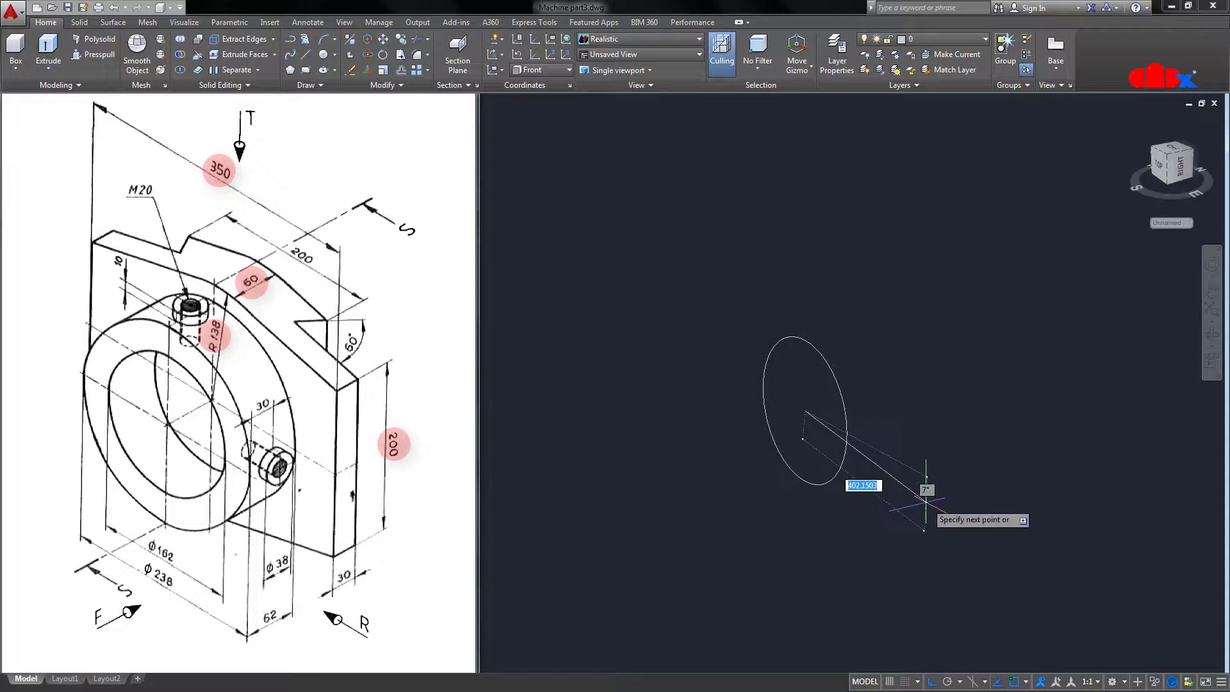
pyautogui.press('F8')
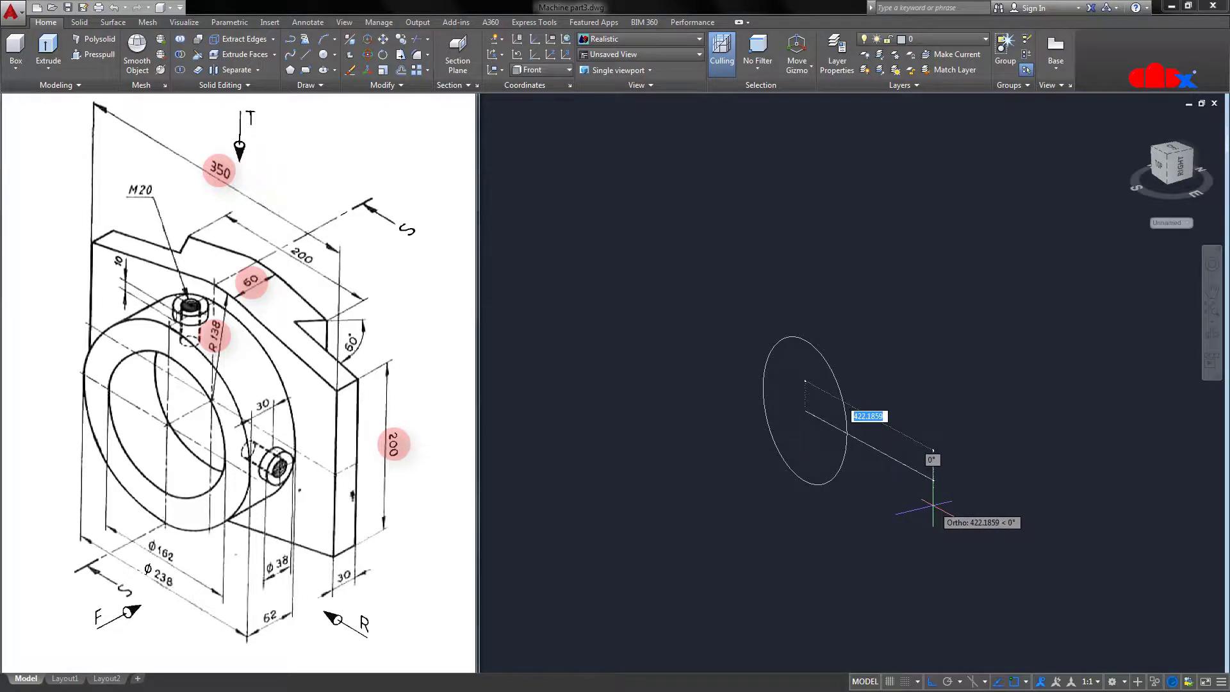
pyautogui.write('175')
pyautogui.press('Return')
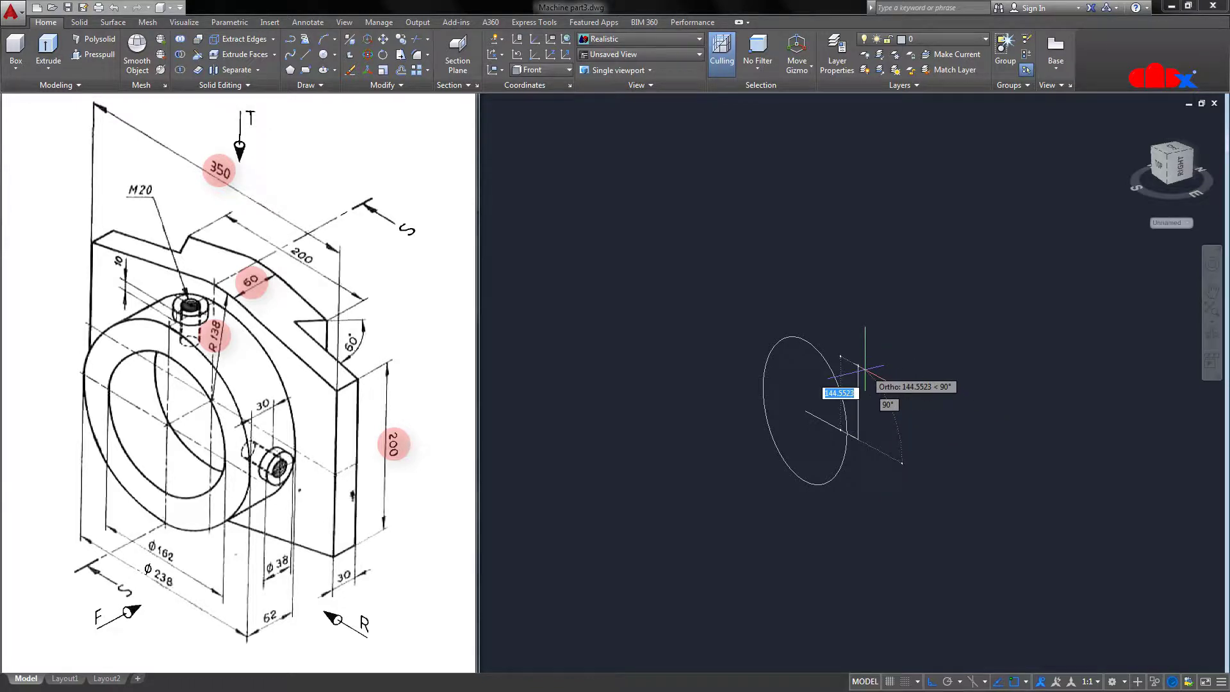
pyautogui.write('100')
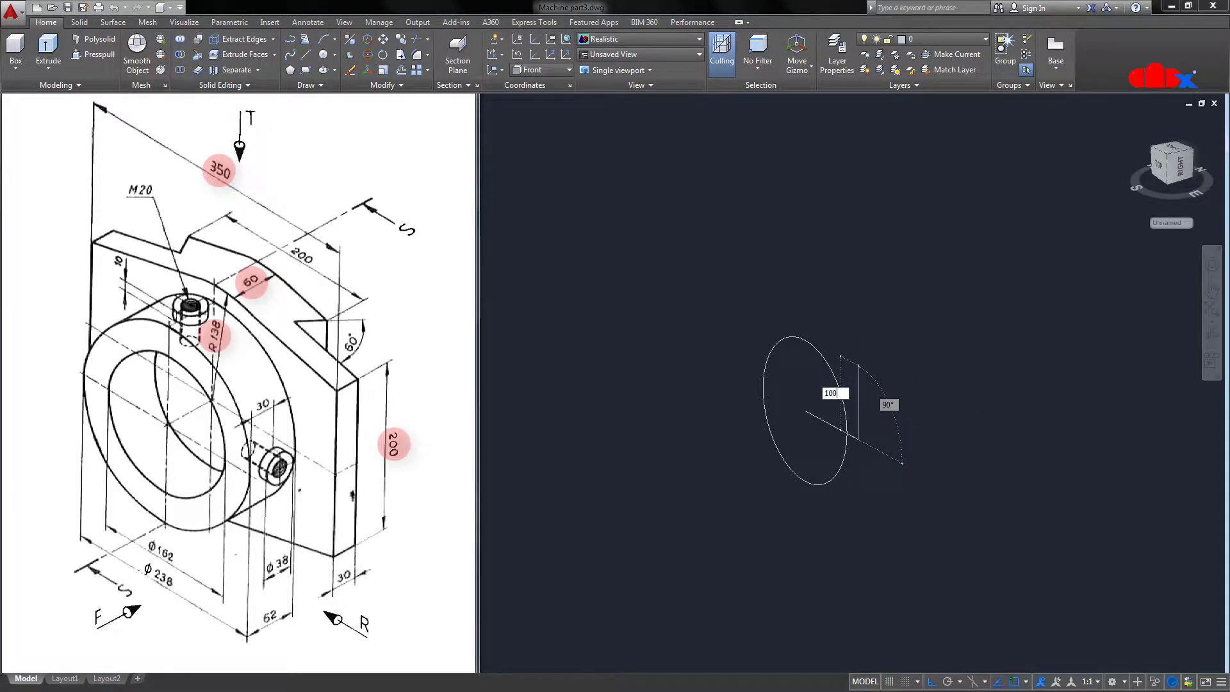
pyautogui.press('Return')
pyautogui.press('Return')
pyautogui.press('Return')
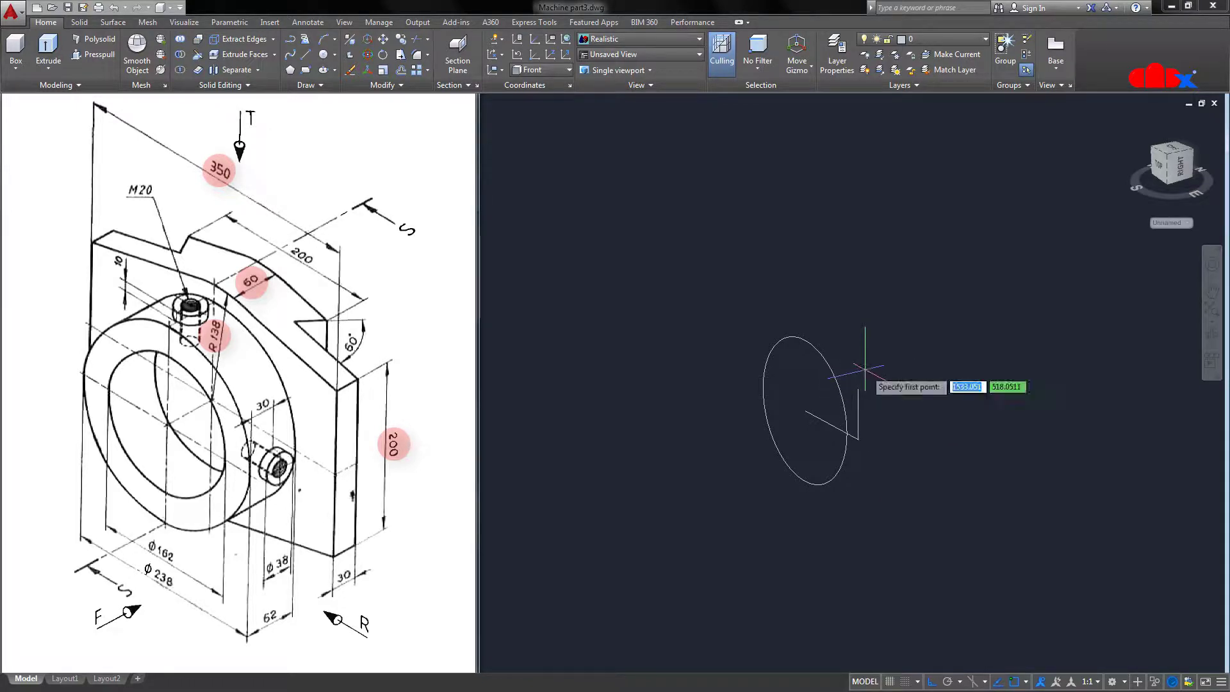
# Draw a 100 mm vertical line downward from the outer end of the horizontal centre line
pyautogui.click(858, 439)
pyautogui.write('100')
pyautogui.press('Return')
# Mirror both vertical edge lines about the vertical axis through the circle's centre, keeping the originals
pyautogui.press('Return')
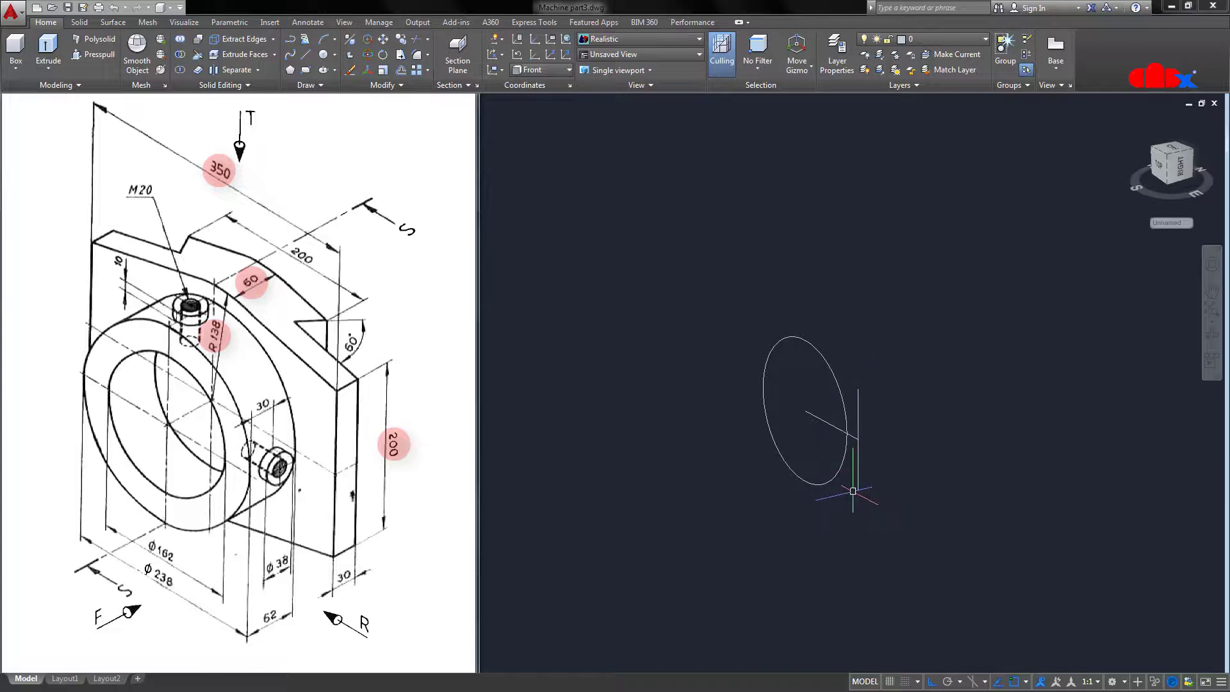
pyautogui.write('mi')
pyautogui.press('Return')
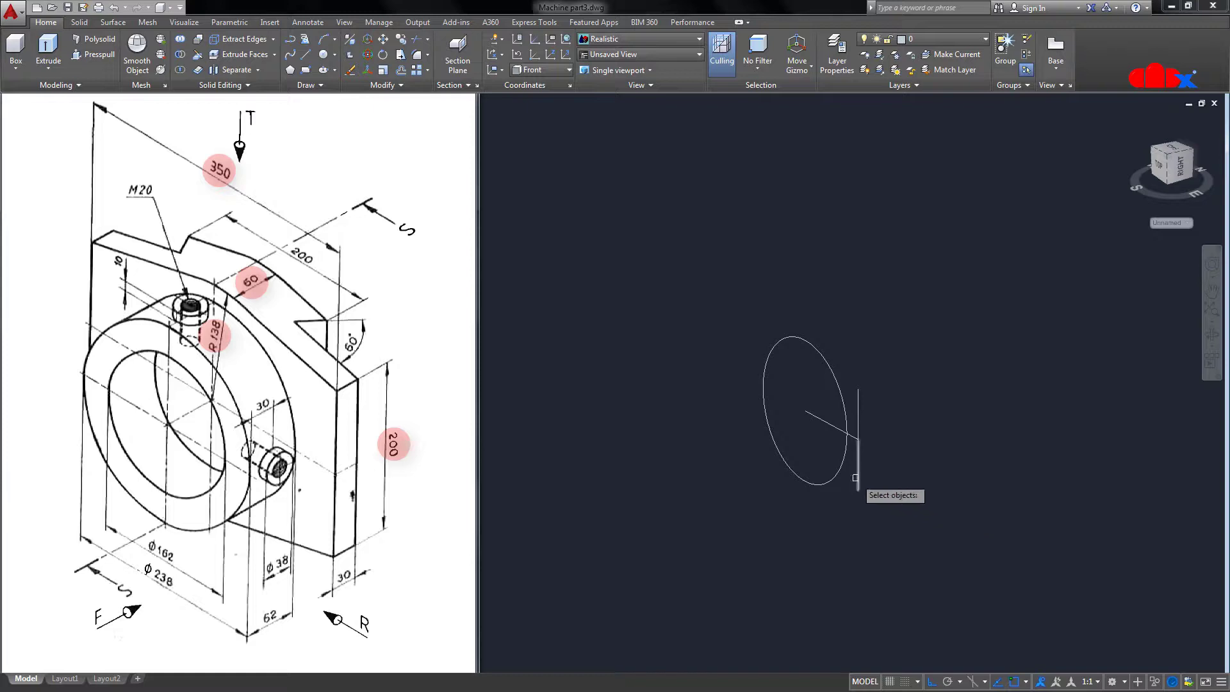
pyautogui.click(858, 426)
pyautogui.press('Return')
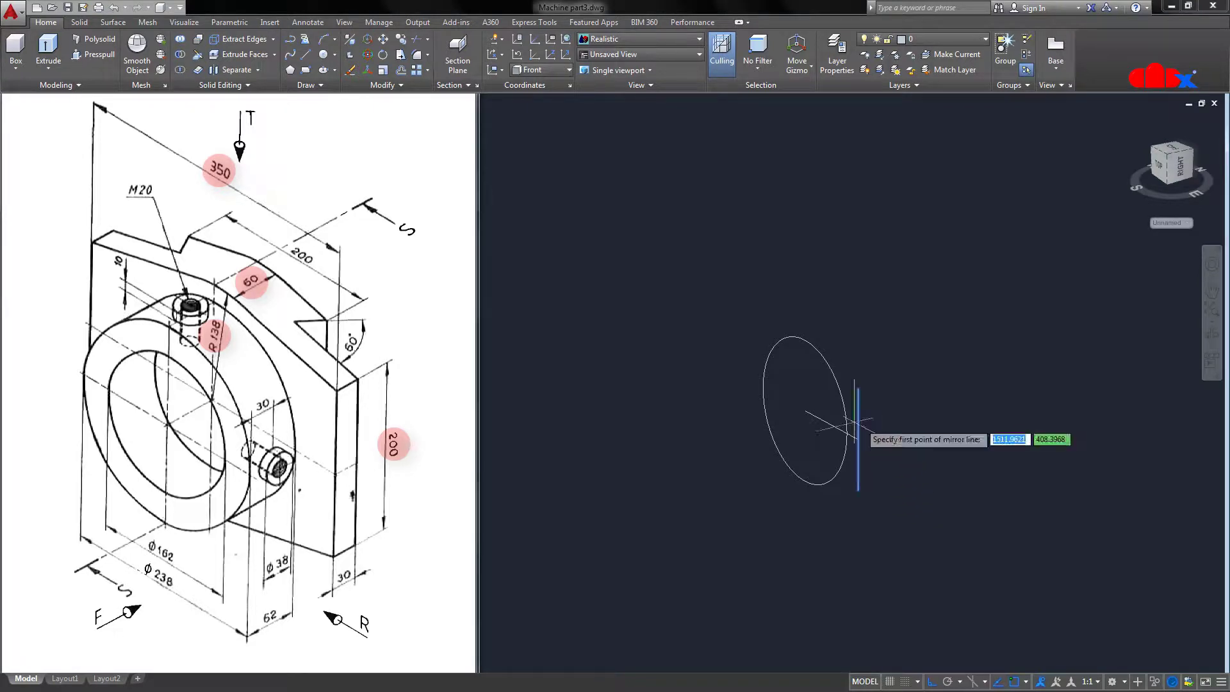
pyautogui.click(806, 410)
pyautogui.click(806, 485)
pyautogui.press('Return')
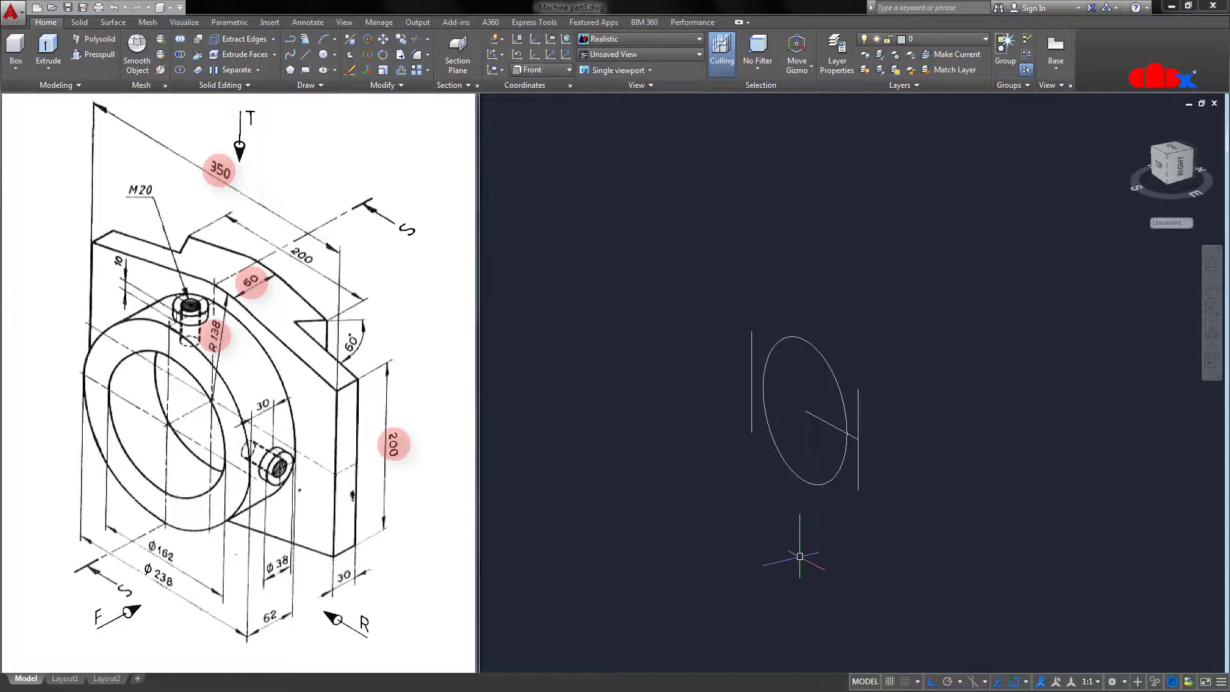
# Draw tangent lines to the circle from the upper and lower ends of the original right-hand vertical edge
pyautogui.click(857, 389)
pyautogui.click(818, 349)
pyautogui.click(815, 347)
pyautogui.press('Return')
pyautogui.click(858, 491)
pyautogui.click(808, 483)
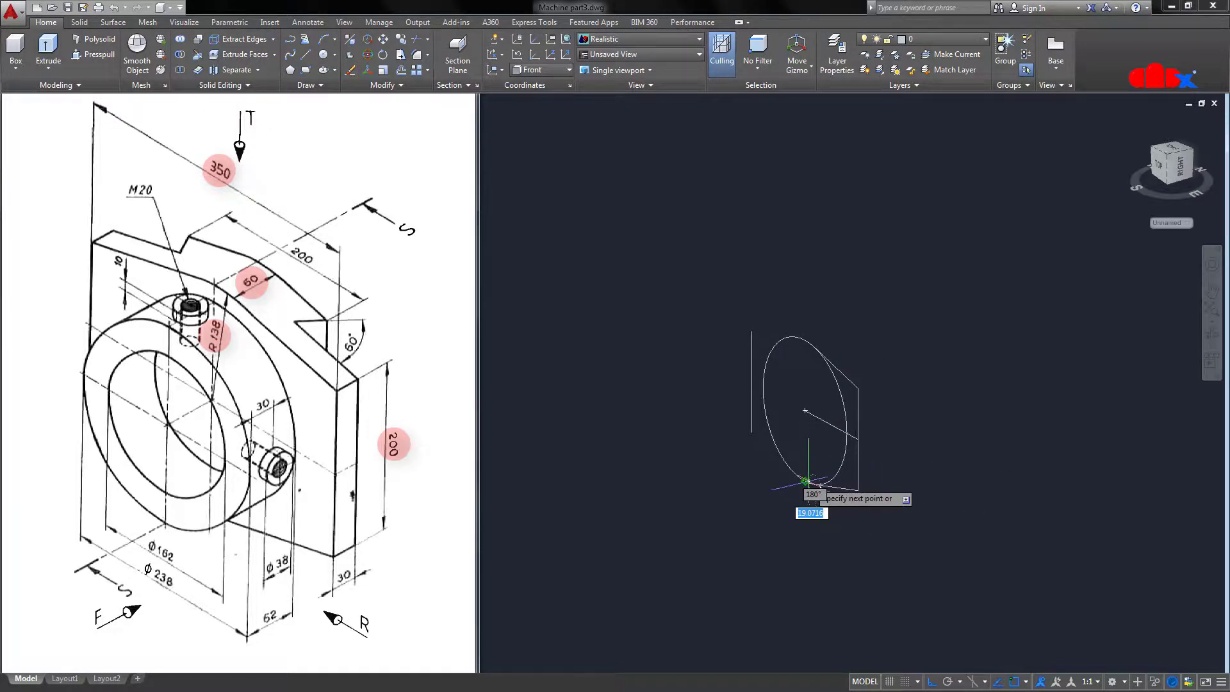
pyautogui.press('Return')
pyautogui.press('Return')
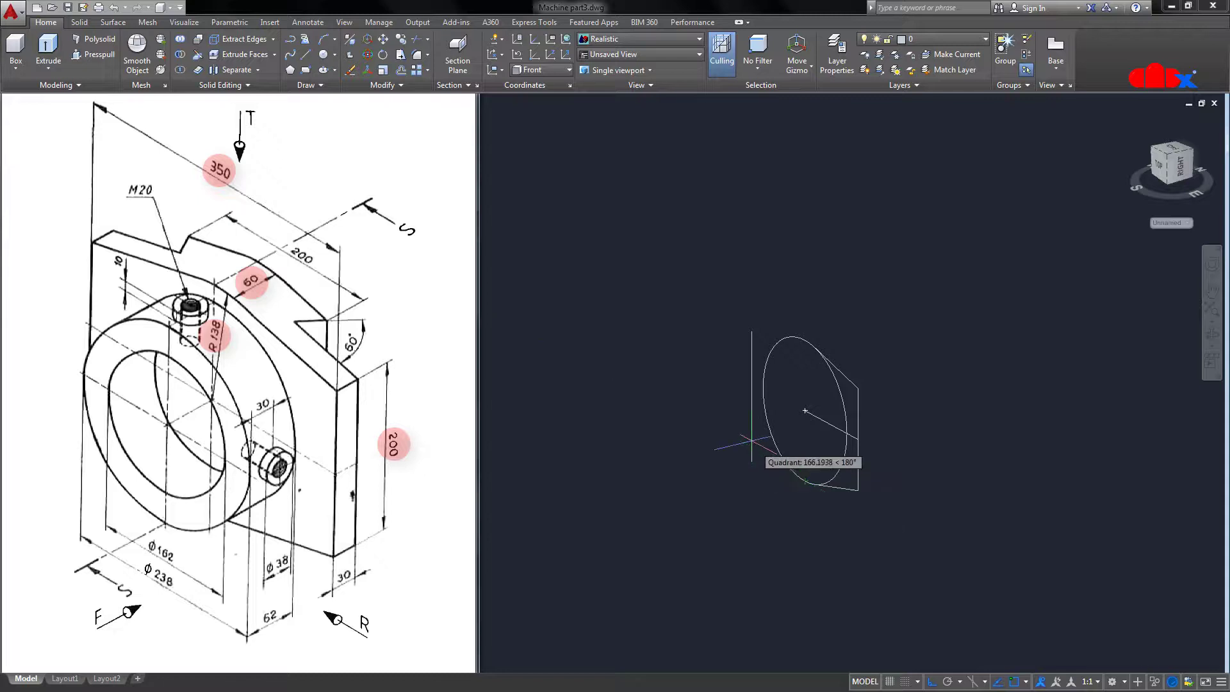
# Draw tangent lines to the circle from the lower and upper ends of the mirrored left-hand vertical edge
pyautogui.click(752, 432)
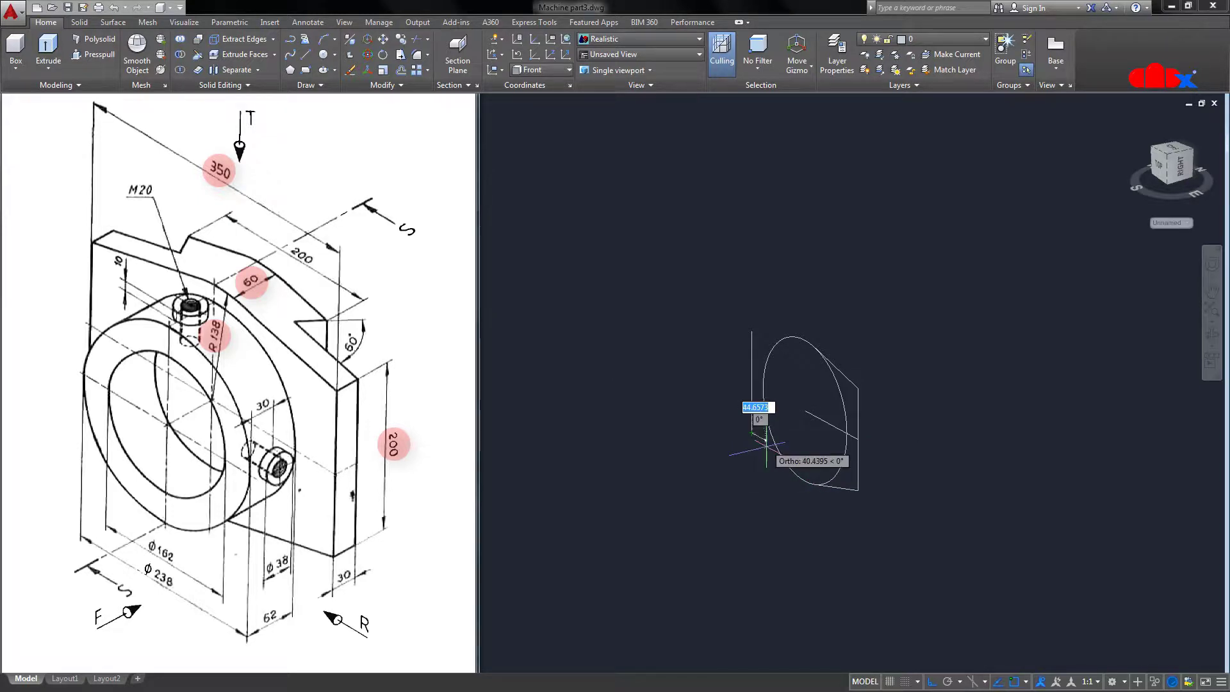
pyautogui.click(795, 474)
pyautogui.press('Return')
pyautogui.press('Return')
pyautogui.click(752, 330)
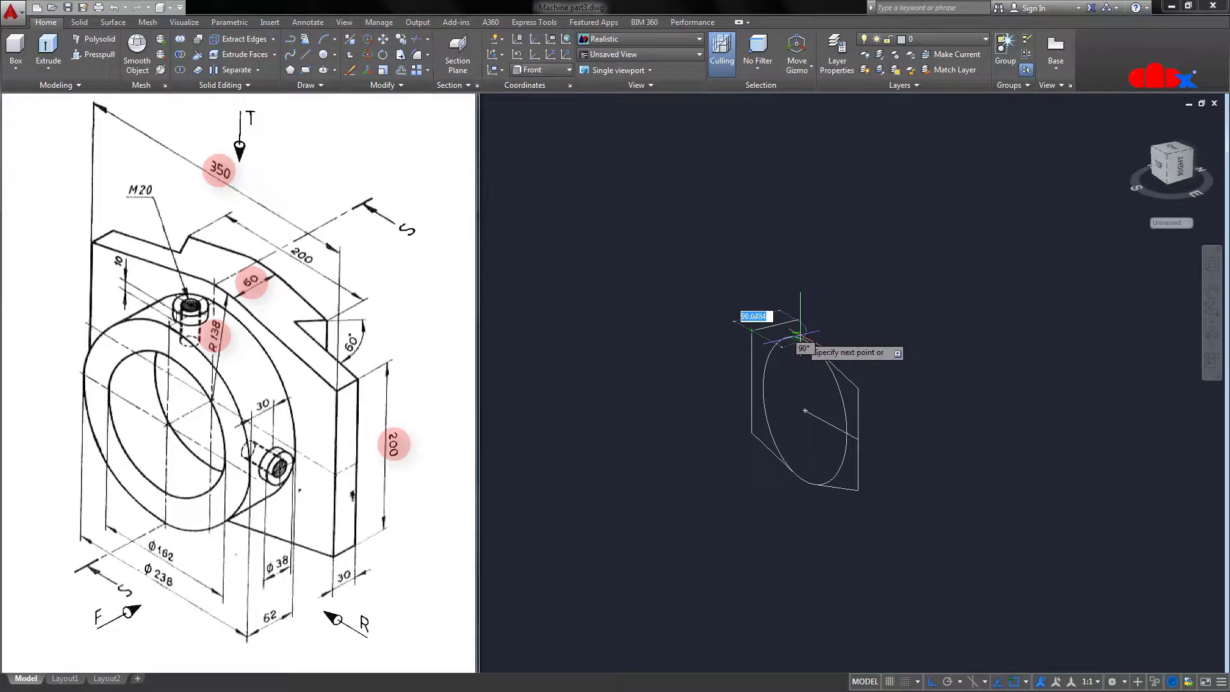
pyautogui.click(806, 336)
pyautogui.press('Return')
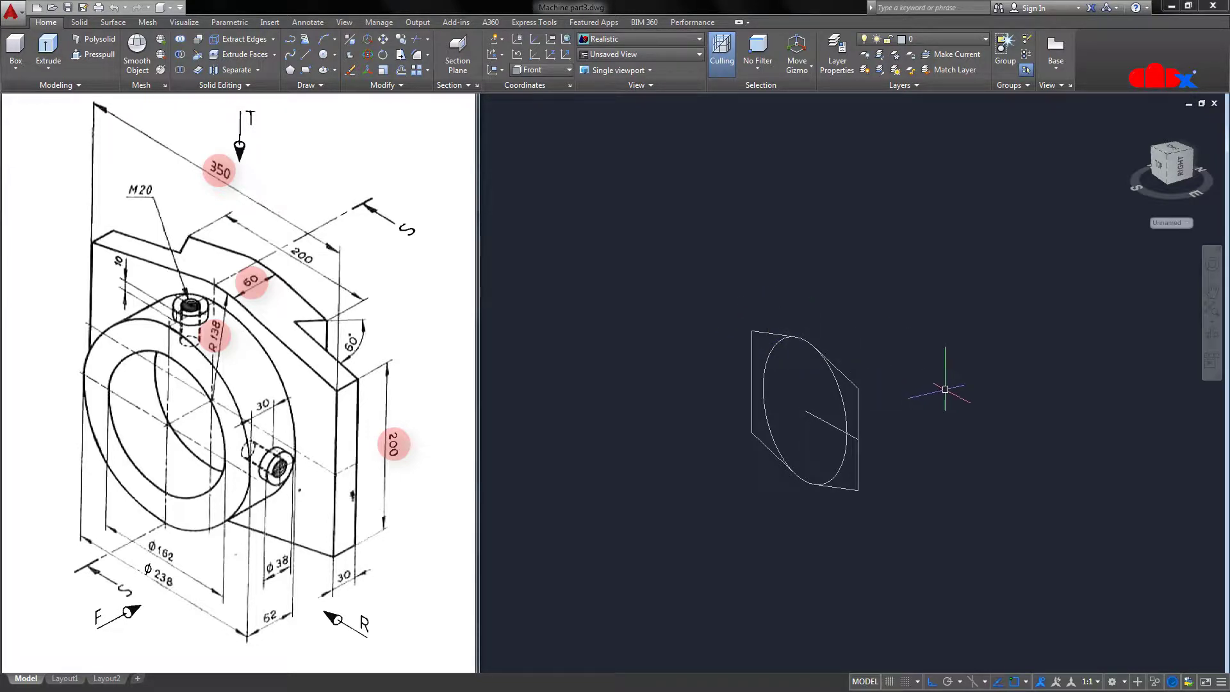
# Trim away the circle's two side arcs inside the tangent lines, leaving only the plate's outer outline
pyautogui.press('Return')
pyautogui.press('Return')
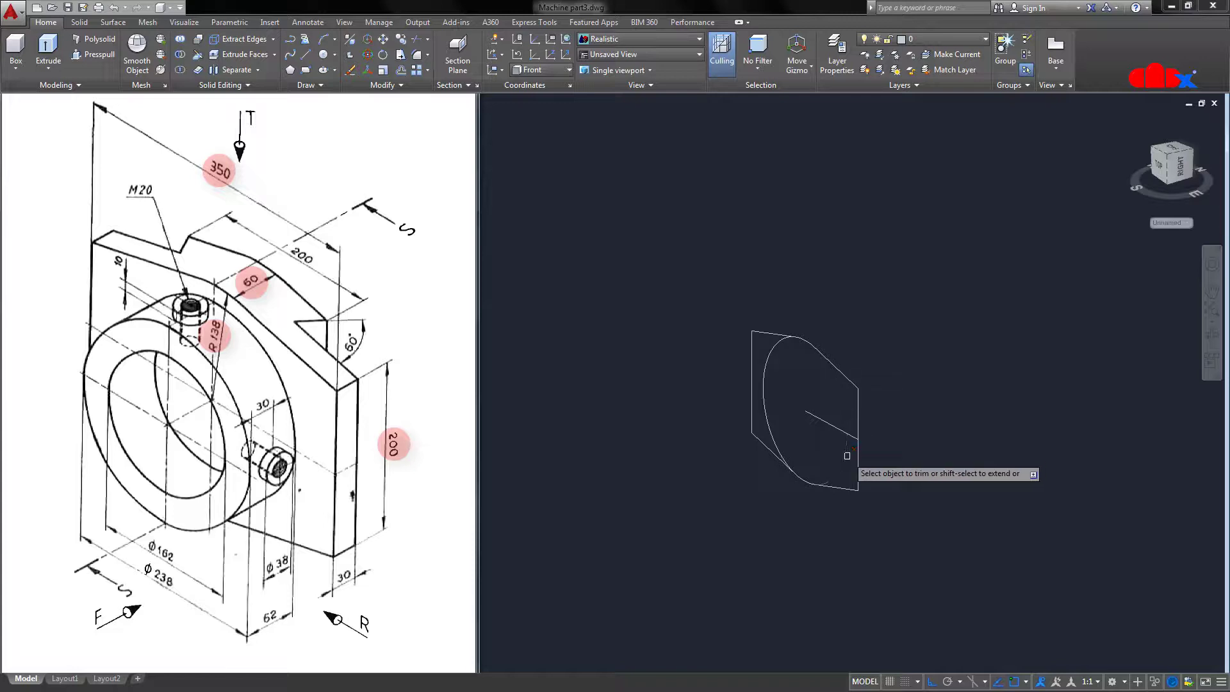
pyautogui.click(854, 449)
pyautogui.press('Return')
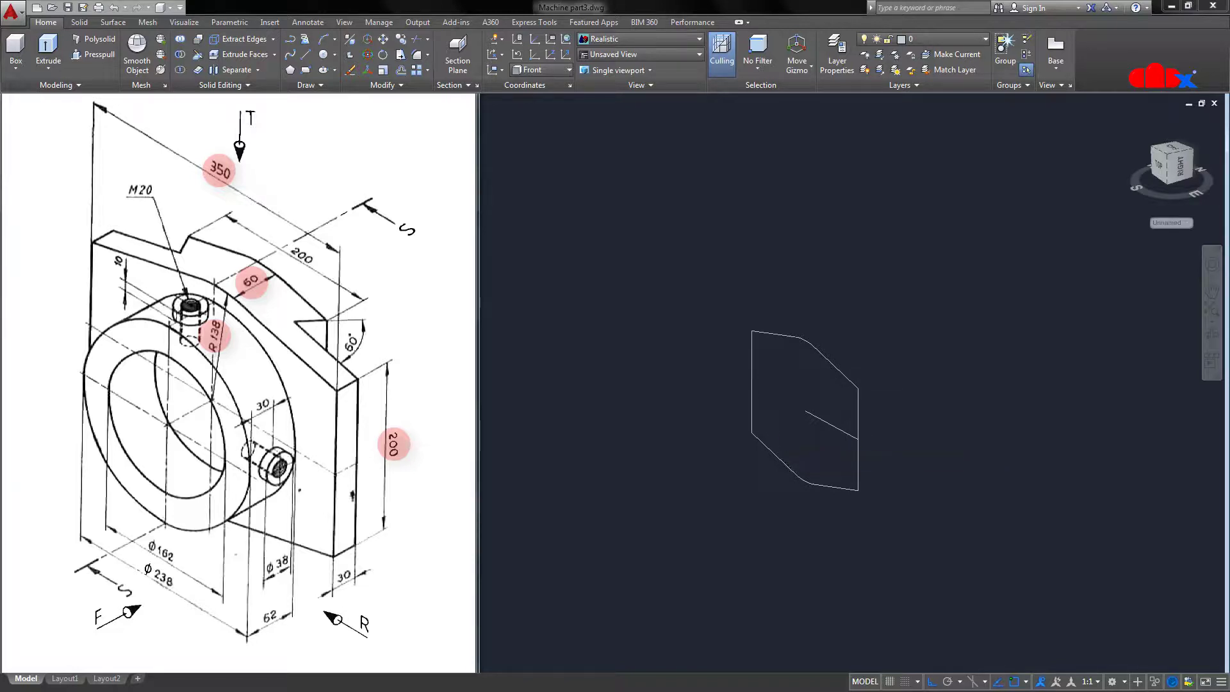
# Press-pull the closed plate outline to a thickness of 60 to form the solid plate
pyautogui.write('pres')
pyautogui.press('Return')
pyautogui.click(813, 460)
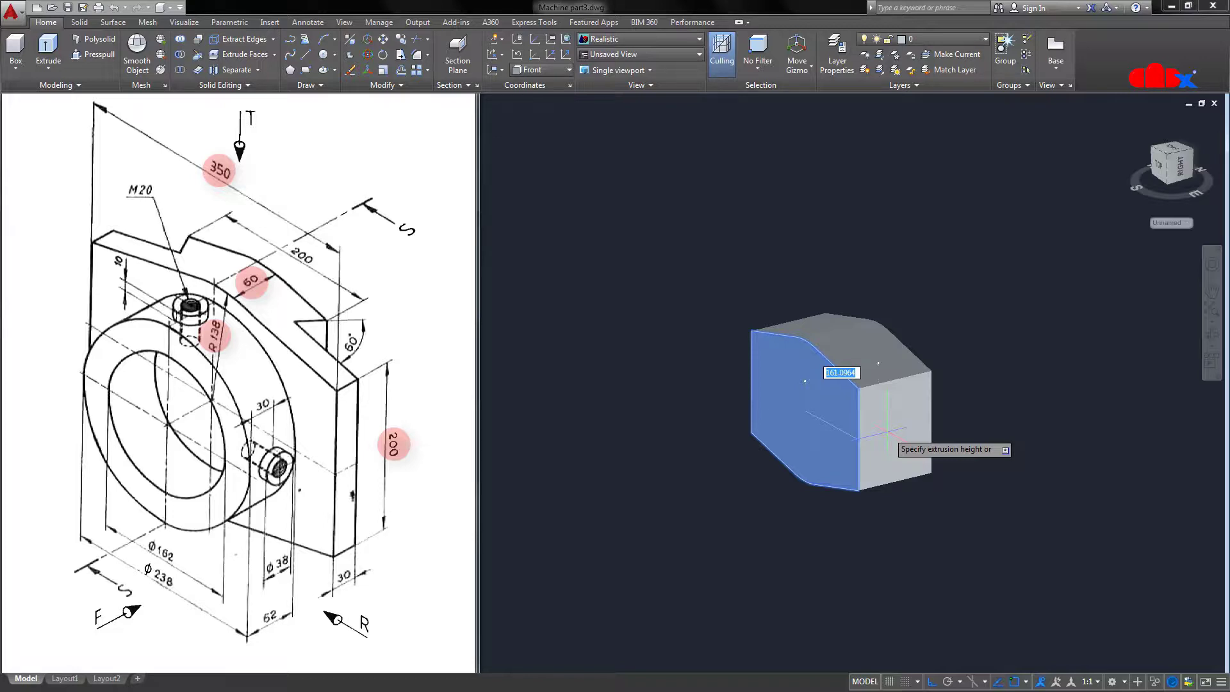
pyautogui.press('Return')
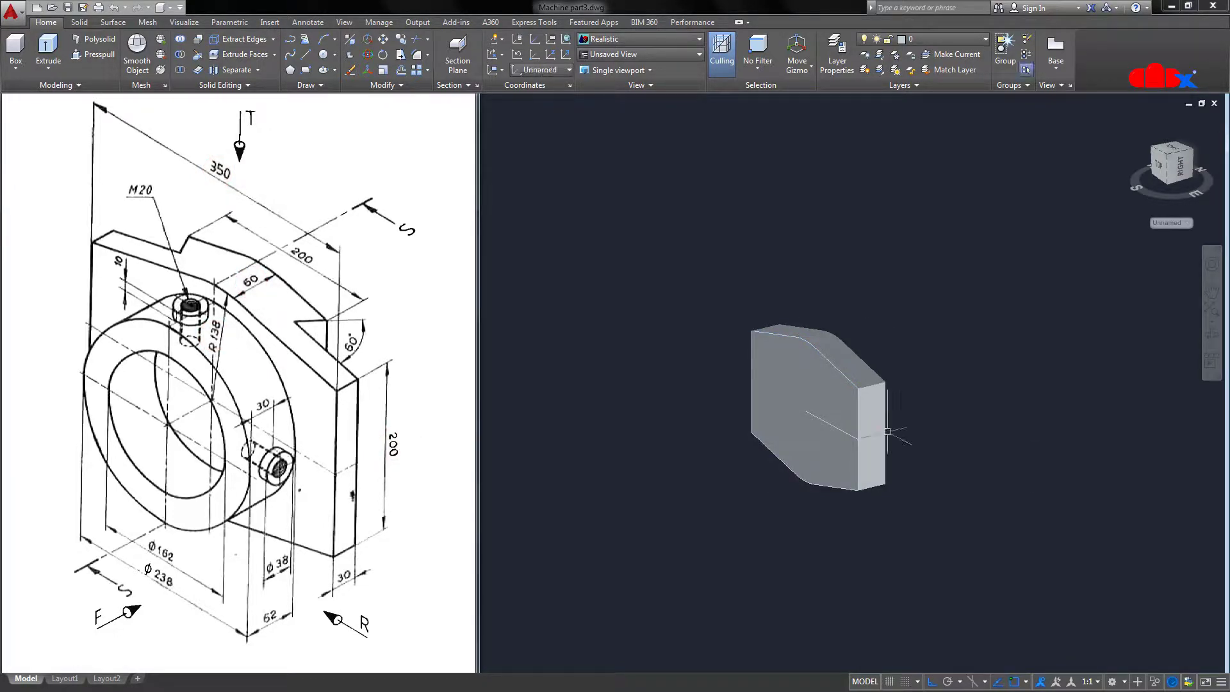
pyautogui.keyDown('shift'); pyautogui.moveTo(910, 447); pyautogui.dragTo(913, 522, button='middle'); pyautogui.keyUp('shift')
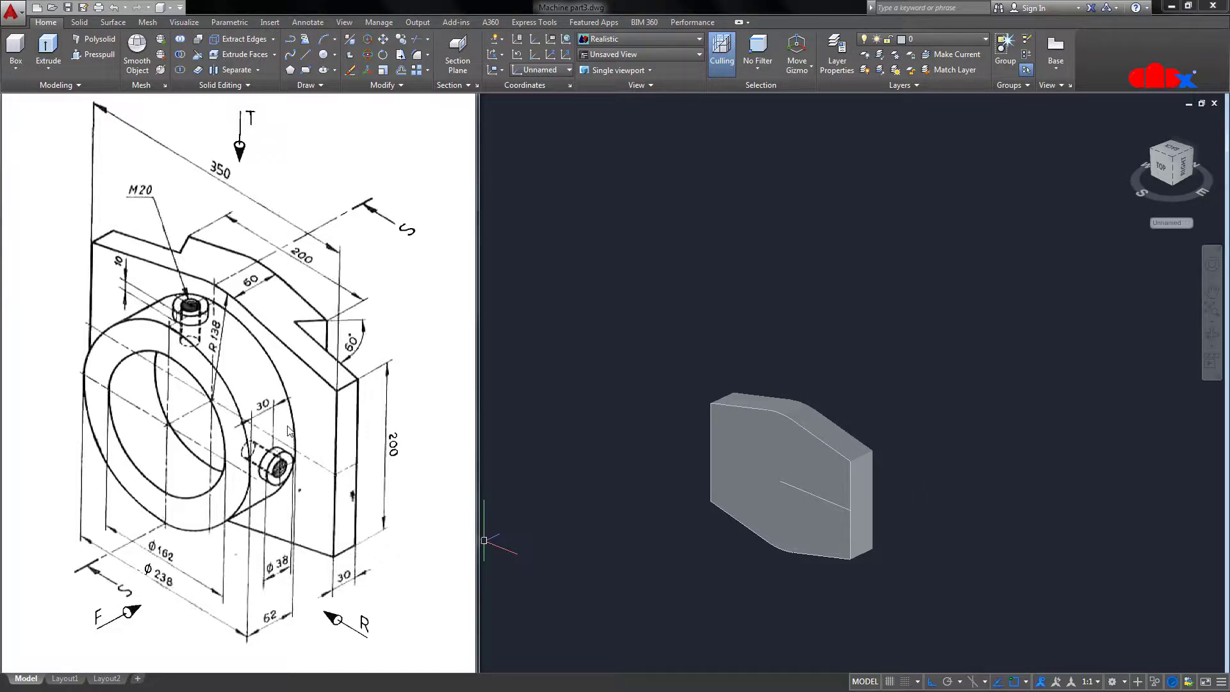
# Draw a 238 diameter circle on the plate's front face, centred at the inner end of the construction line
pyautogui.write('c')
pyautogui.press('Return')
pyautogui.click(780, 481)
pyautogui.write('81')
pyautogui.press('Return')
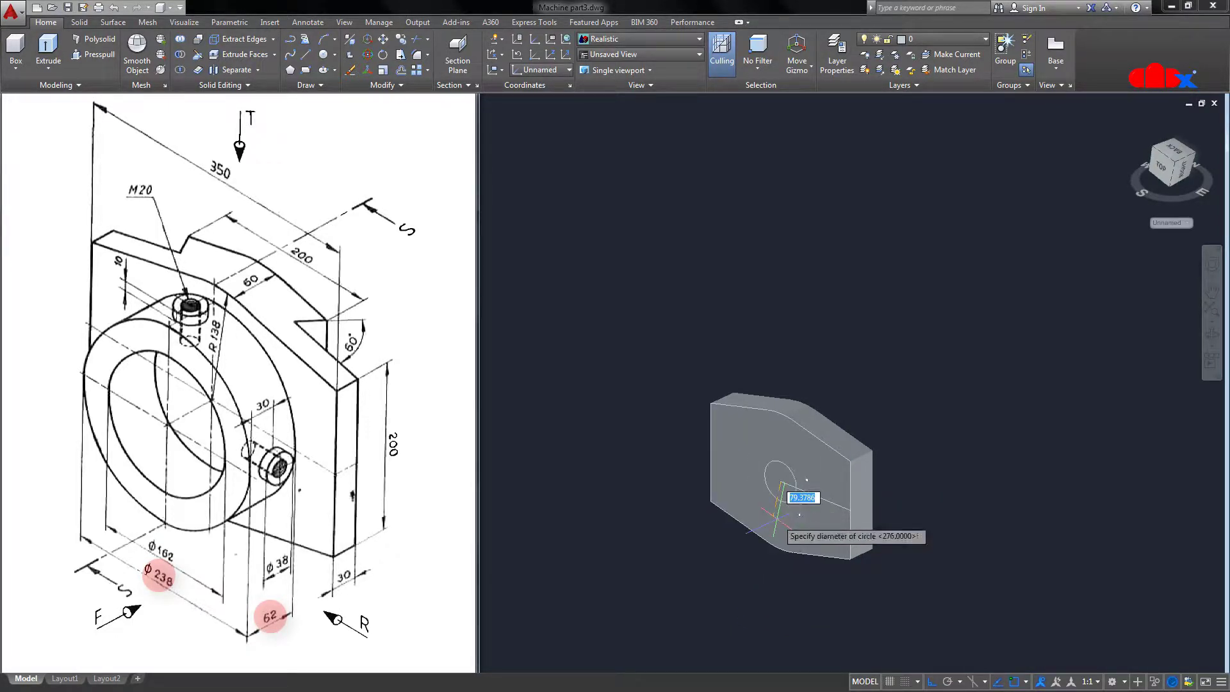
pyautogui.write('238')
pyautogui.press('Return')
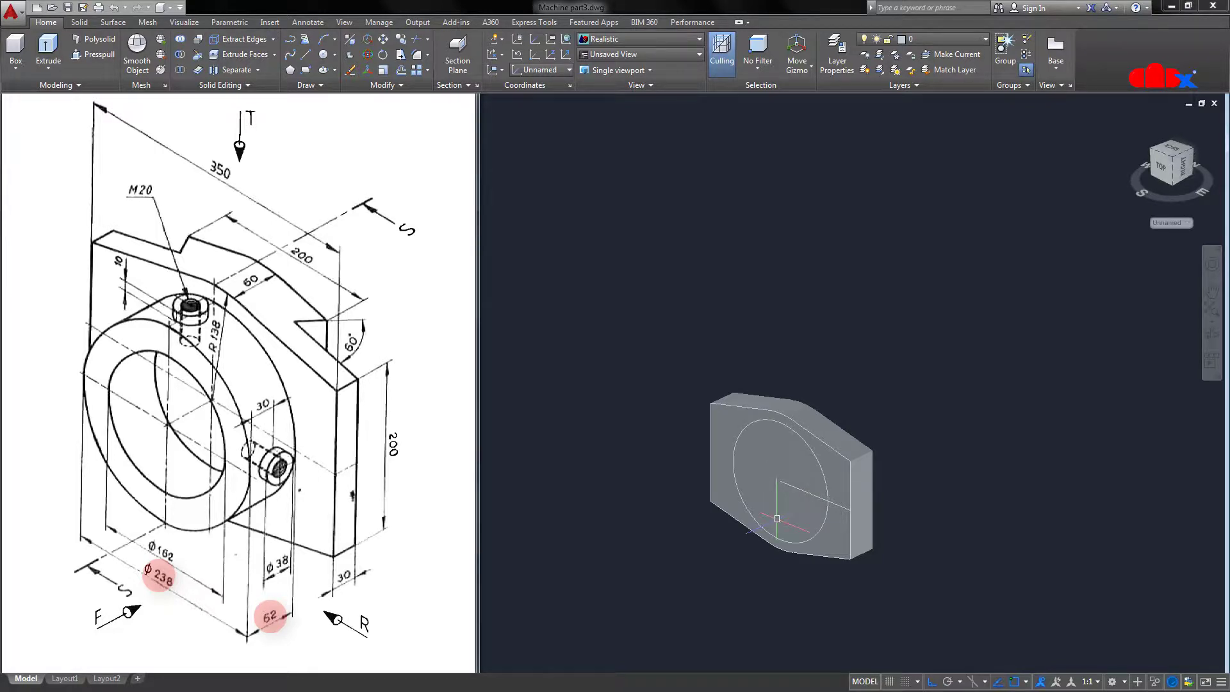
# Press-pull the 238 diameter circle outward from the plate's front face by 62 to form the round boss
pyautogui.write('press')
pyautogui.press('Return')
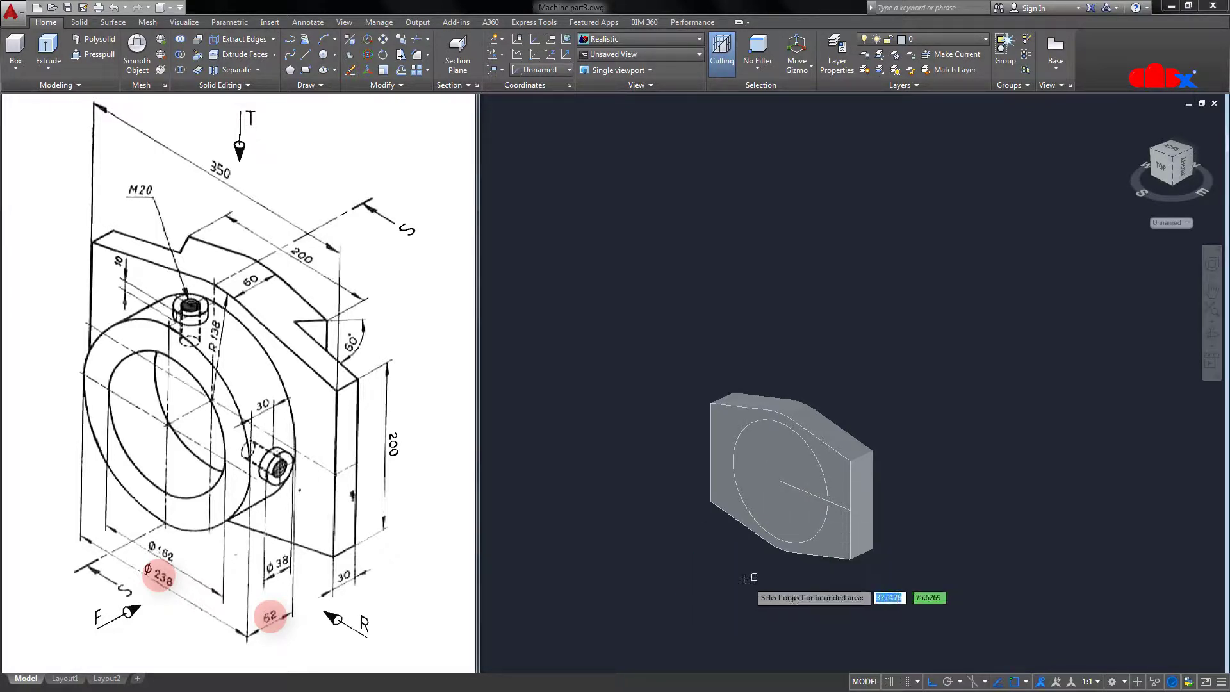
pyautogui.click(790, 525)
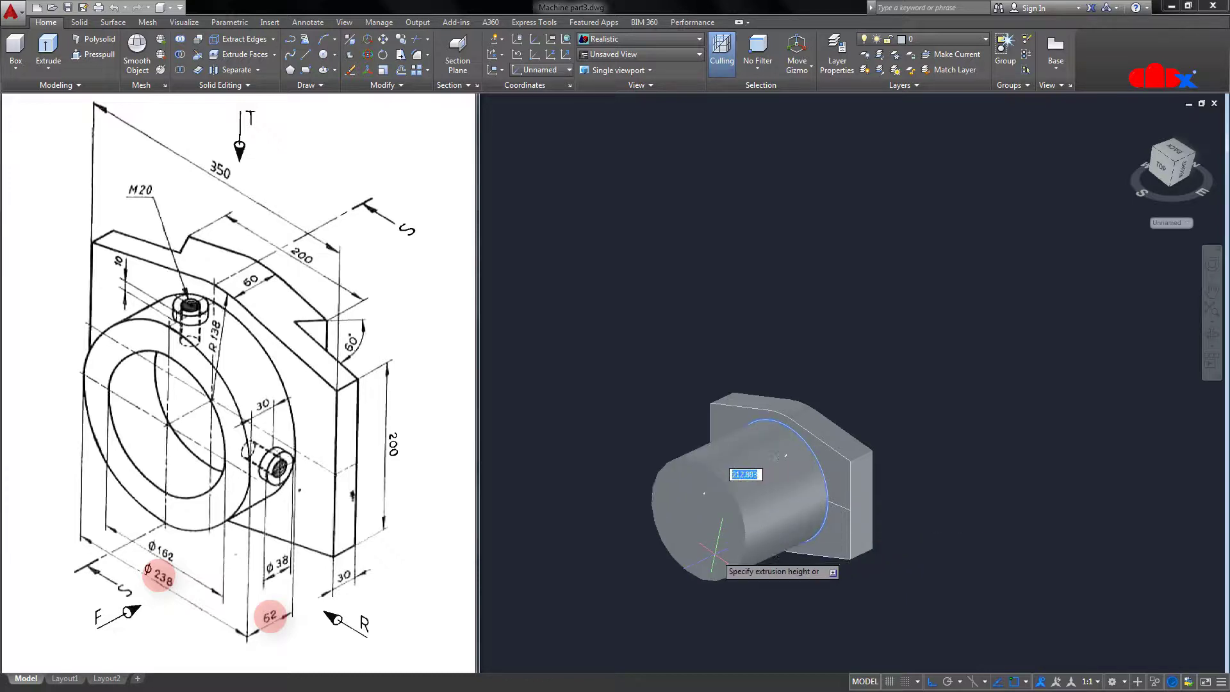
pyautogui.press('Return')
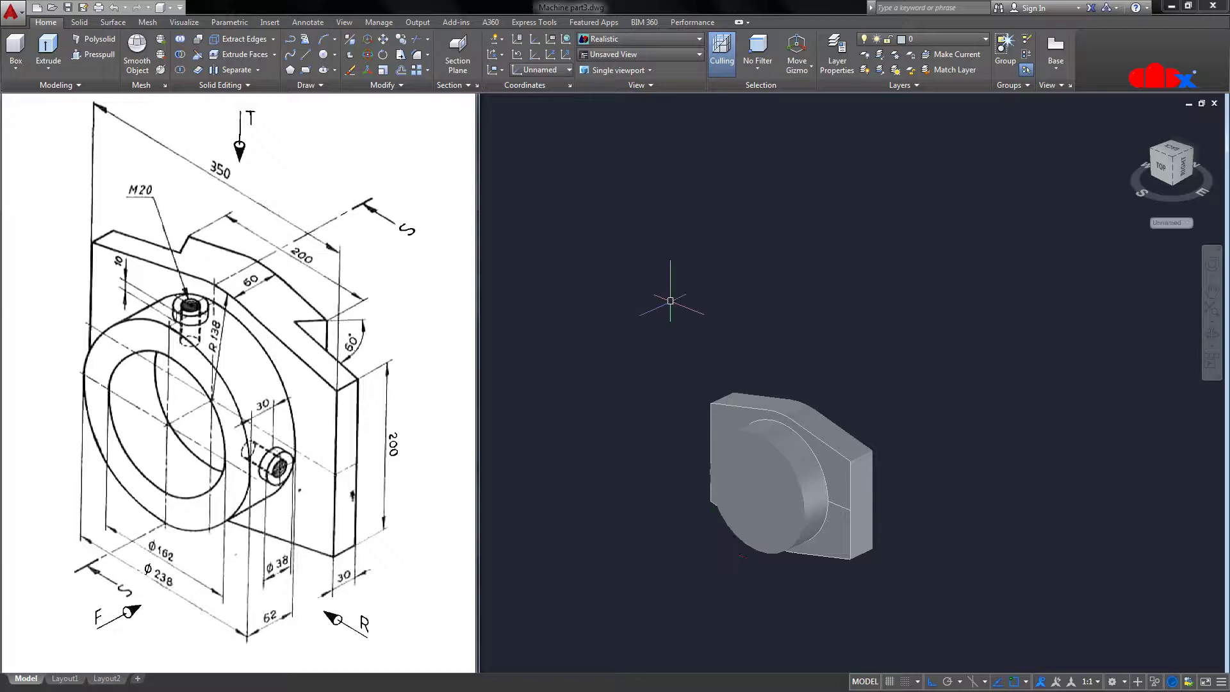
# Set the model's visual style to Shaded with edges
pyautogui.click(675, 44)
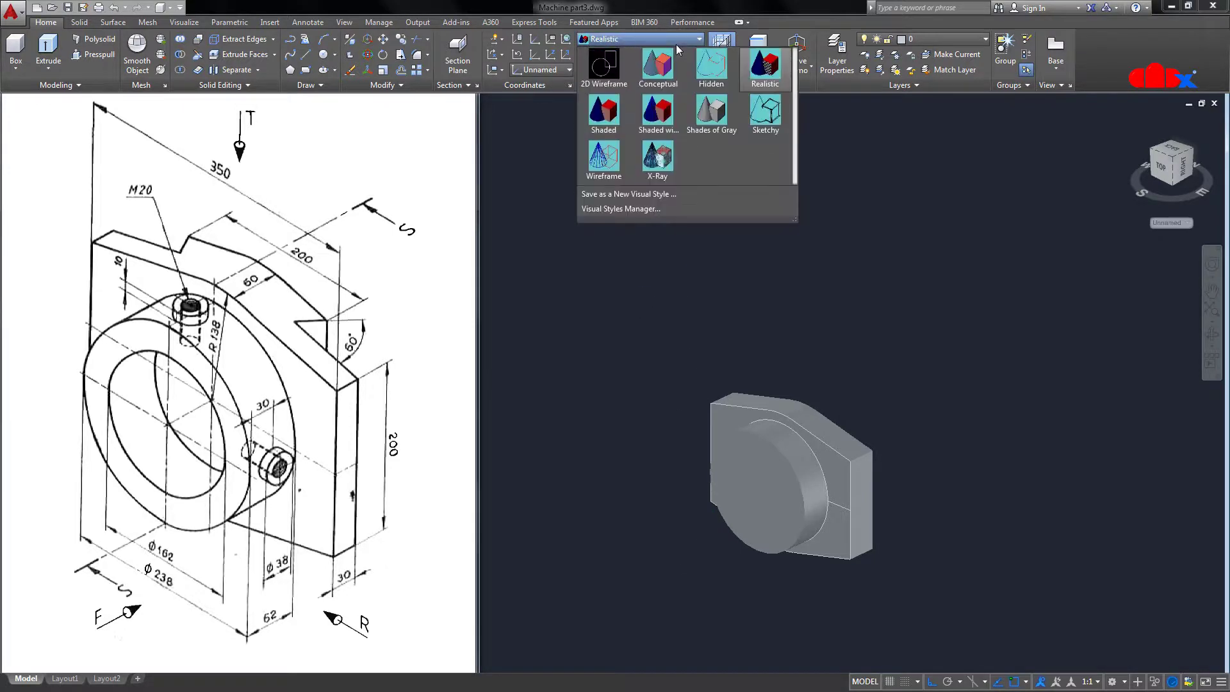
pyautogui.click(666, 77)
pyautogui.scroll(3, 651, 577)
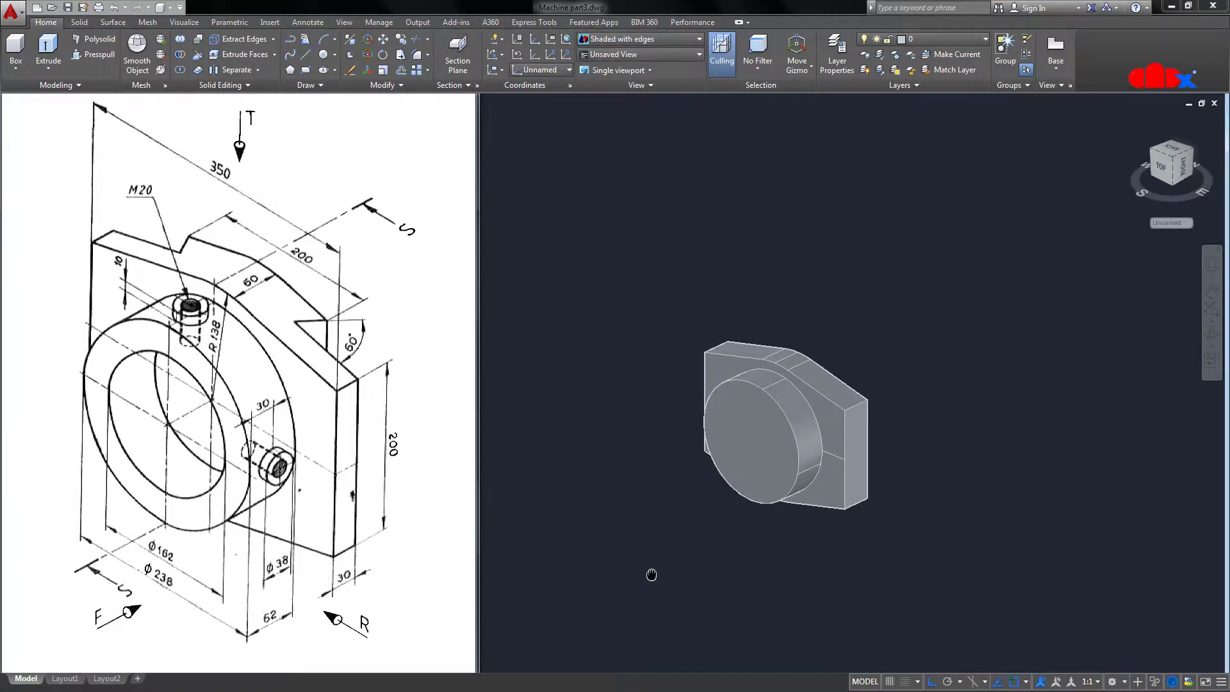
pyautogui.moveTo(738, 556); pyautogui.dragTo(738, 569, button='middle')
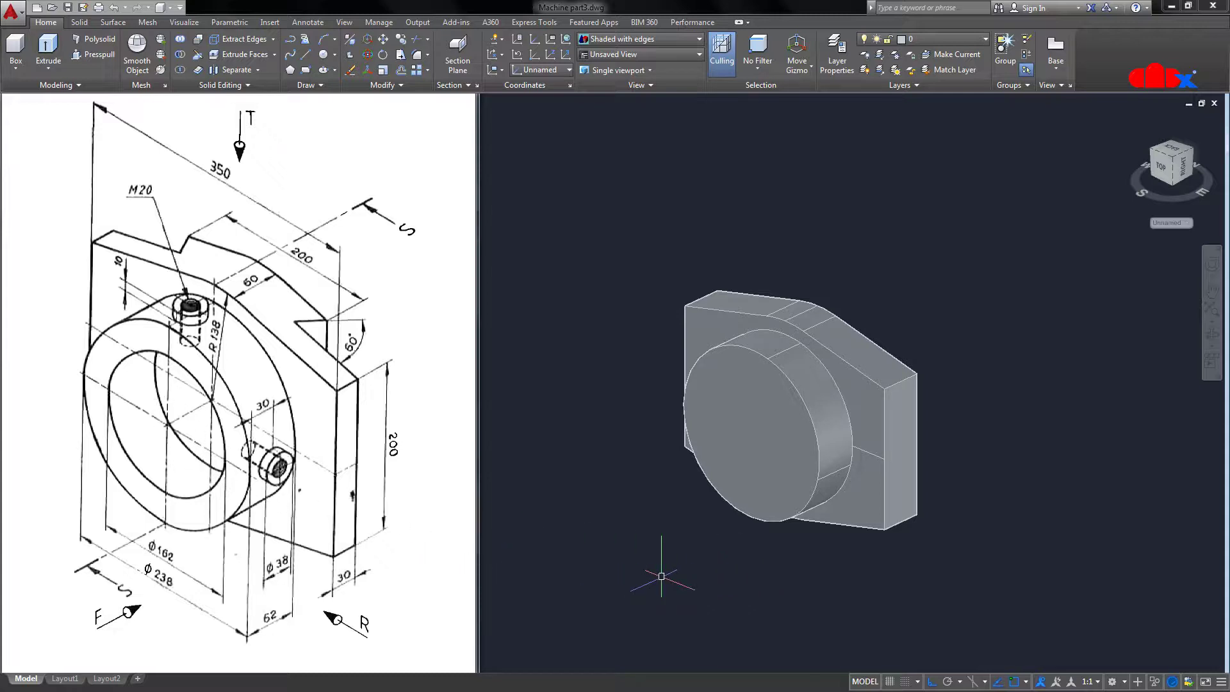
# Draw a 162 diameter circle on the boss's front face, snapped to the face's centre
pyautogui.write('c')
pyautogui.press('Return')
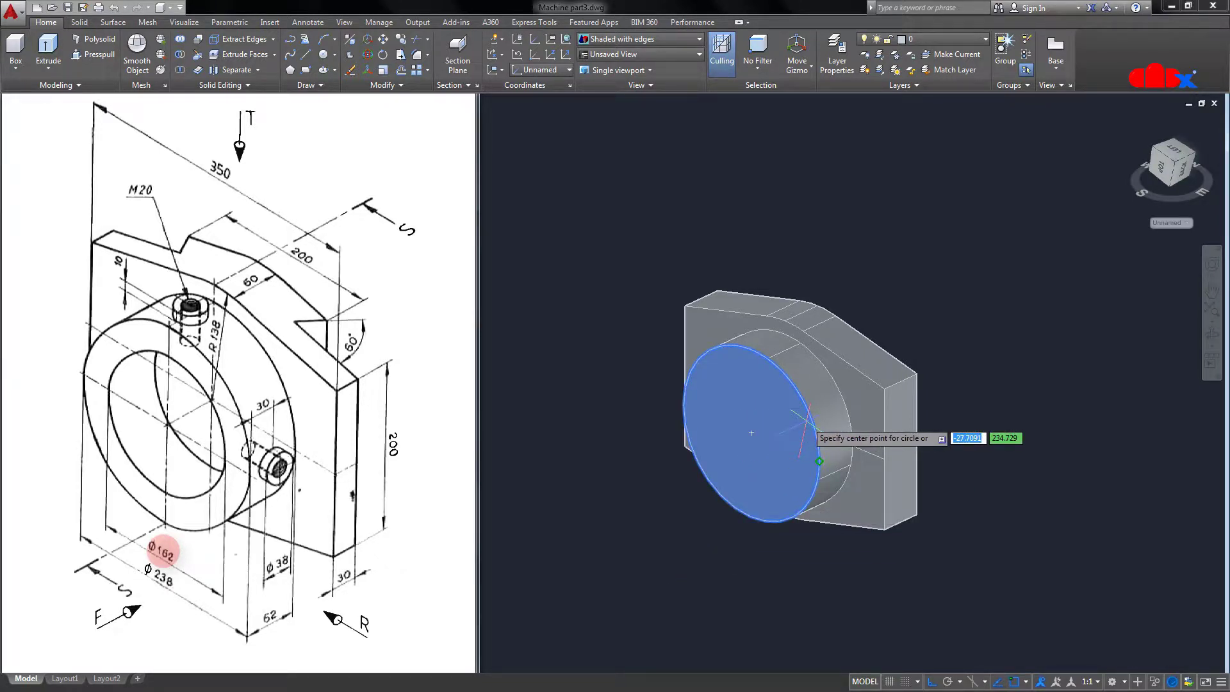
pyautogui.keyDown('shift'); pyautogui.rightClick(808, 423); pyautogui.keyUp('shift')
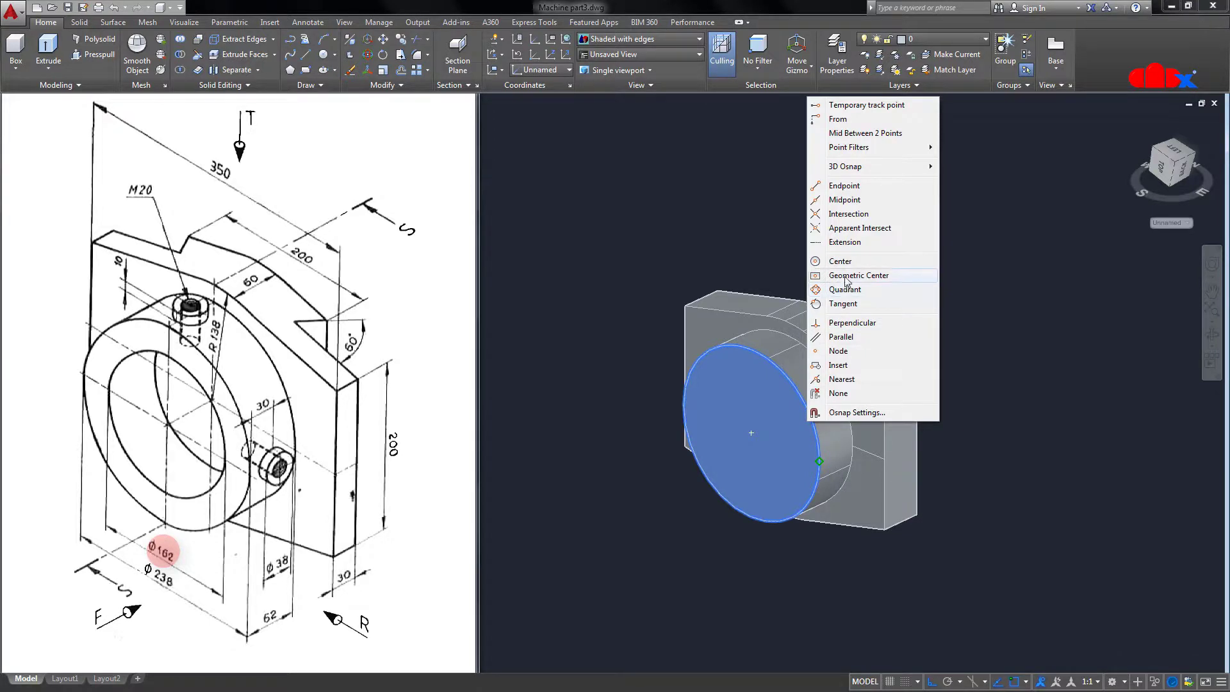
pyautogui.click(844, 279)
pyautogui.click(791, 402)
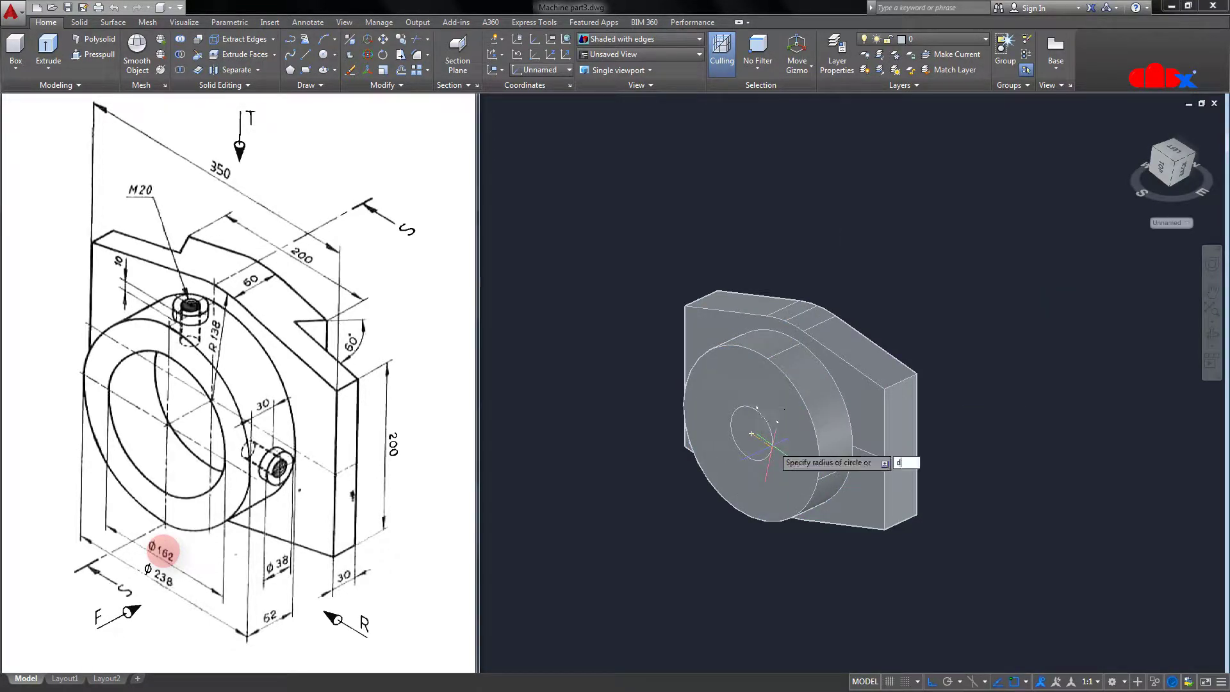
pyautogui.write('162')
pyautogui.press('Return')
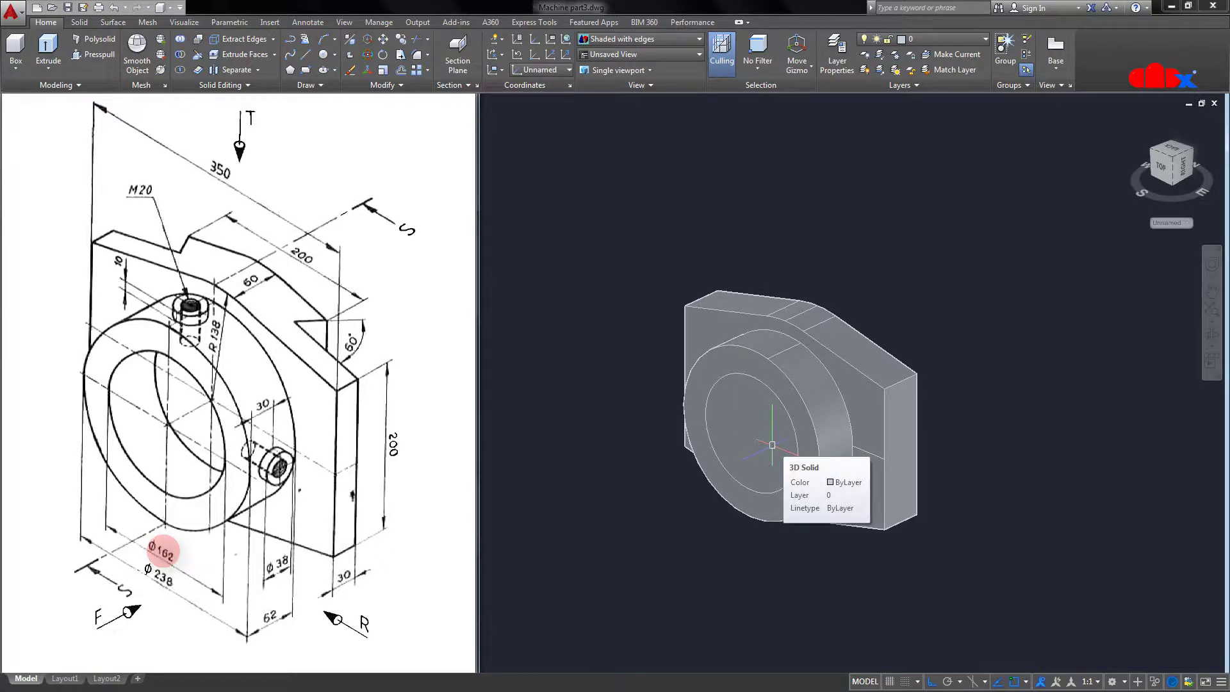
# Press-pull the 162 diameter circle backward through the boss and plate to cut the central bore
pyautogui.write('press')
pyautogui.press('Return')
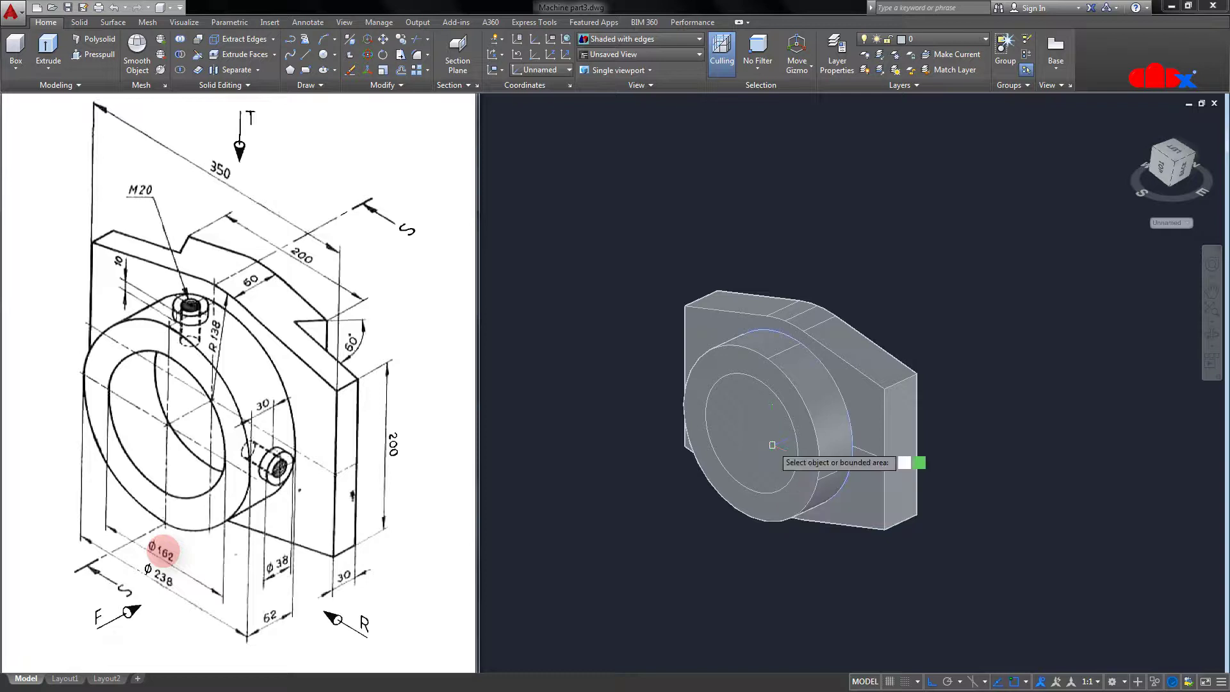
pyautogui.click(772, 445)
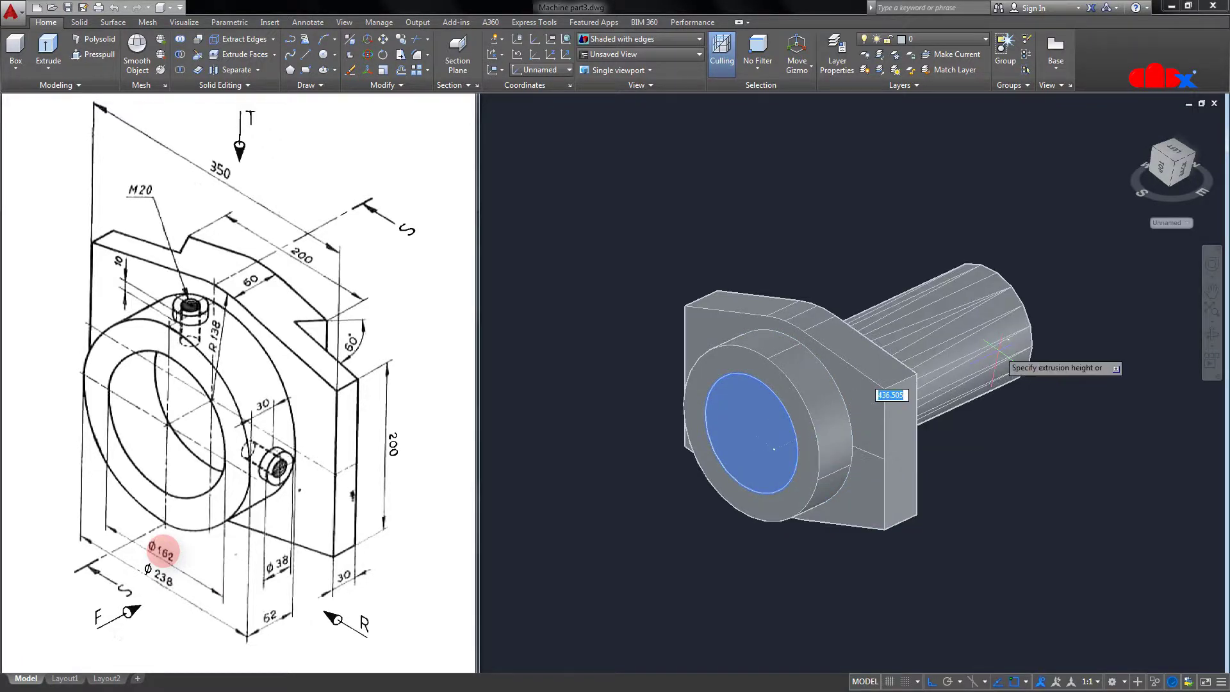
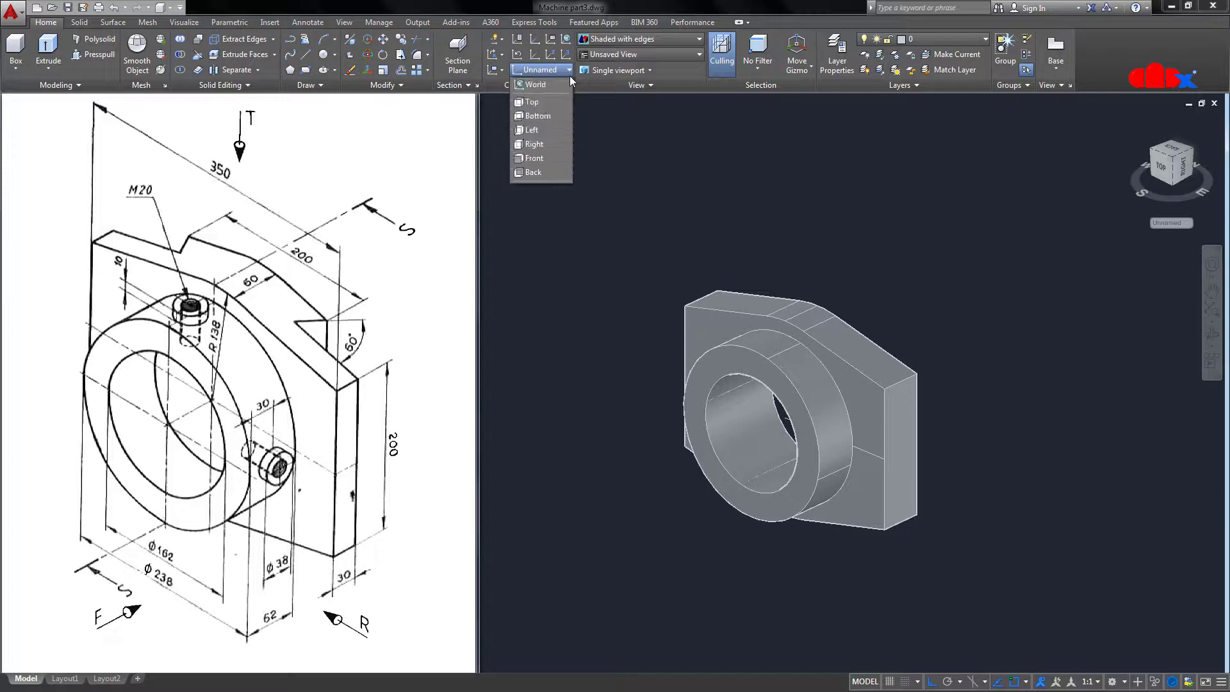
# Align the coordinate system to Top and draw a 100 long line along the X direction beside the model
pyautogui.click(560, 99)
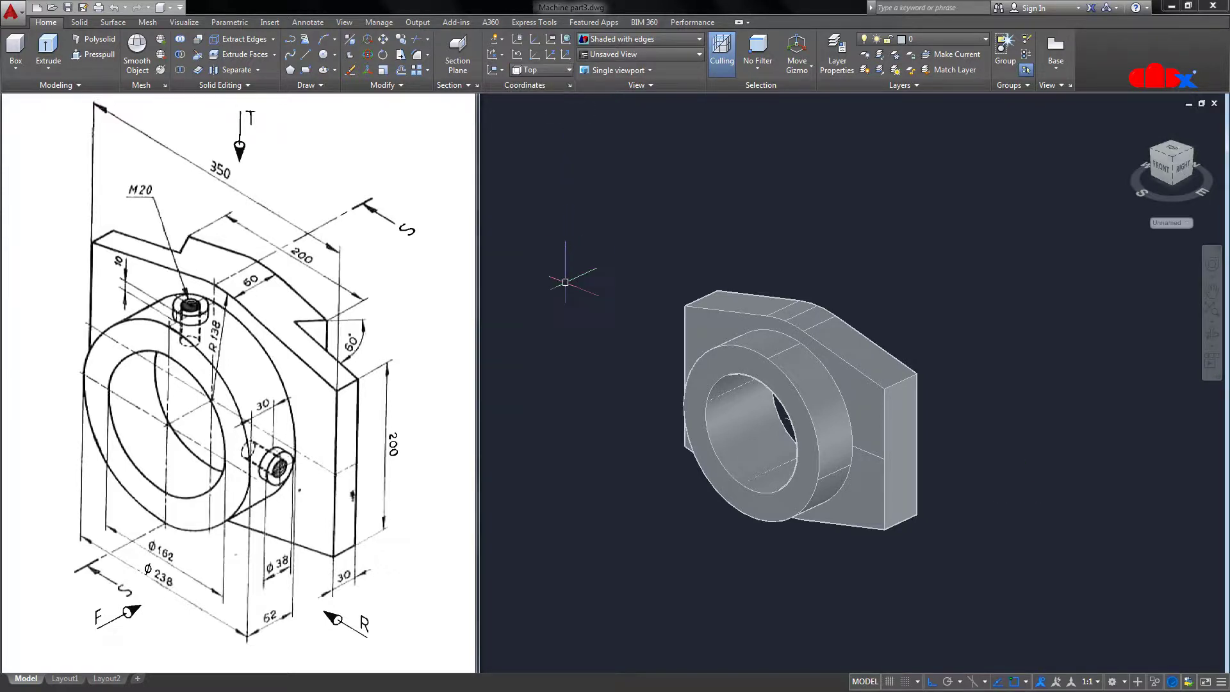
pyautogui.moveTo(588, 517); pyautogui.dragTo(559, 509, button='middle')
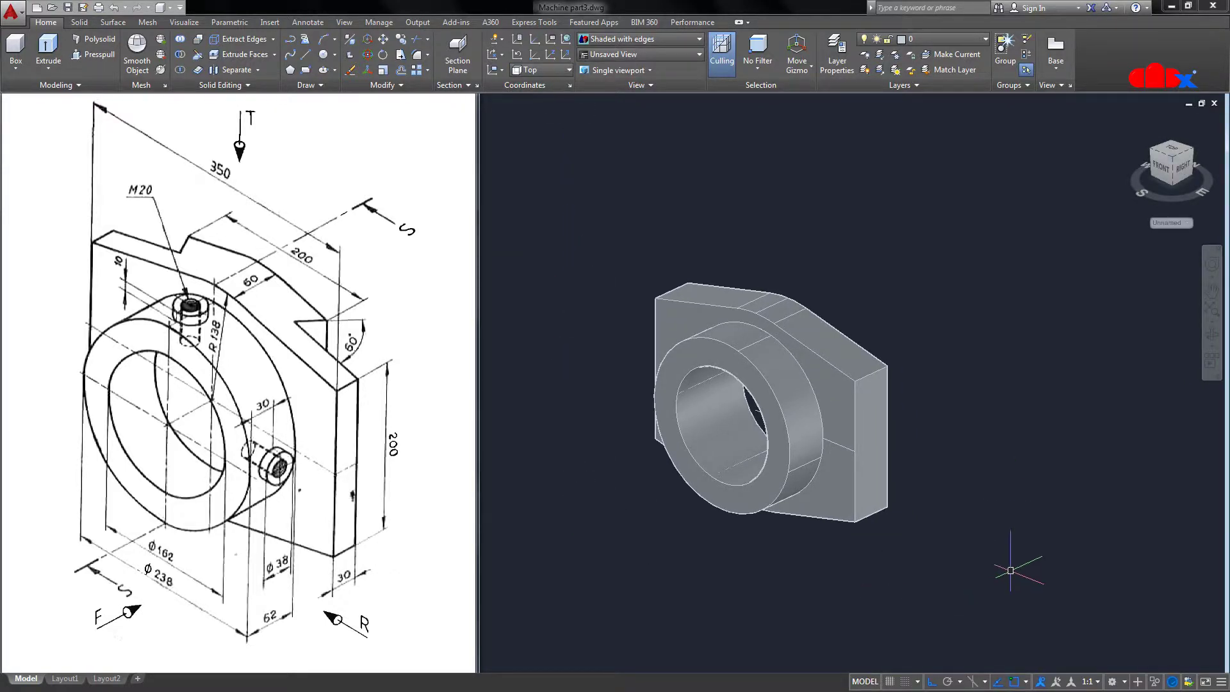
pyautogui.write('l')
pyautogui.press('Return')
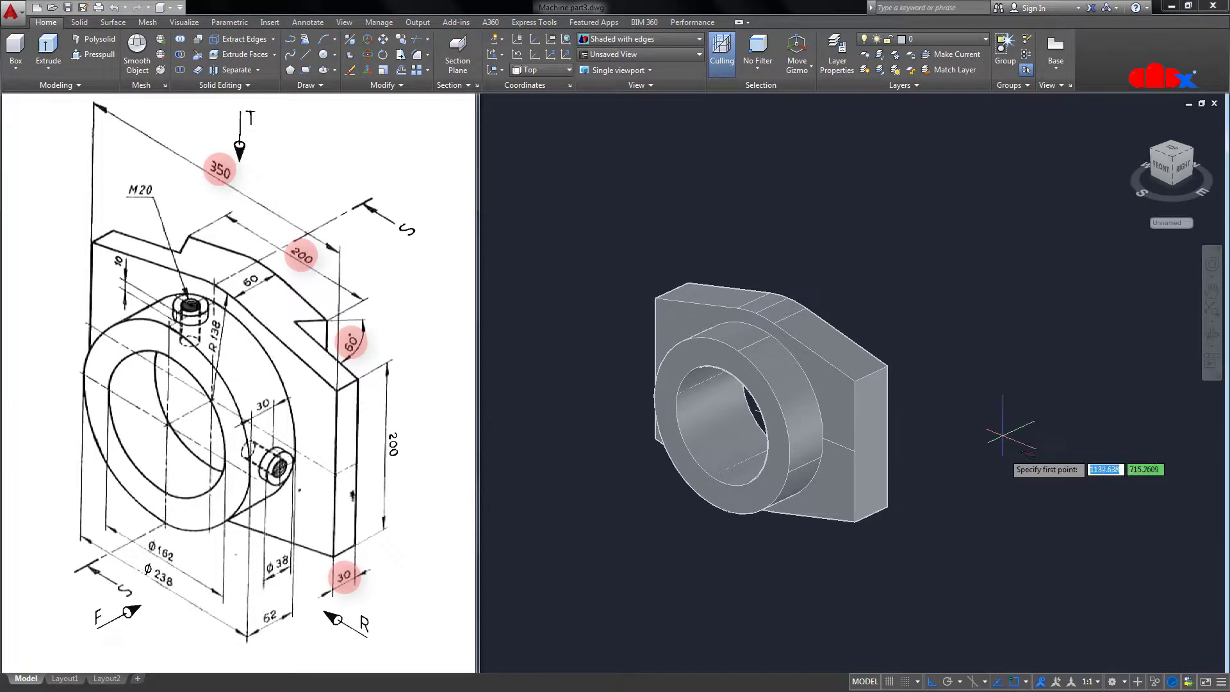
pyautogui.click(992, 369)
pyautogui.write('1')
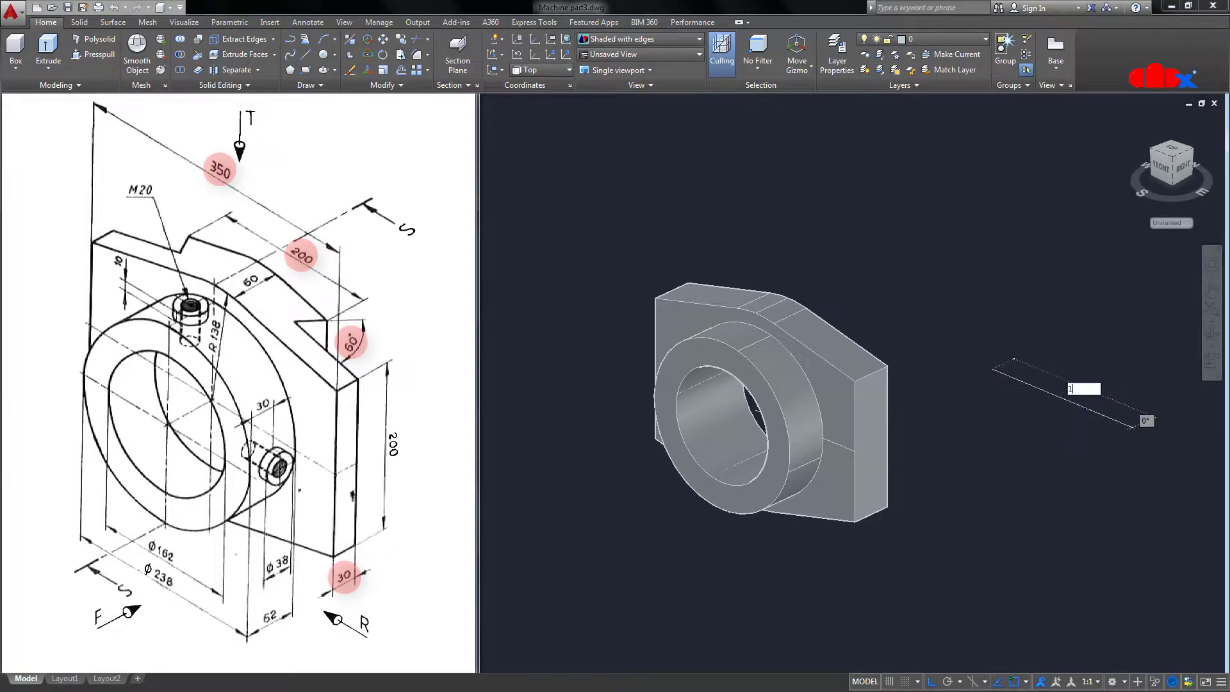
pyautogui.write('00')
pyautogui.press('Return')
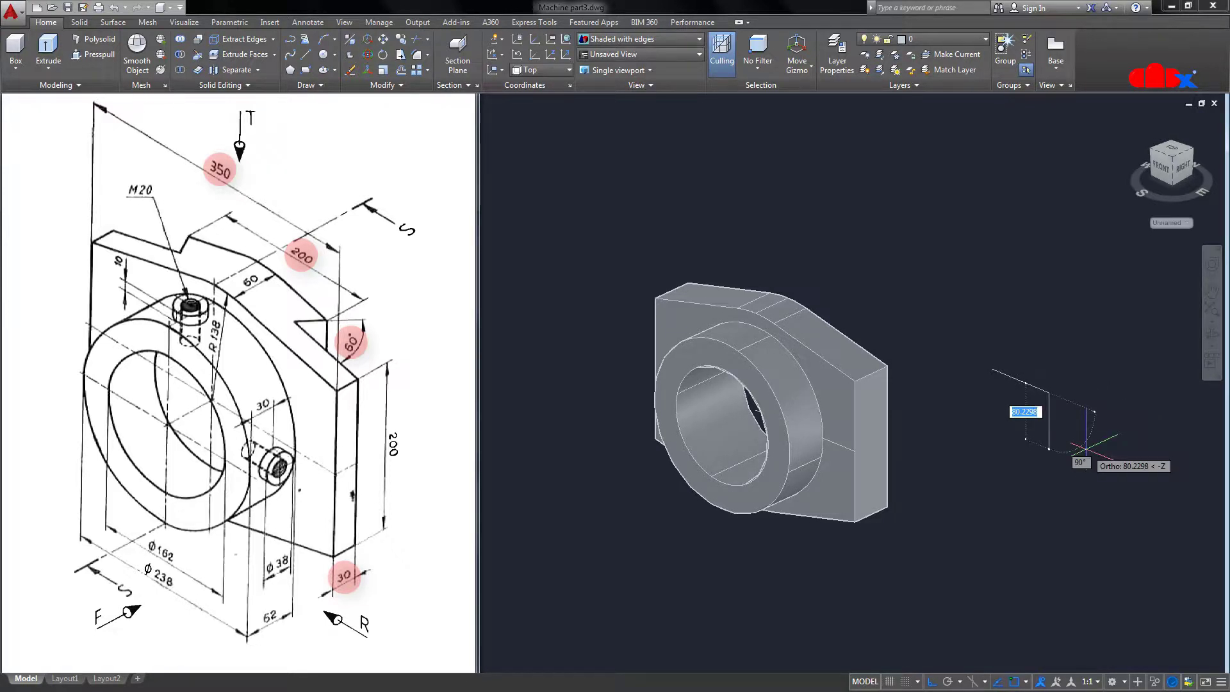
pyautogui.press('Escape')
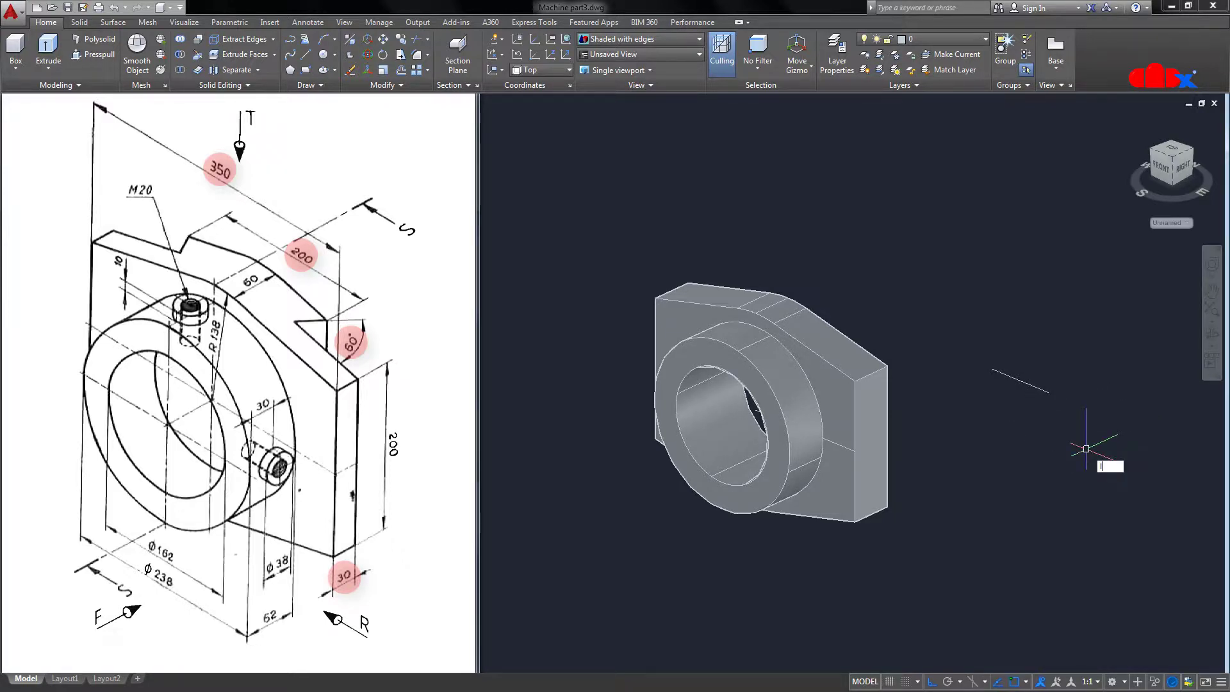
# From the end of the 100 line, draw a 75 segment straight on, then a 30 segment perpendicular towards the front
pyautogui.press('Return')
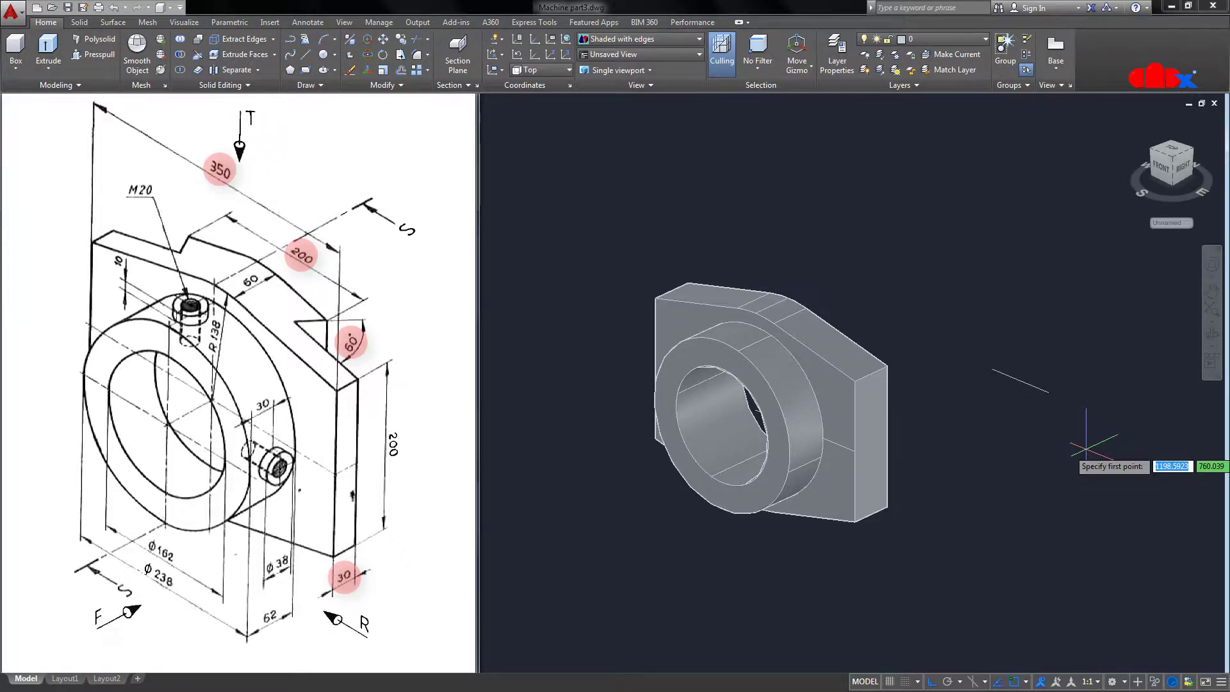
pyautogui.click(1049, 392)
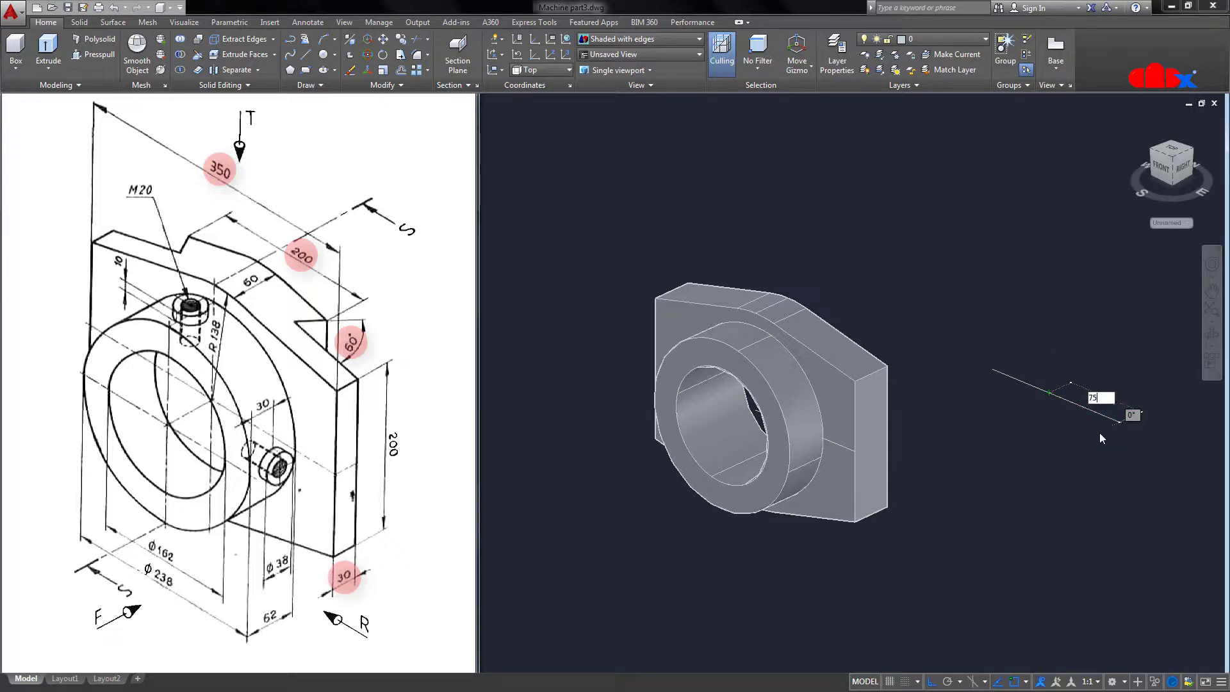
pyautogui.write('75')
pyautogui.press('Return')
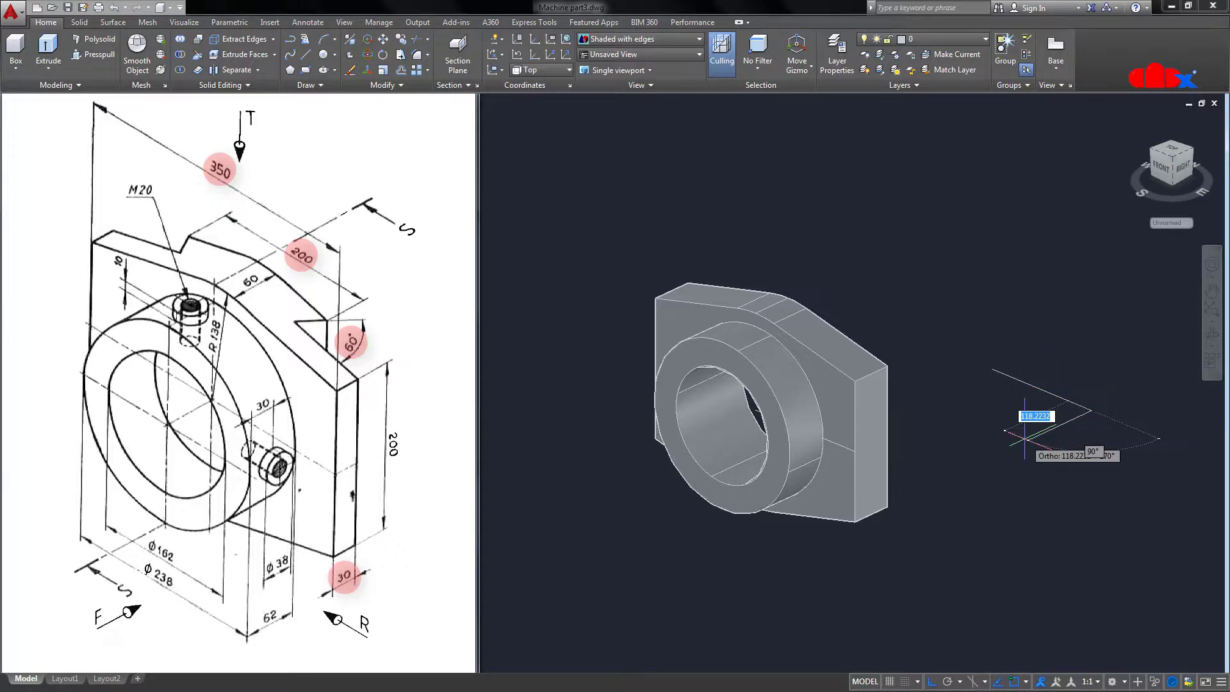
pyautogui.press('Return')
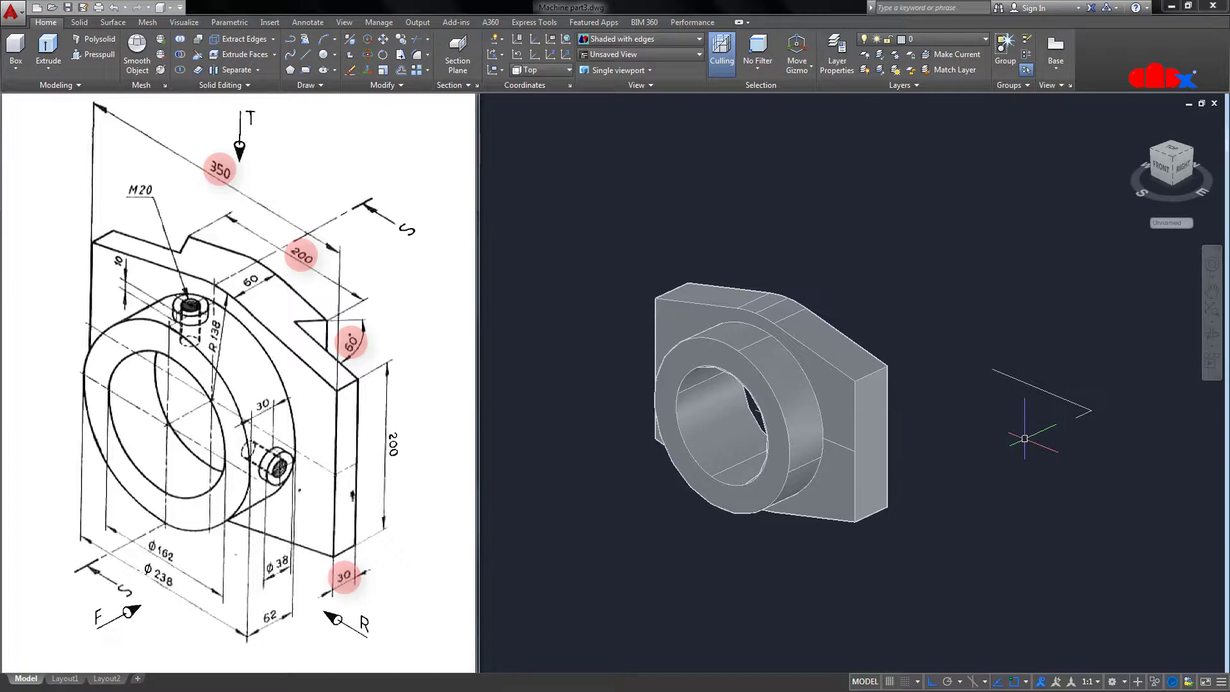
# Draw a line from the junction of the 100 and 75 segments, perpendicular to them towards the front
pyautogui.press('Return')
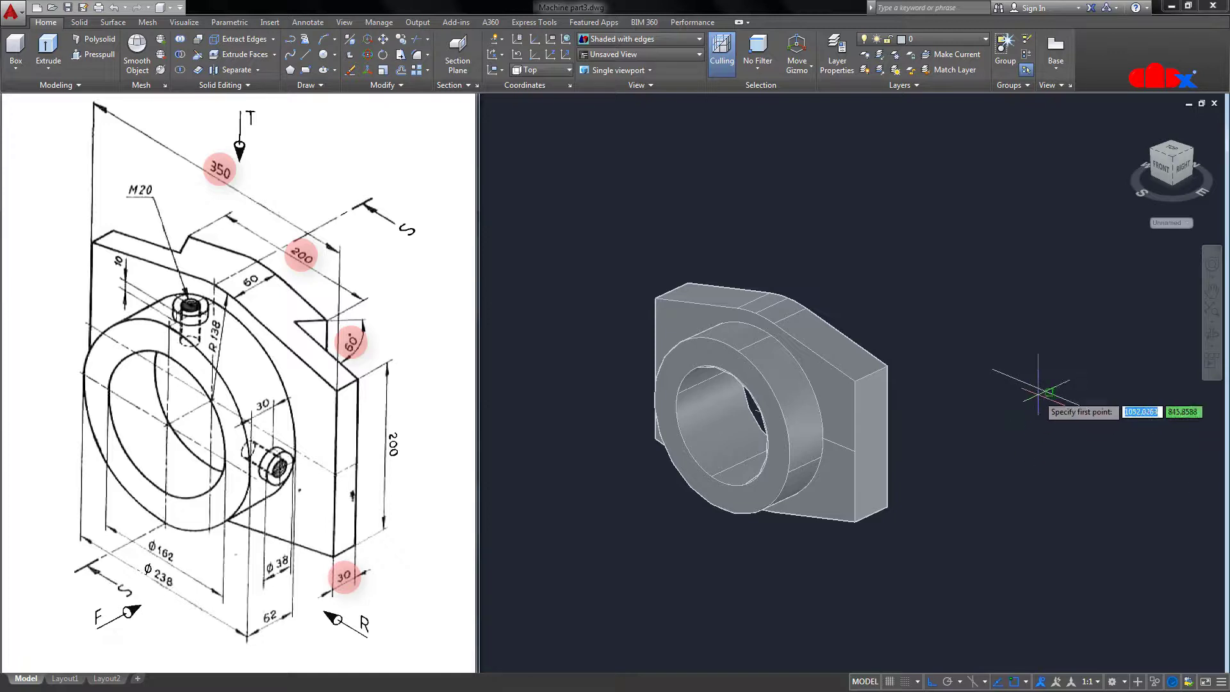
pyautogui.click(1048, 392)
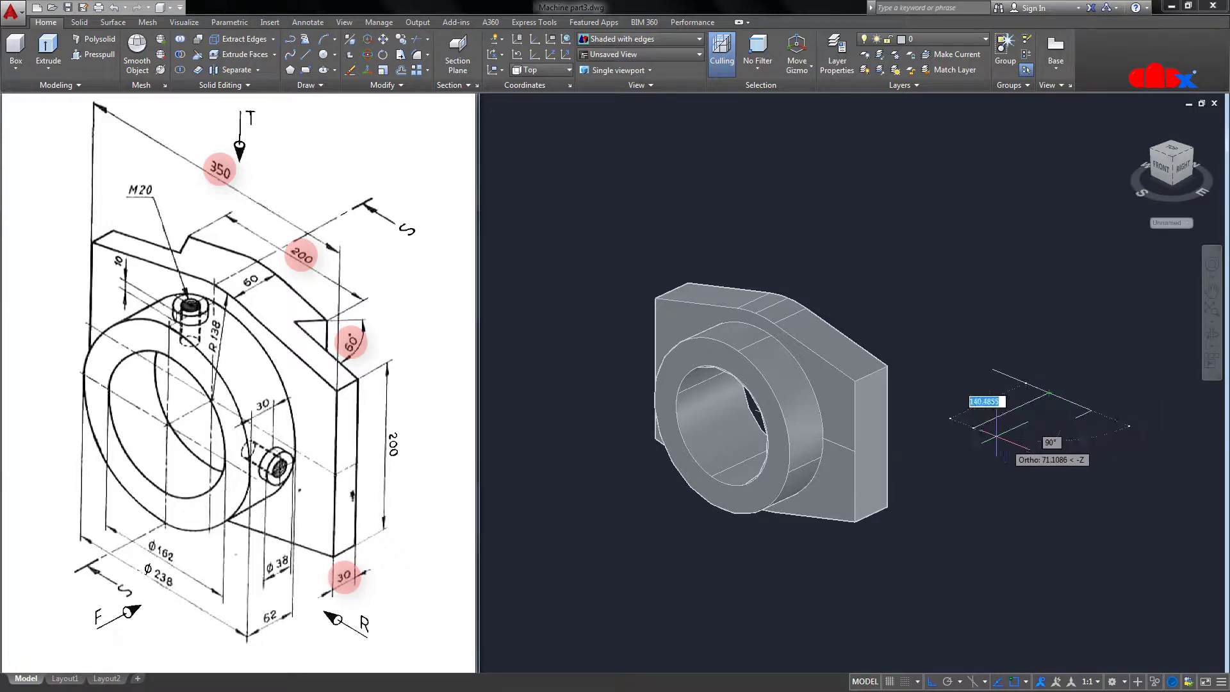
pyautogui.click(984, 423)
pyautogui.press('Return')
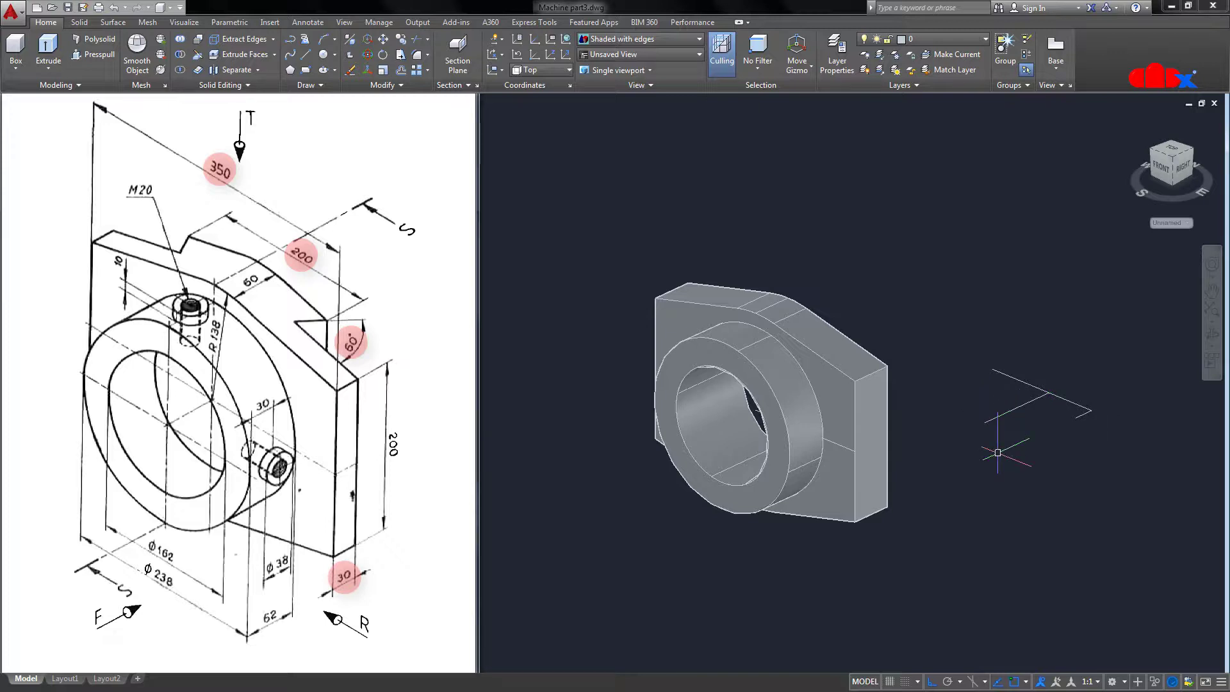
# Rotate the perpendicular line by -30 degrees about the junction of the 100 and 75 segments
pyautogui.write('ro')
pyautogui.press('Return')
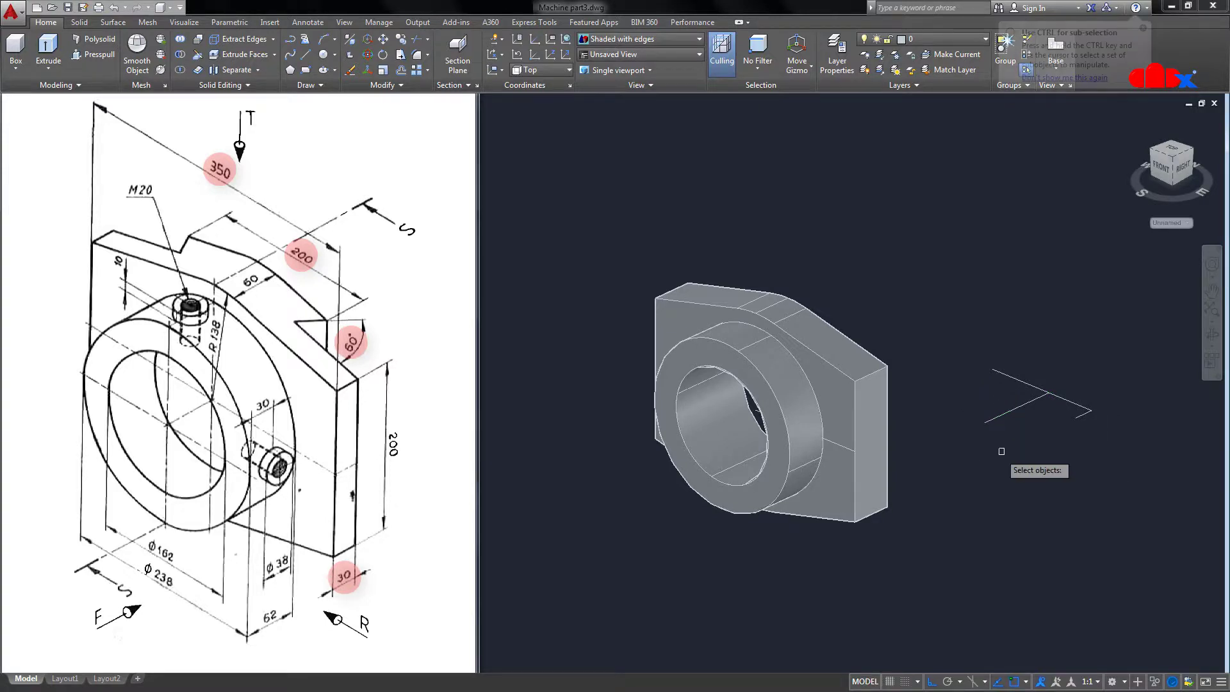
pyautogui.click(1028, 404)
pyautogui.press('Return')
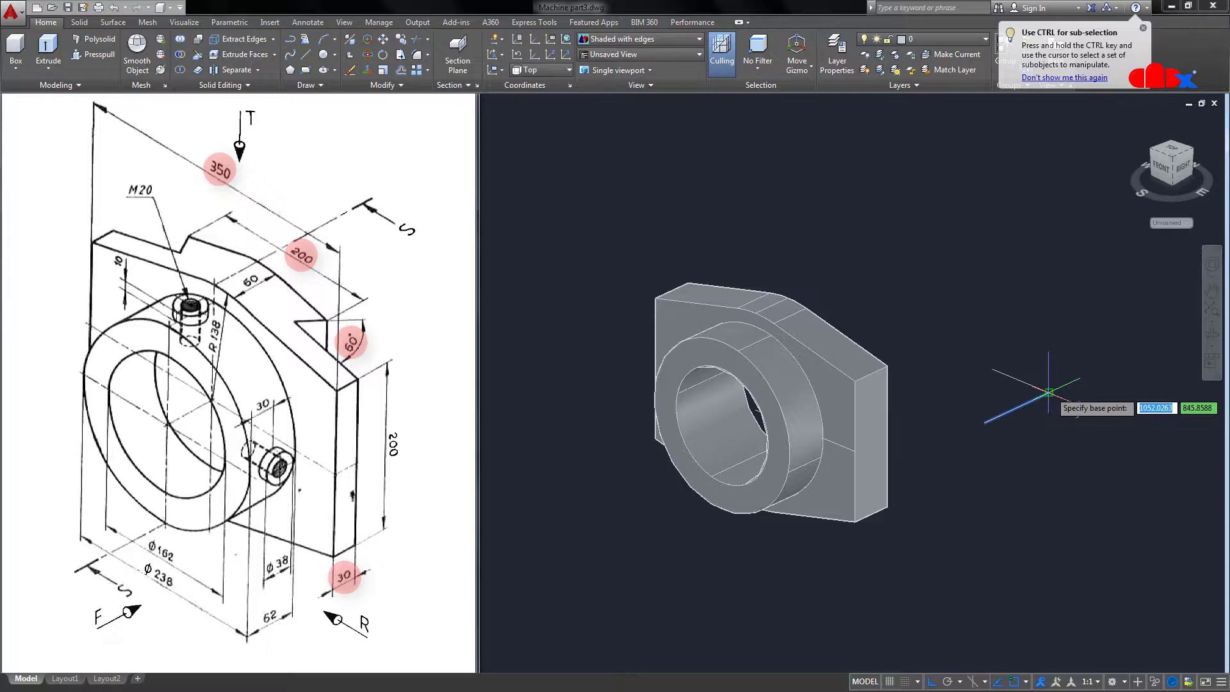
pyautogui.click(1049, 392)
pyautogui.write('-3')
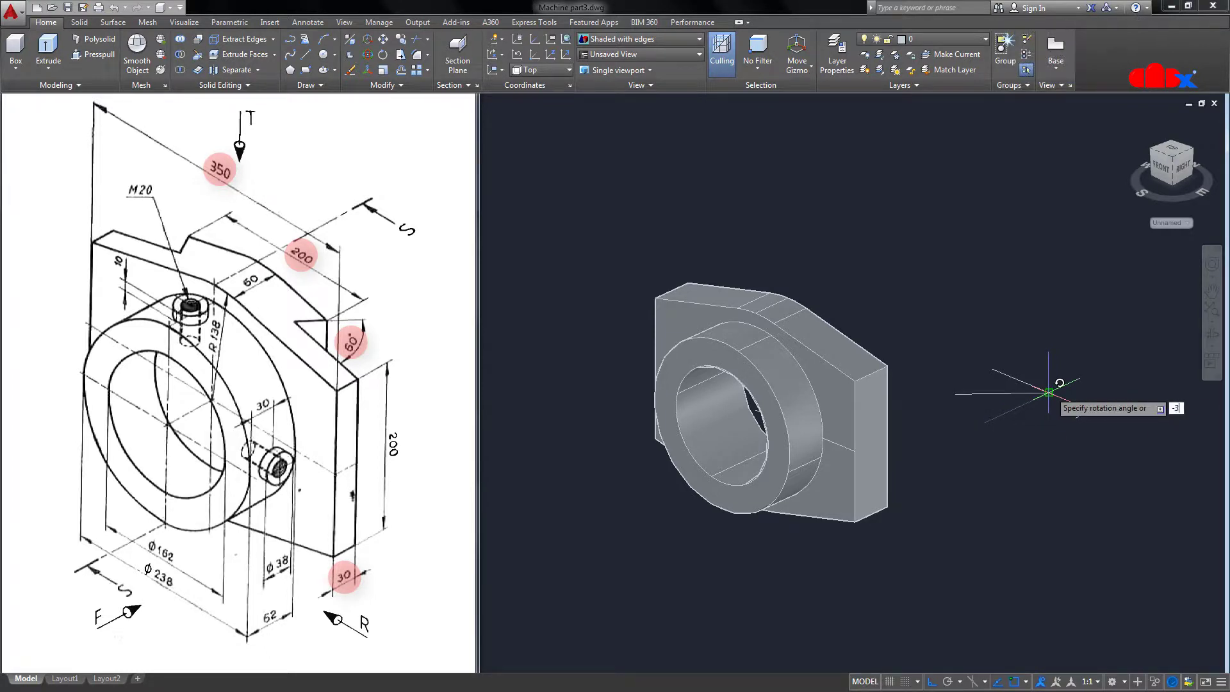
pyautogui.write('0')
pyautogui.press('Return')
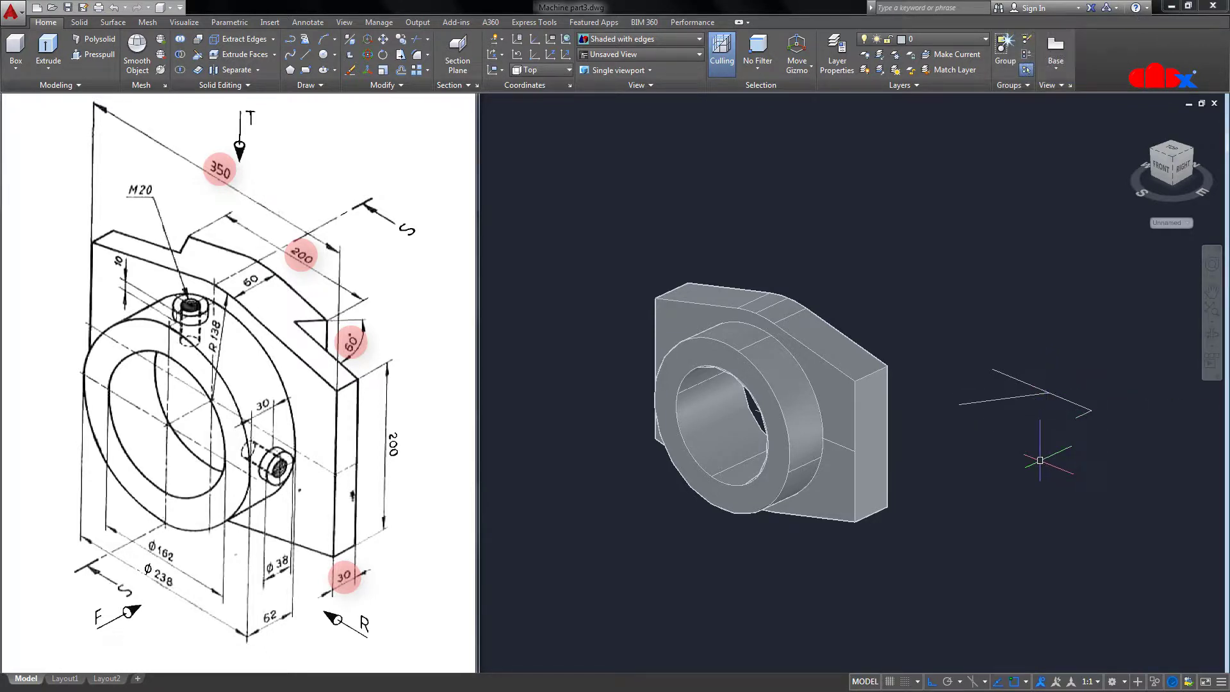
# Draw a line from the free end of the 30 segment parallel to the 75 segment, extending past the slanted line
pyautogui.write('l')
pyautogui.press('Return')
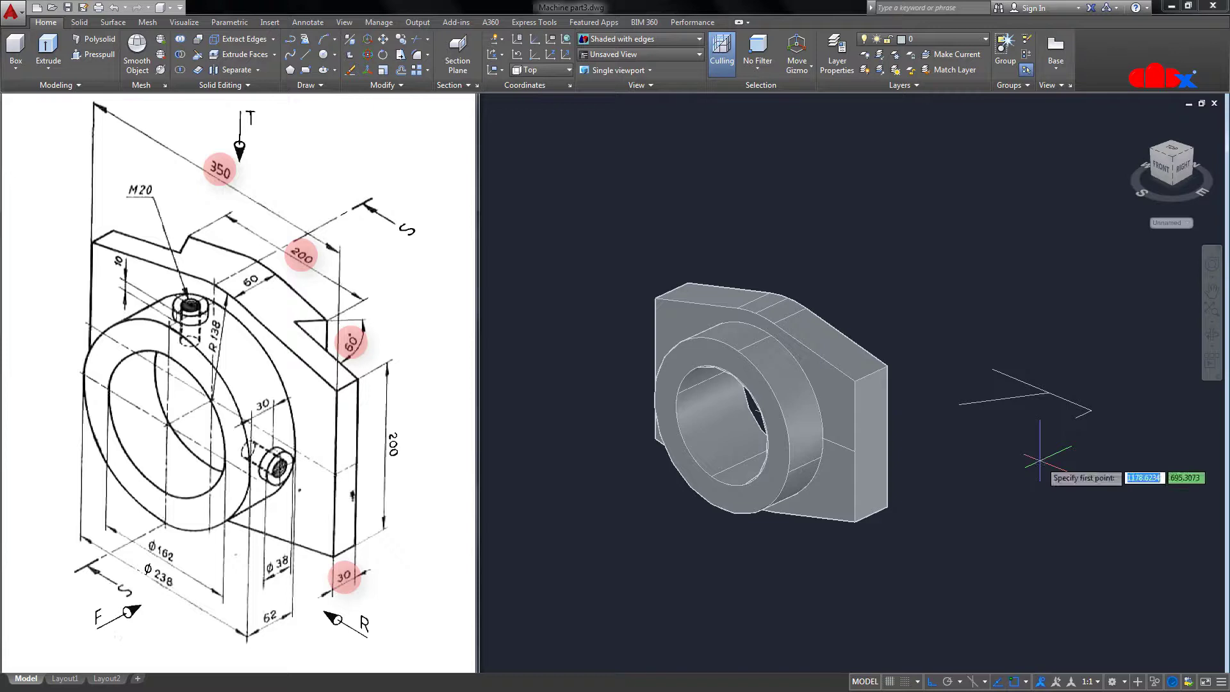
pyautogui.click(1076, 418)
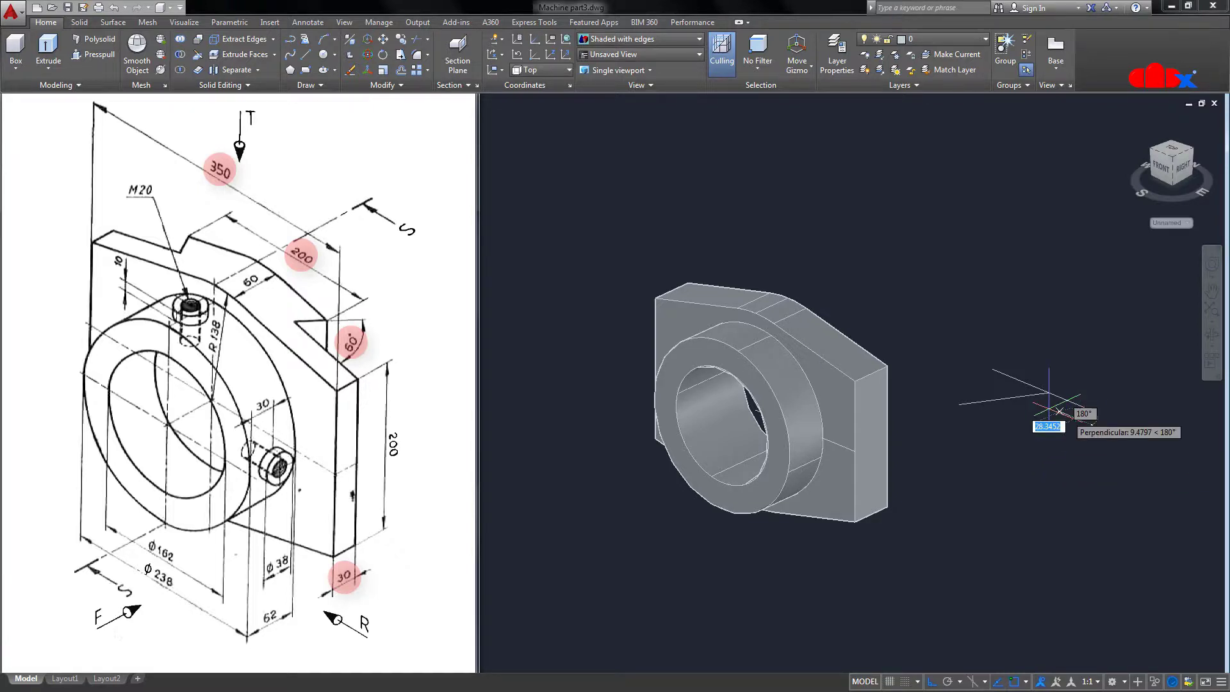
pyautogui.click(920, 352)
pyautogui.press('Return')
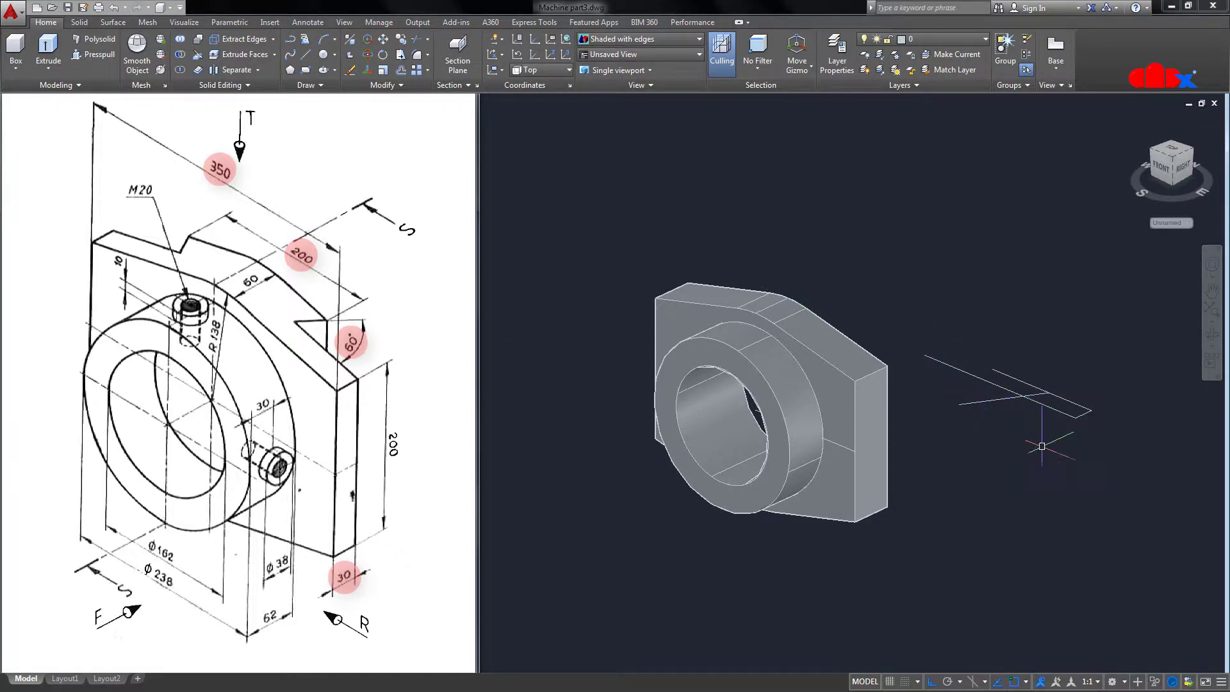
# Trim the overhanging ends of the slanted line and the long parallel line to close the dovetail profile
pyautogui.write('tr')
pyautogui.press('Return')
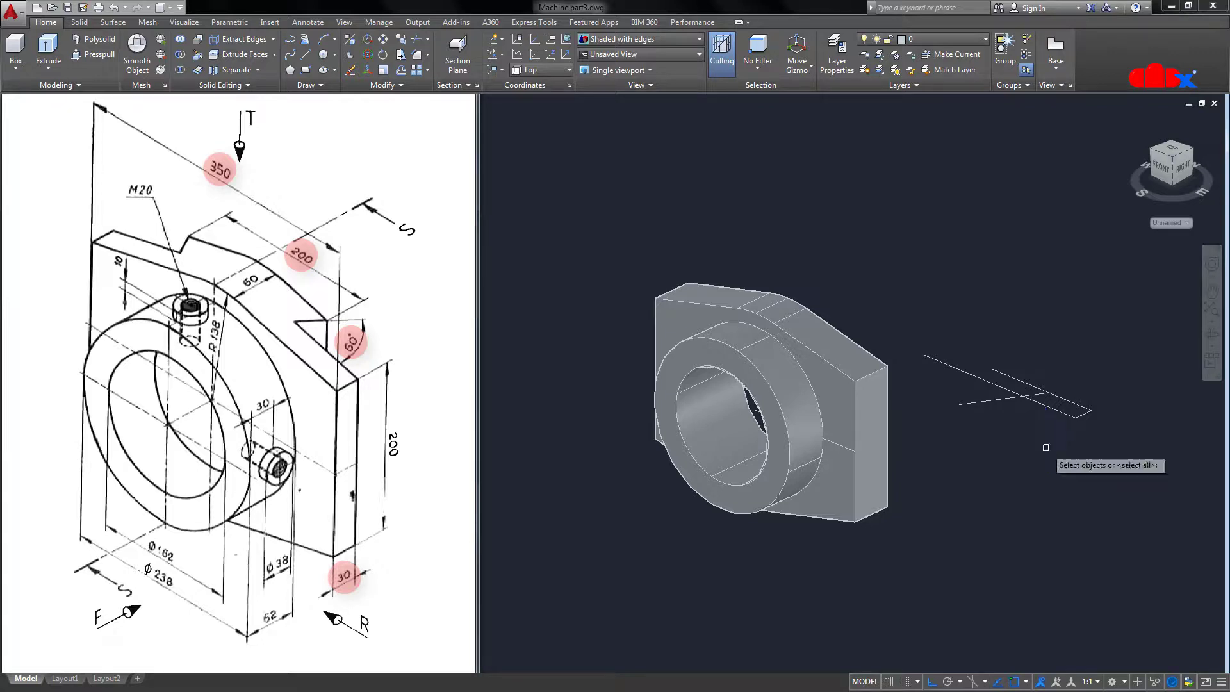
pyautogui.click(1044, 407)
pyautogui.press('Return')
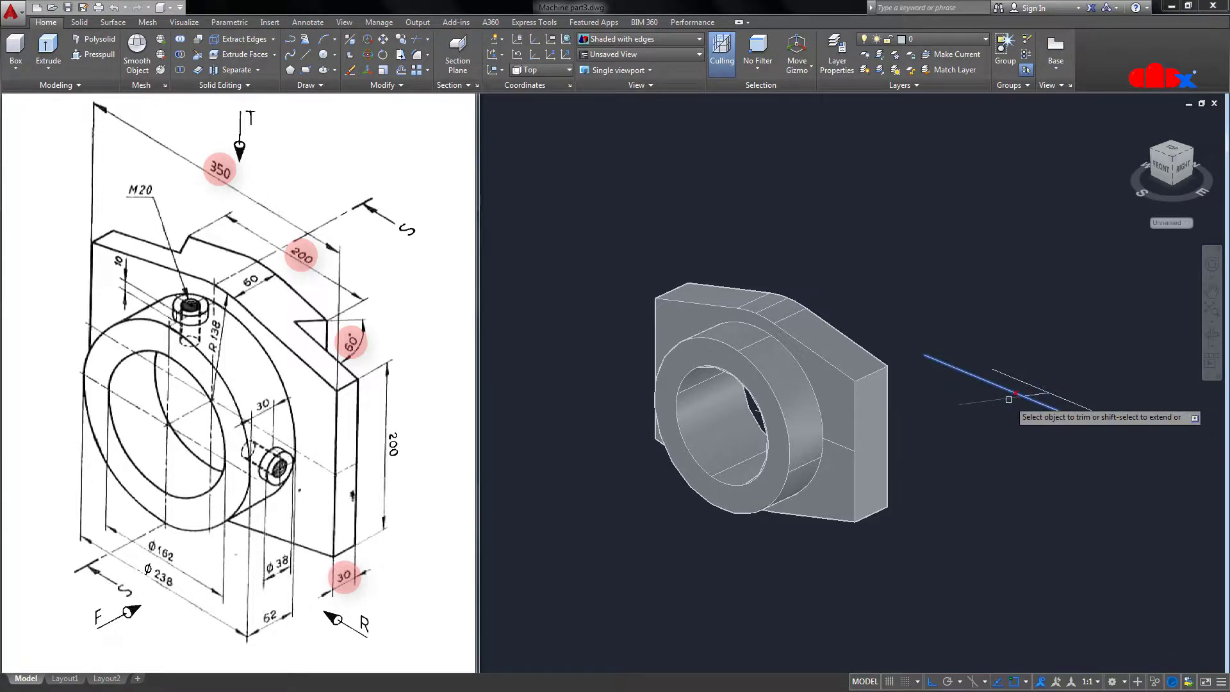
pyautogui.click(1009, 398)
pyautogui.click(1009, 391)
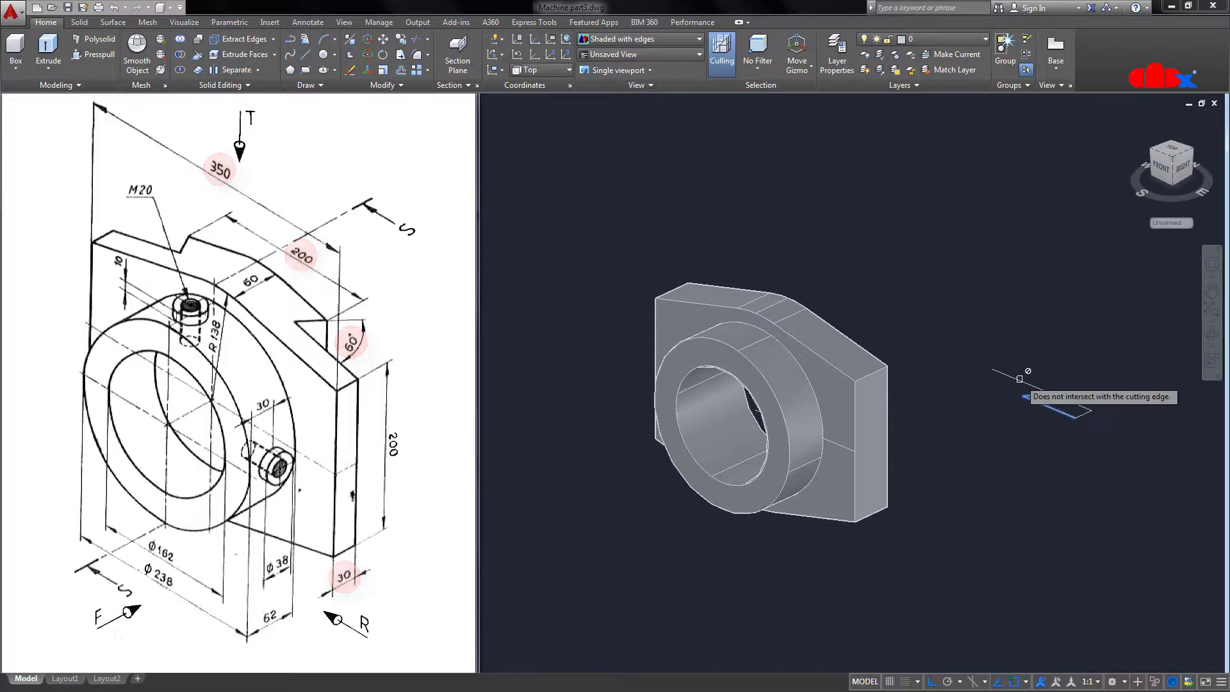
pyautogui.press('Return')
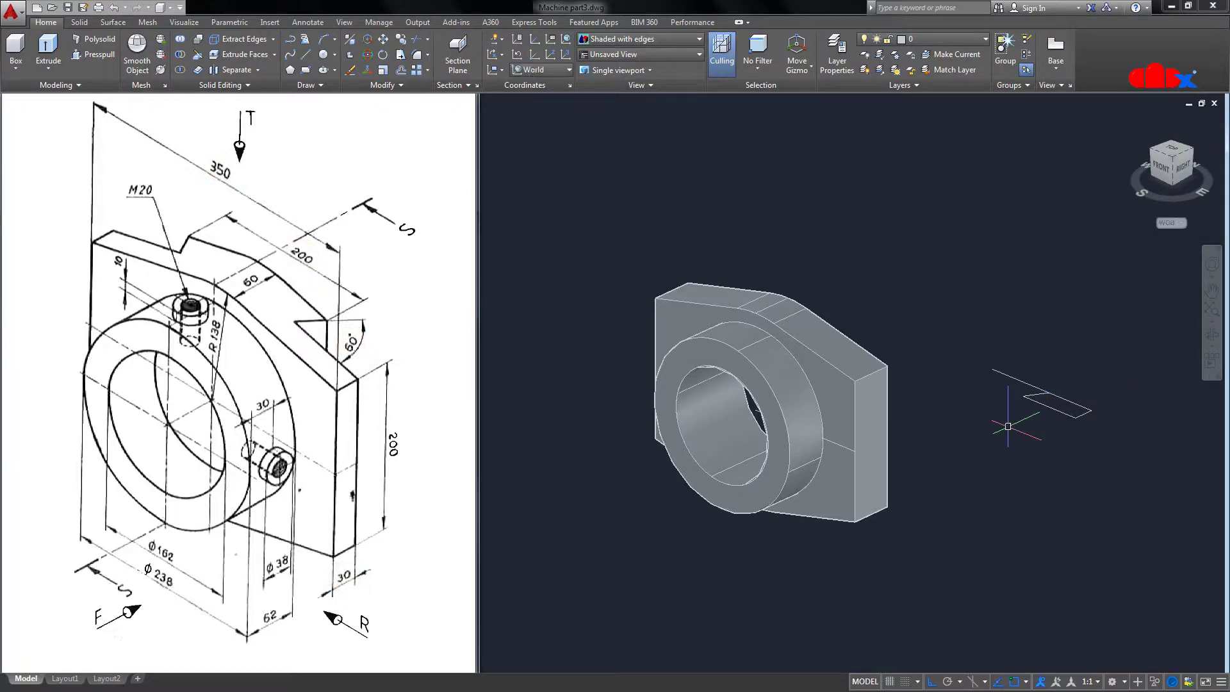
# Press-pull the closed dovetail profile downward by 300 to form a solid block
pyautogui.write('press')
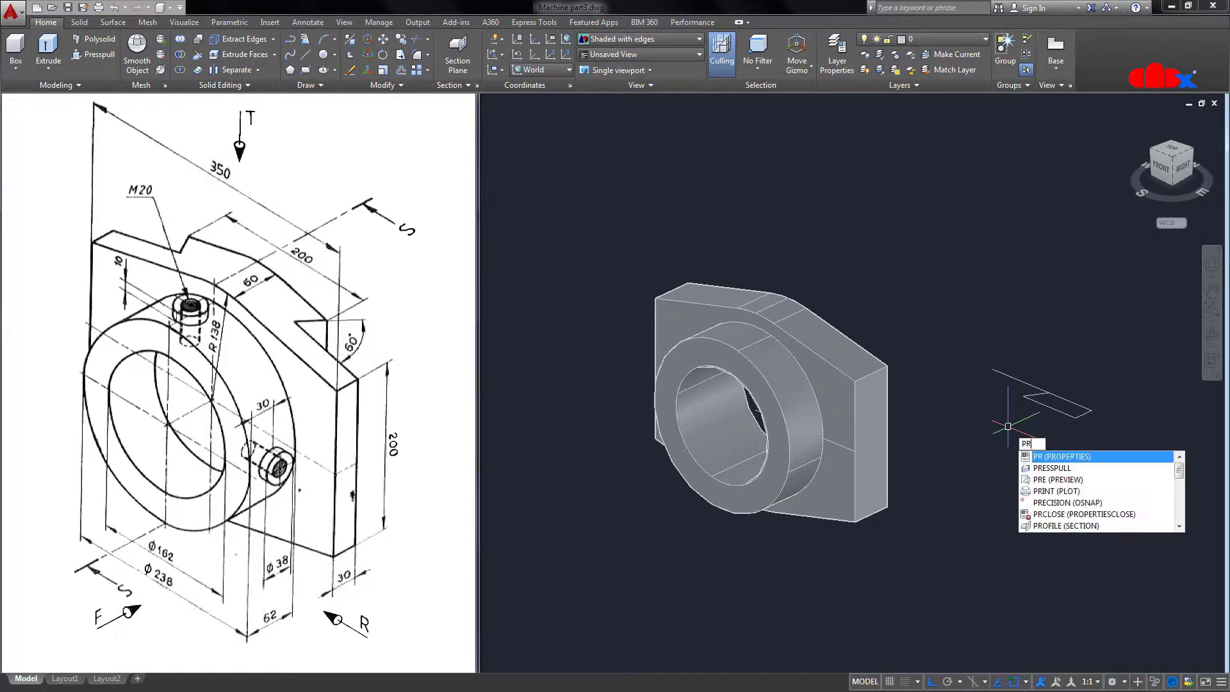
pyautogui.press('Return')
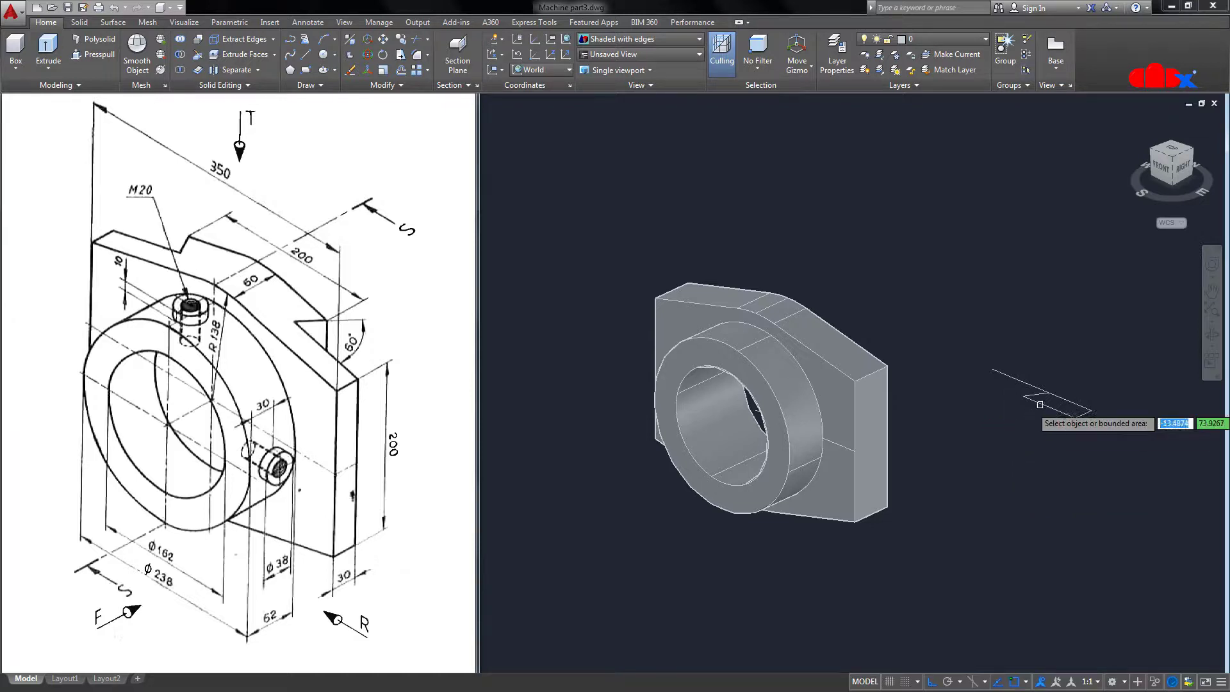
pyautogui.click(1046, 398)
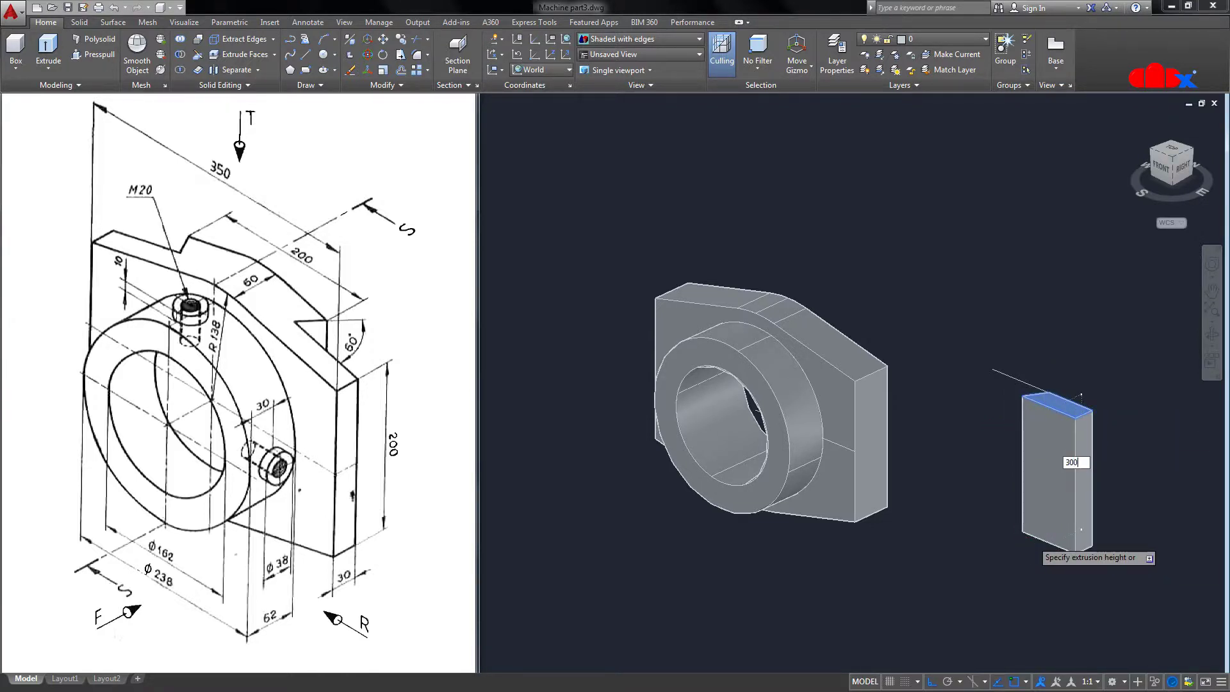
pyautogui.write('300')
pyautogui.press('Return')
pyautogui.press('Return')
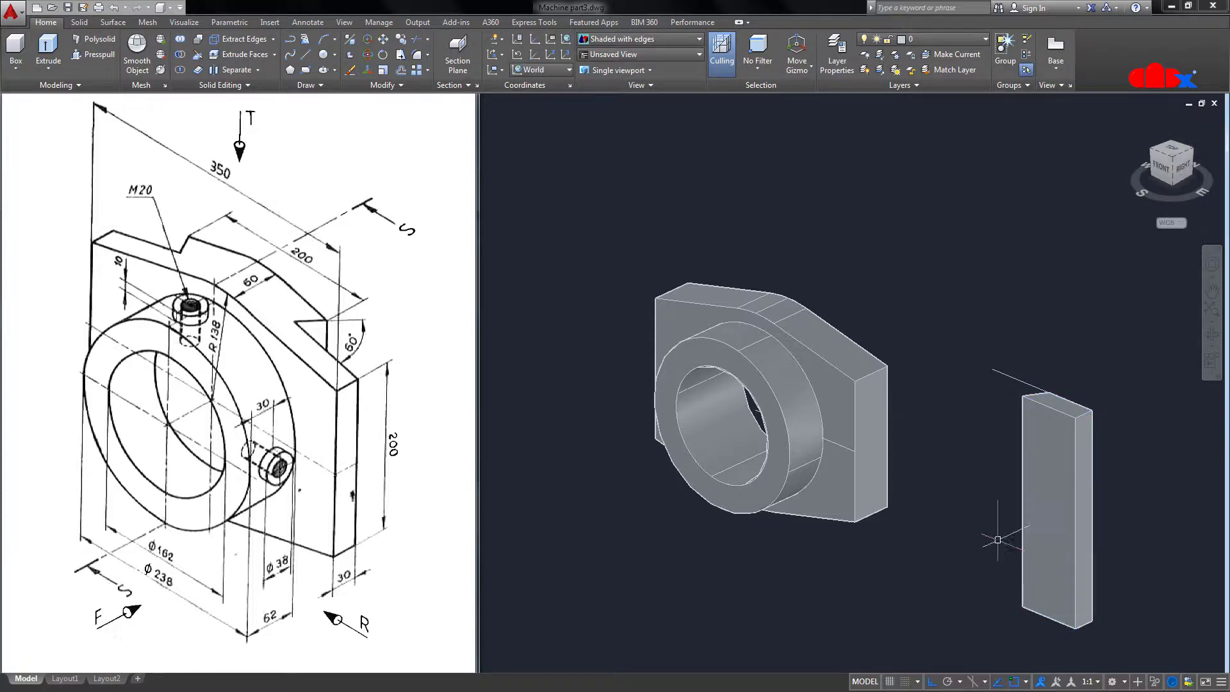
# Move the dovetail block from the 100 line's free end to the midpoint of the plate's rear top arc edge
pyautogui.moveTo(913, 508); pyautogui.dragTo(989, 506, button='middle')
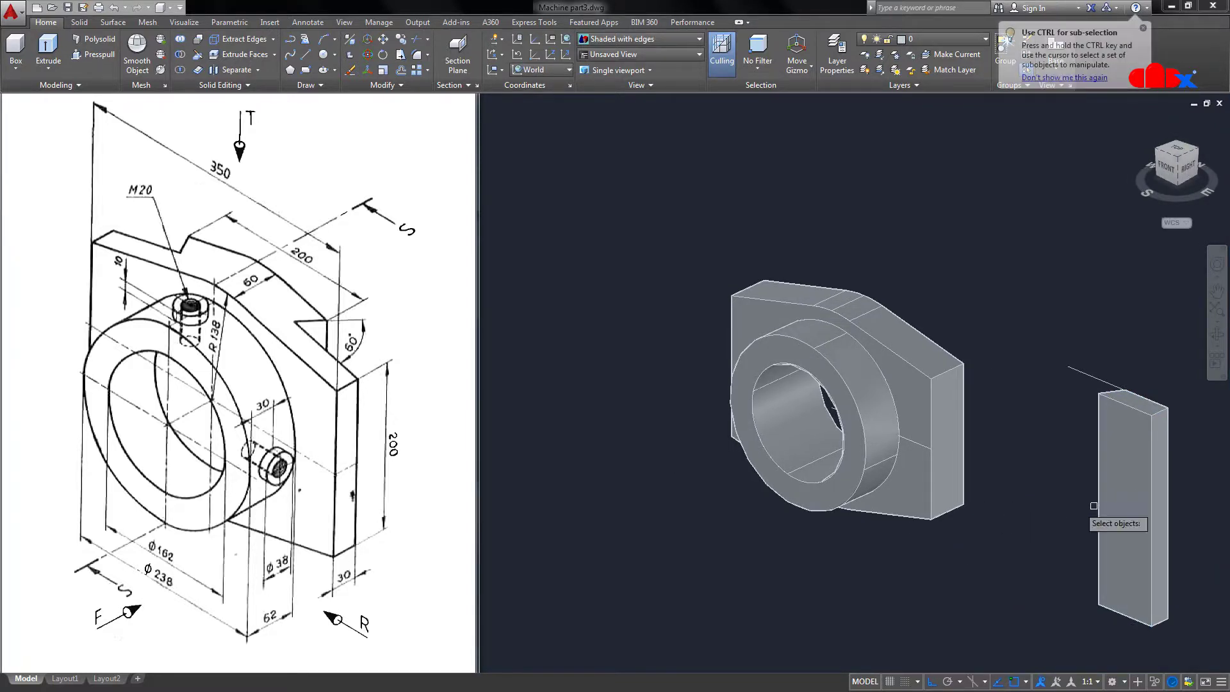
pyautogui.click(1147, 511)
pyautogui.press('Return')
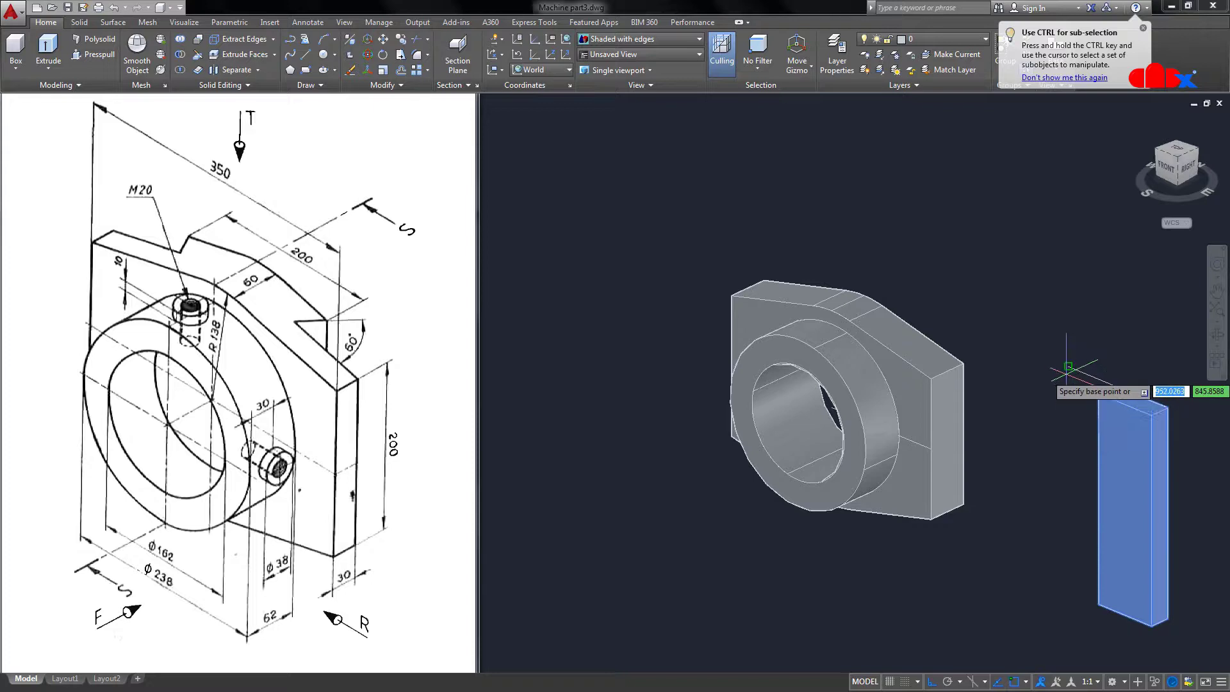
pyautogui.click(1124, 390)
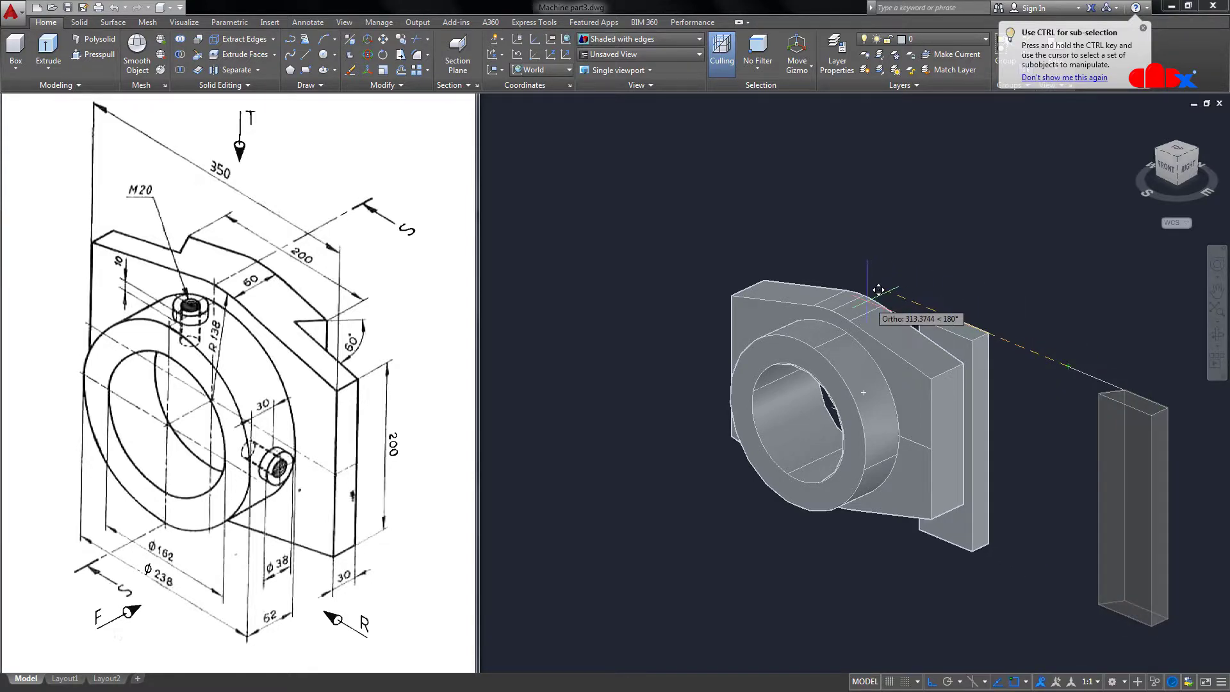
pyautogui.scroll(5, 871, 283)
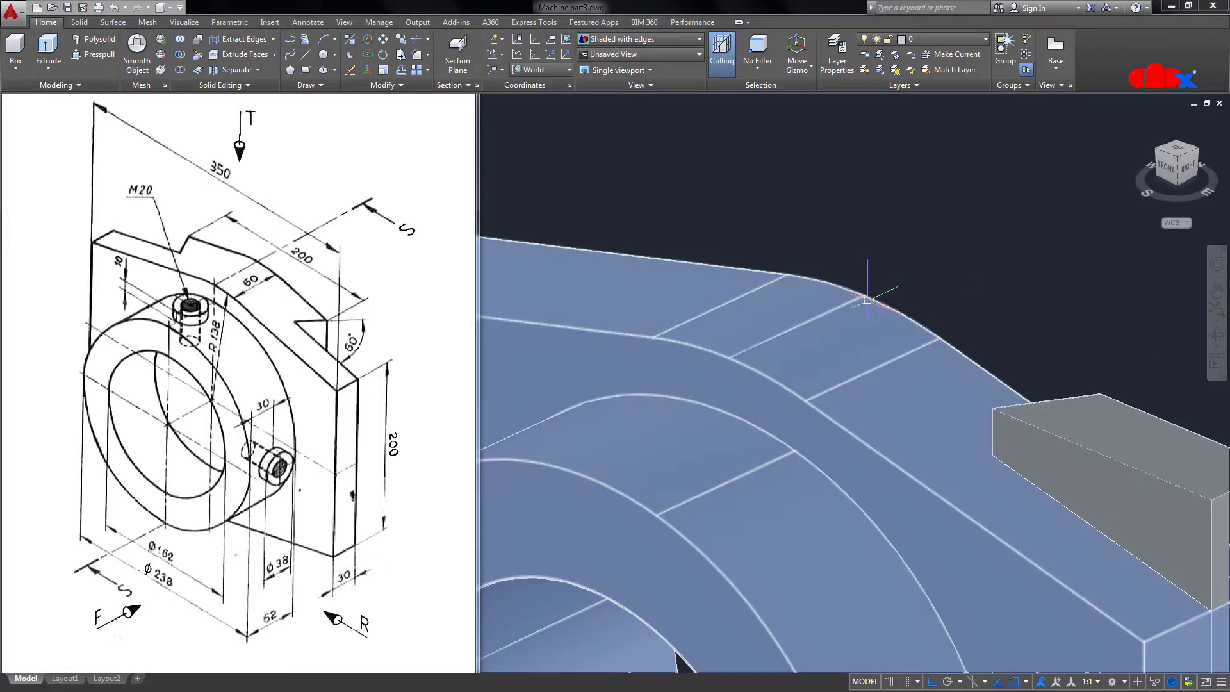
# Mirror the dovetail block about the vertical line through the top quadrant of the ring's front face, keeping the original
pyautogui.scroll(-8, 873, 275)
pyautogui.moveTo(1041, 448)
pyautogui.mouseDown(button='middle')
pyautogui.moveTo(1017, 433)
pyautogui.moveTo(1026, 456)
pyautogui.mouseUp(button='middle')
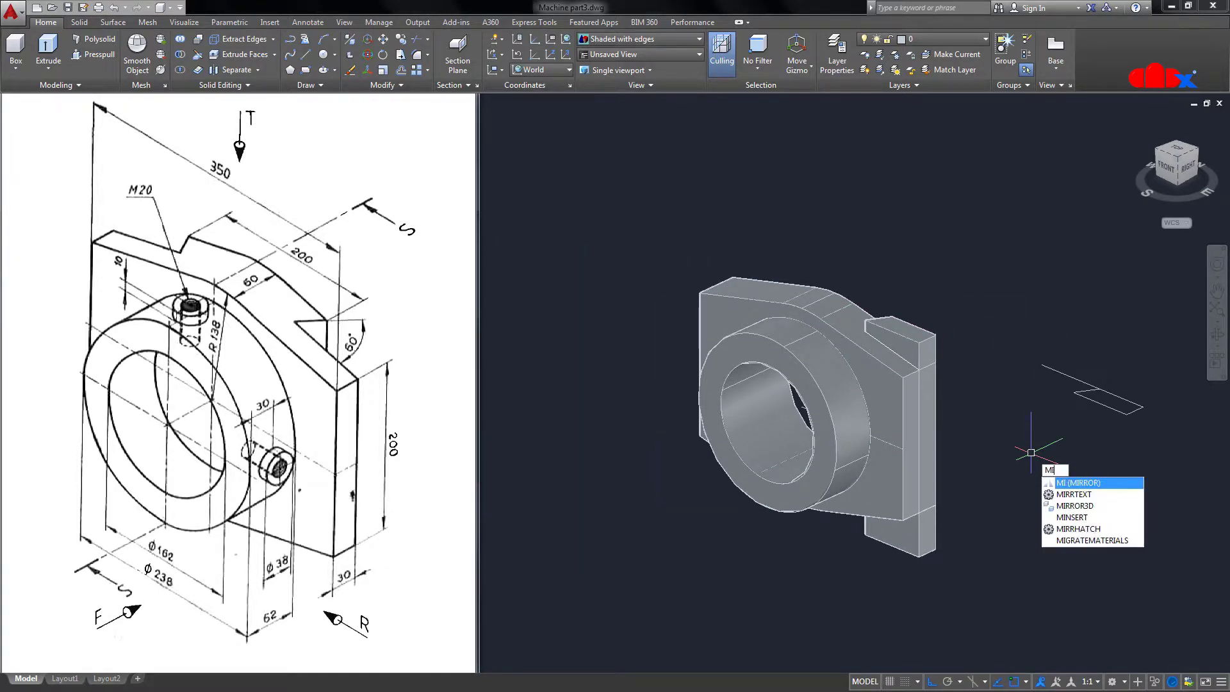
pyautogui.press('Return')
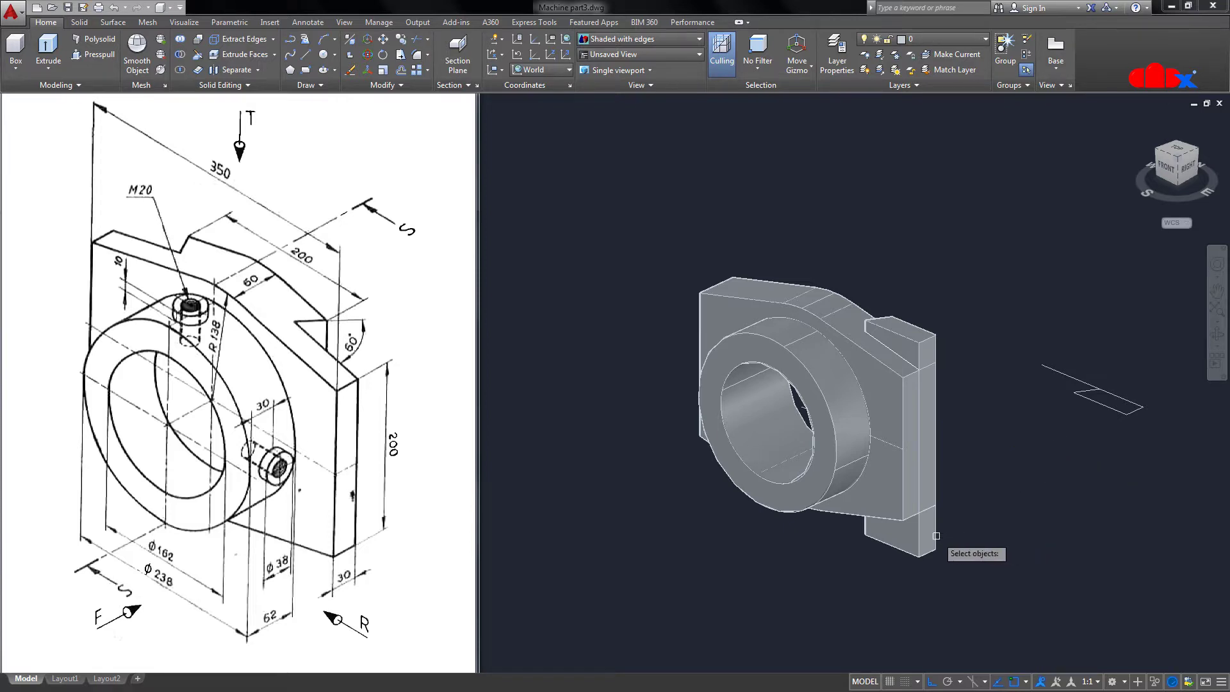
pyautogui.click(928, 536)
pyautogui.press('Return')
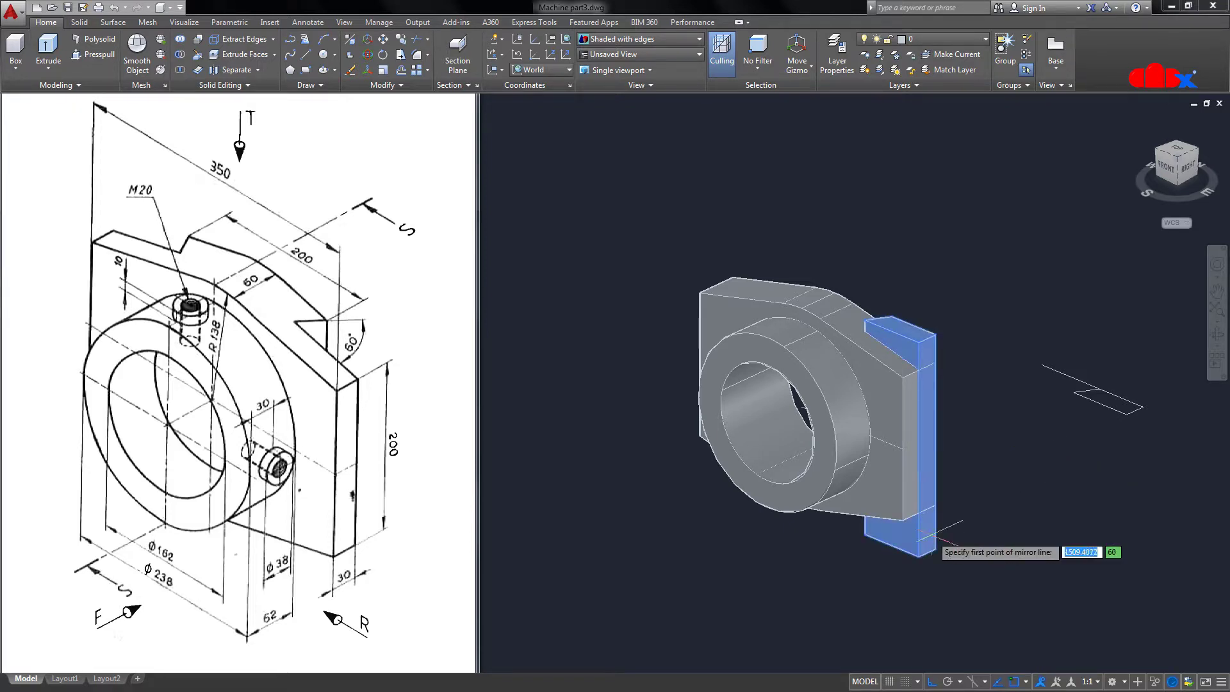
pyautogui.keyDown('shift'); pyautogui.rightClick(785, 347); pyautogui.keyUp('shift')
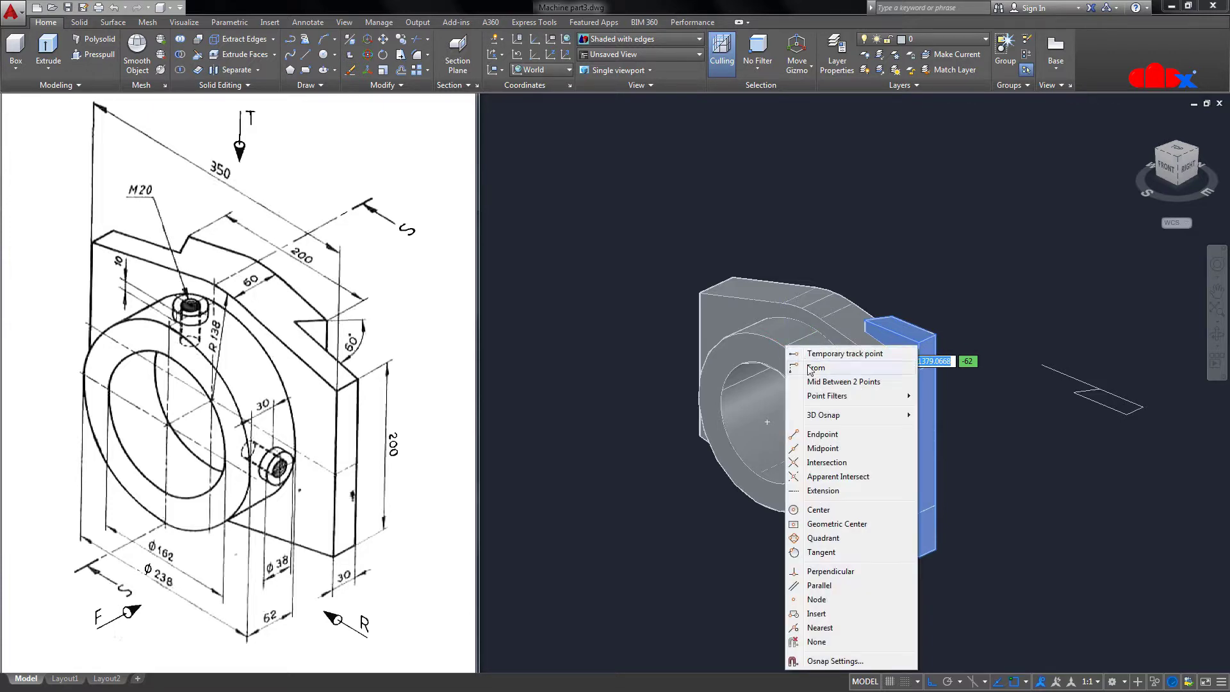
pyautogui.click(824, 538)
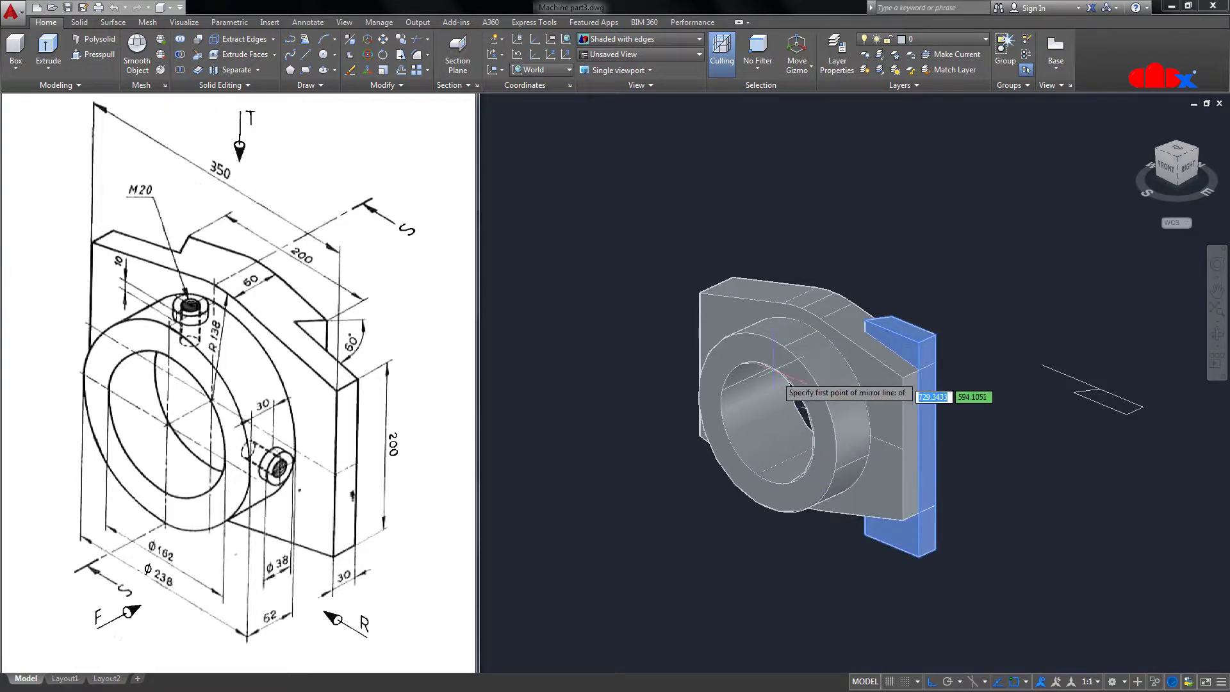
pyautogui.click(767, 336)
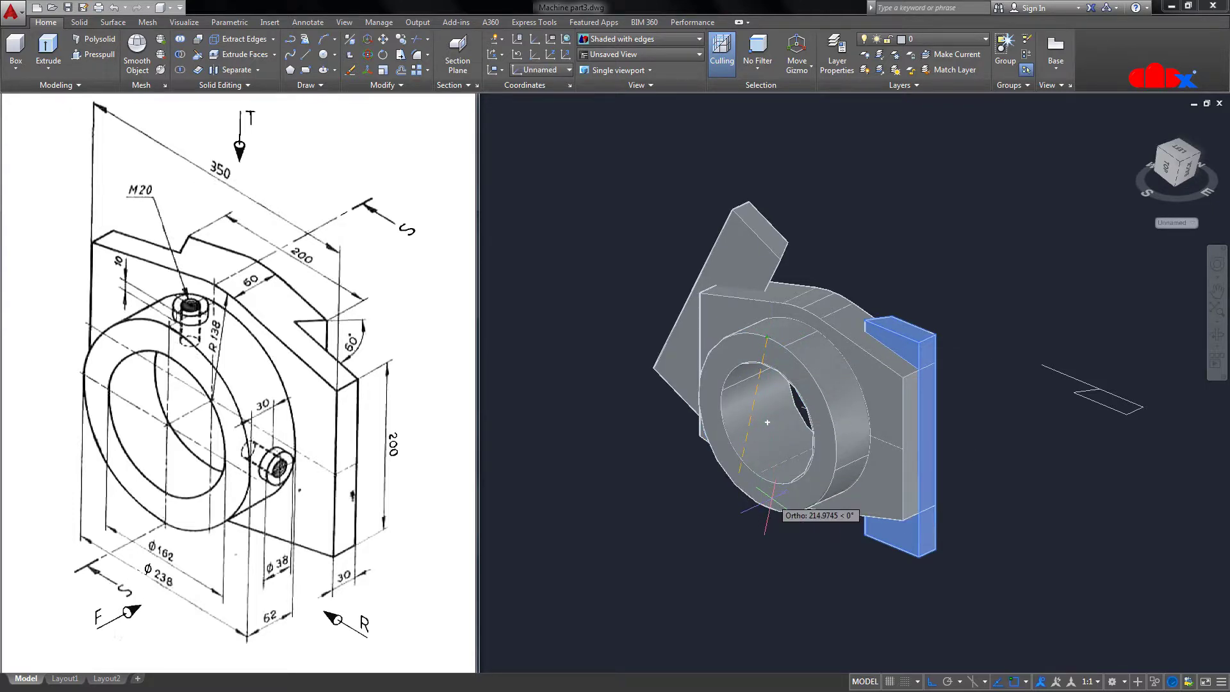
pyautogui.click(767, 507)
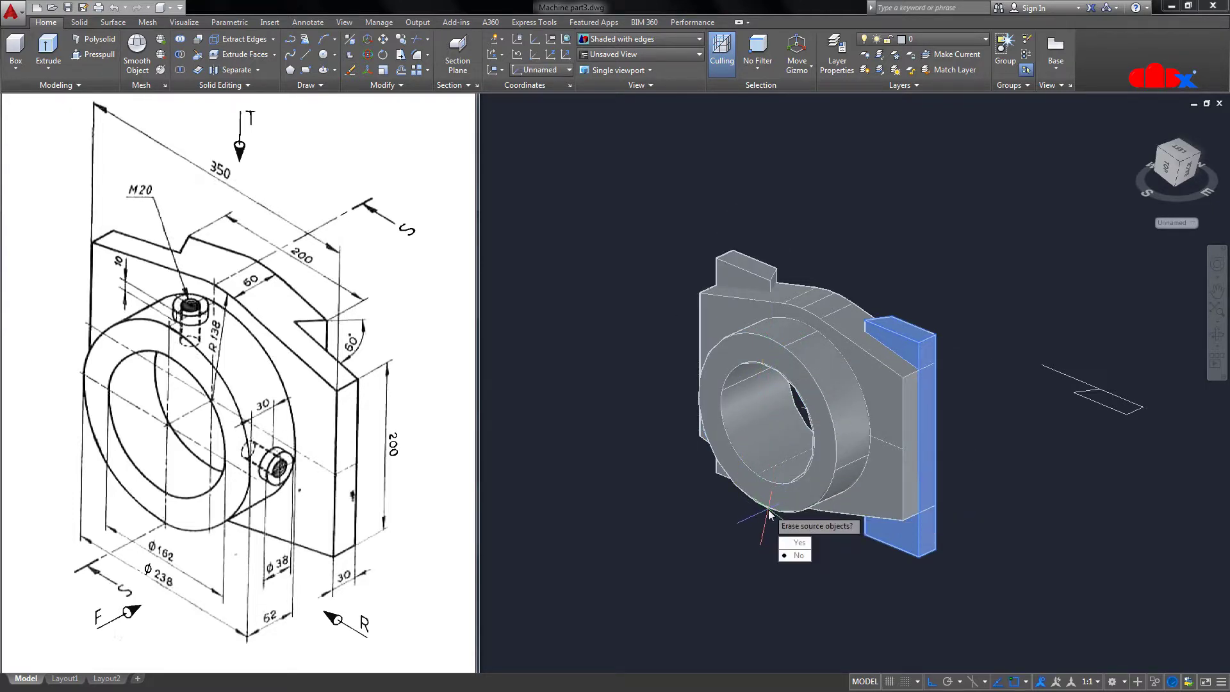
pyautogui.click(790, 553)
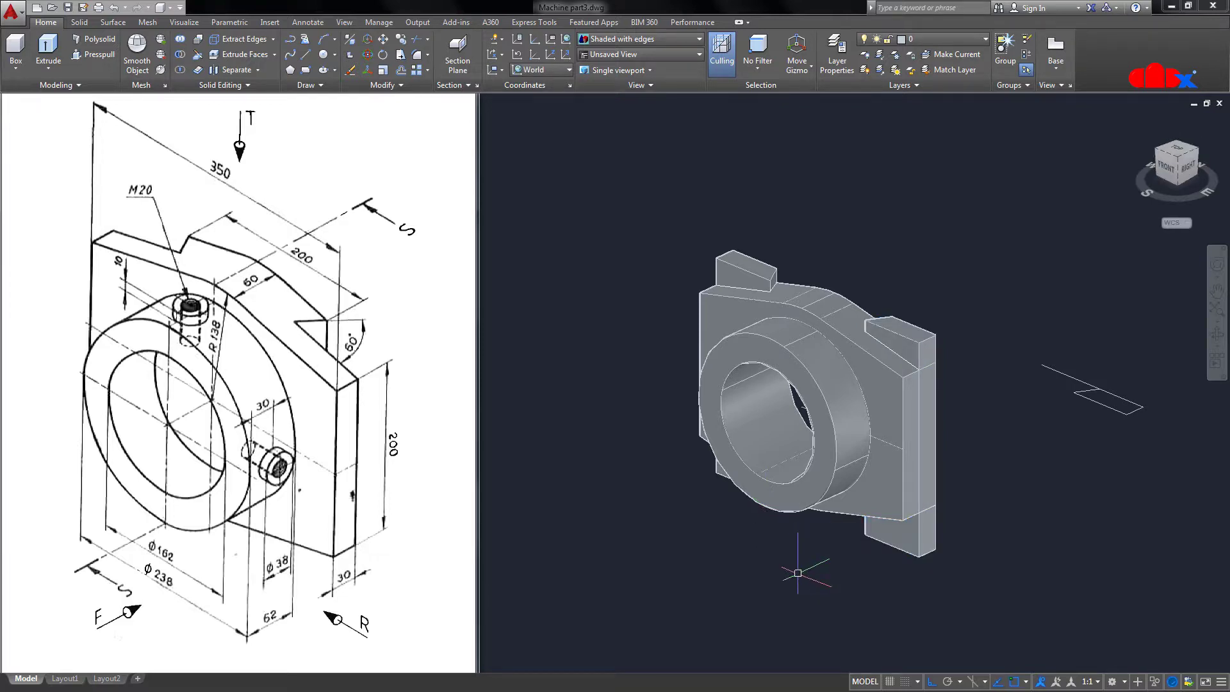
# Subtract both dovetail blocks from the flanged plate body to cut the dovetail shape behind it
pyautogui.write('uni')
pyautogui.press('Return')
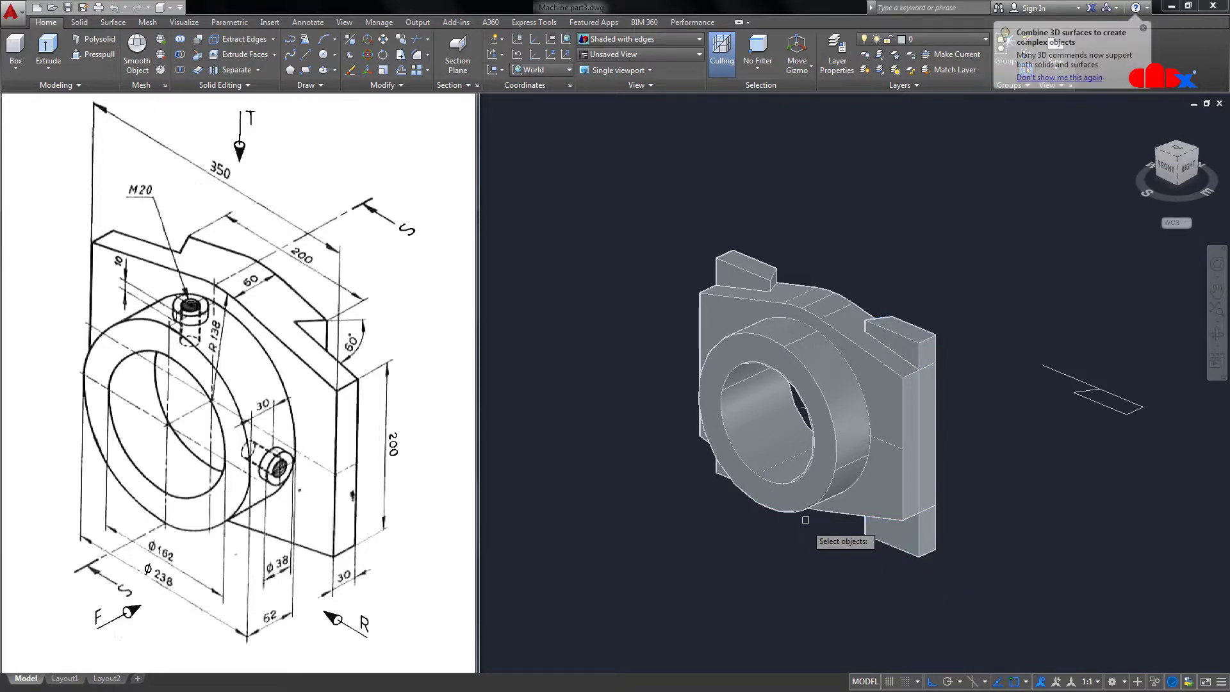
pyautogui.click(913, 346)
pyautogui.click(754, 270)
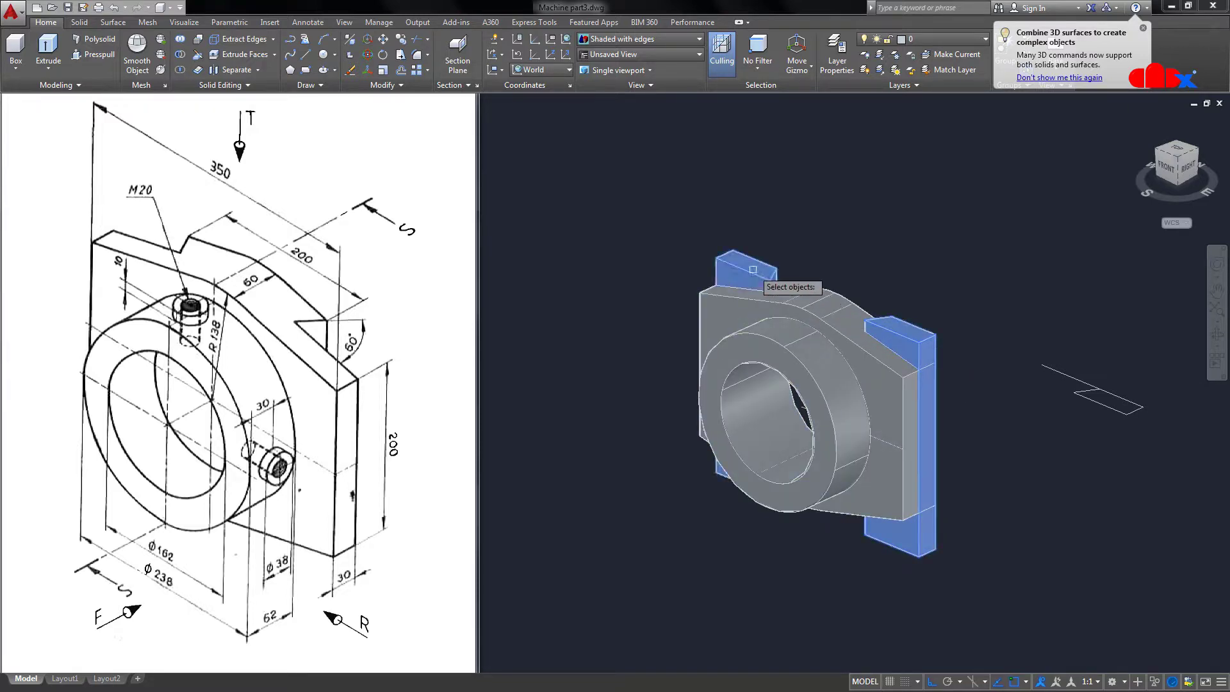
pyautogui.press('Return')
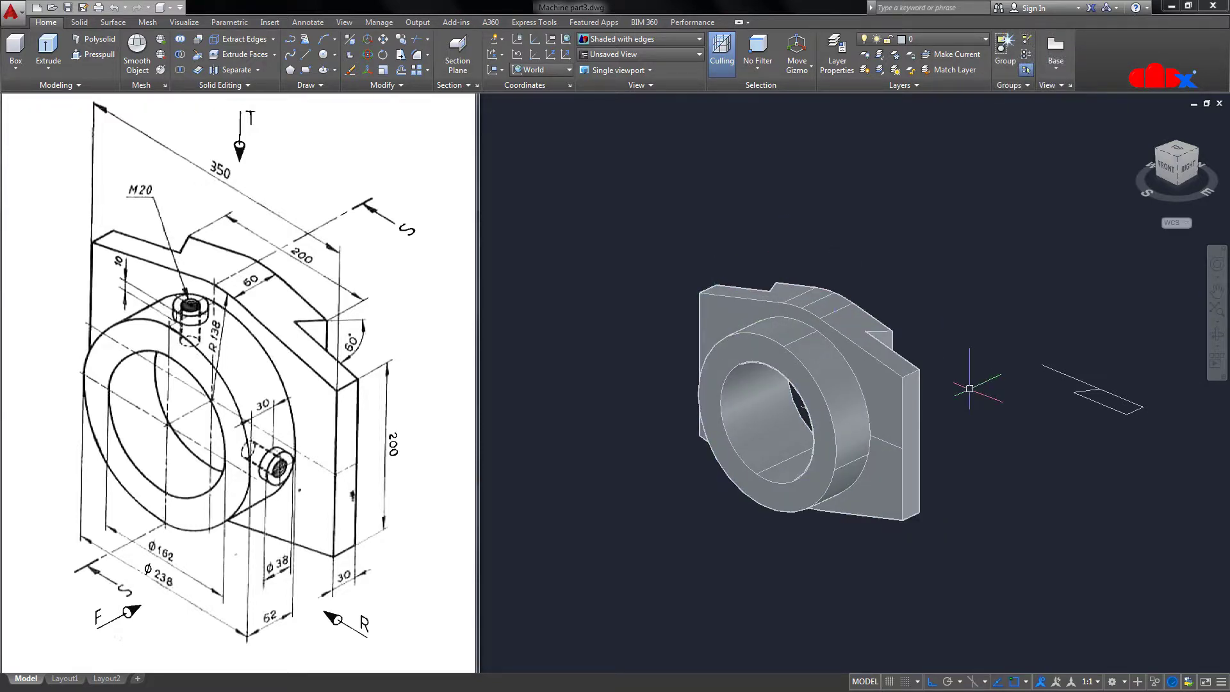
# Erase the leftover dovetail profile lines beside the part
pyautogui.moveTo(969, 388)
pyautogui.keyDown('shift'); pyautogui.mouseDown(button='middle')
pyautogui.moveTo(956, 421)
pyautogui.moveTo(953, 398)
pyautogui.moveTo(978, 398)
pyautogui.mouseUp(button='middle'); pyautogui.keyUp('shift')
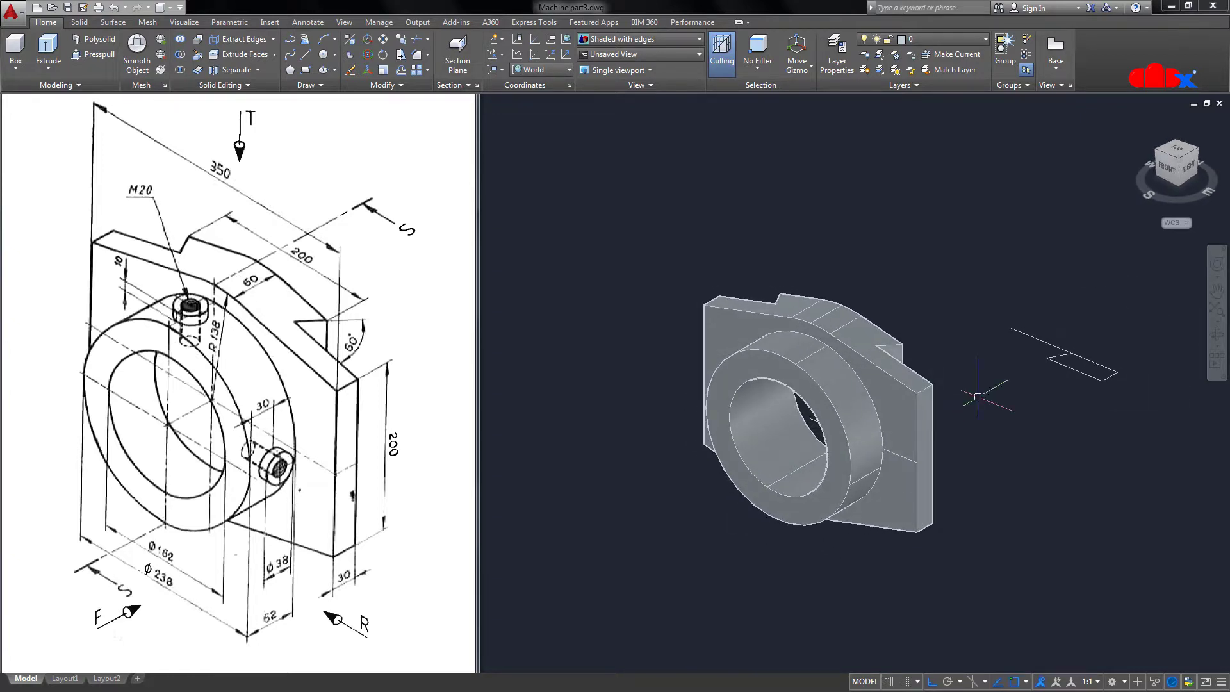
pyautogui.click(1112, 434)
pyautogui.click(1009, 316)
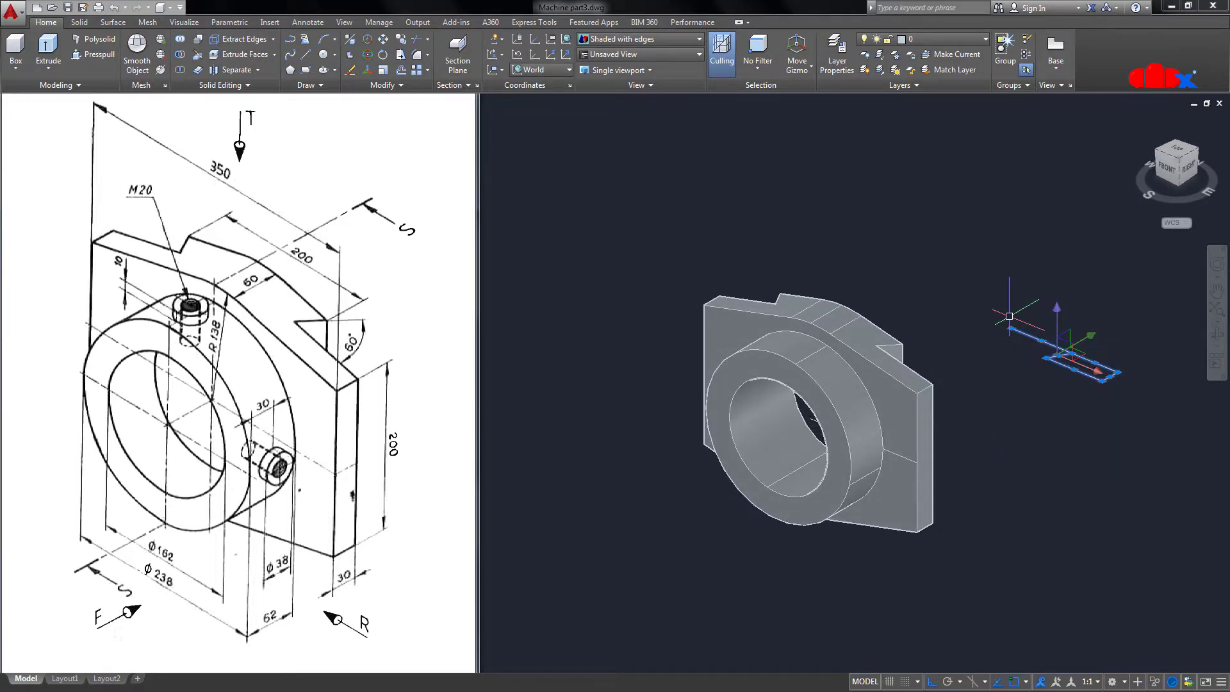
pyautogui.press('Delete')
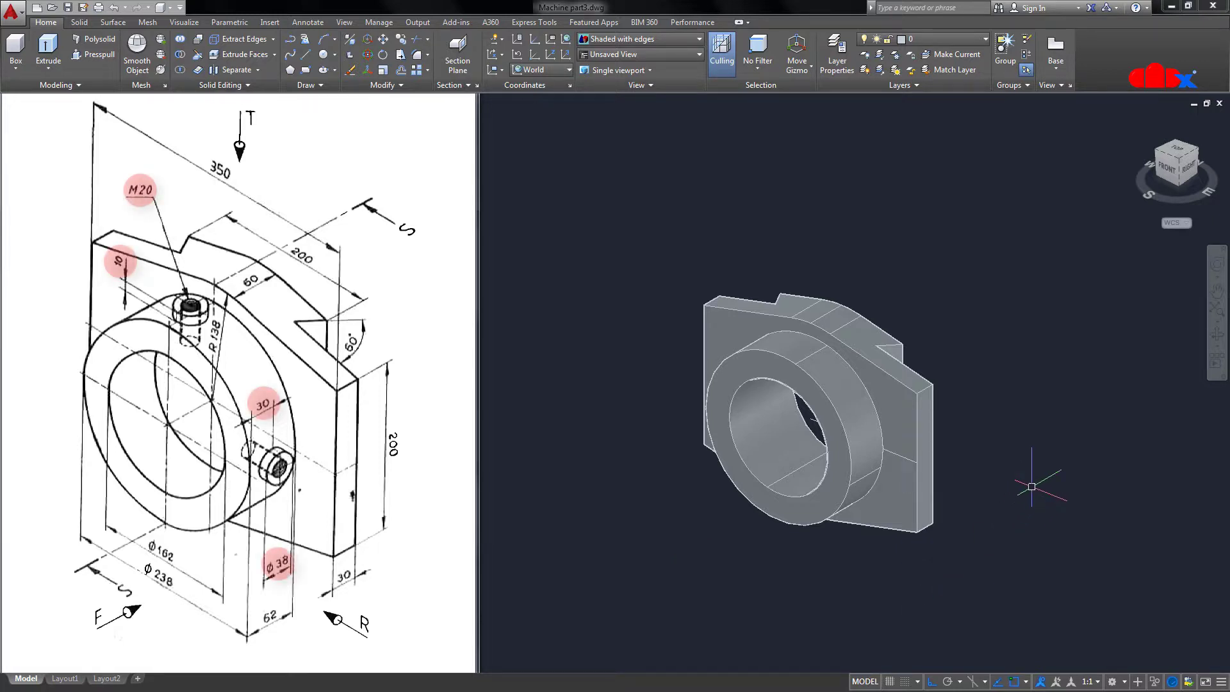
# Draw a circle of diameter 38 in the empty space beside the part
pyautogui.write('c')
pyautogui.press('Return')
pyautogui.click(1035, 373)
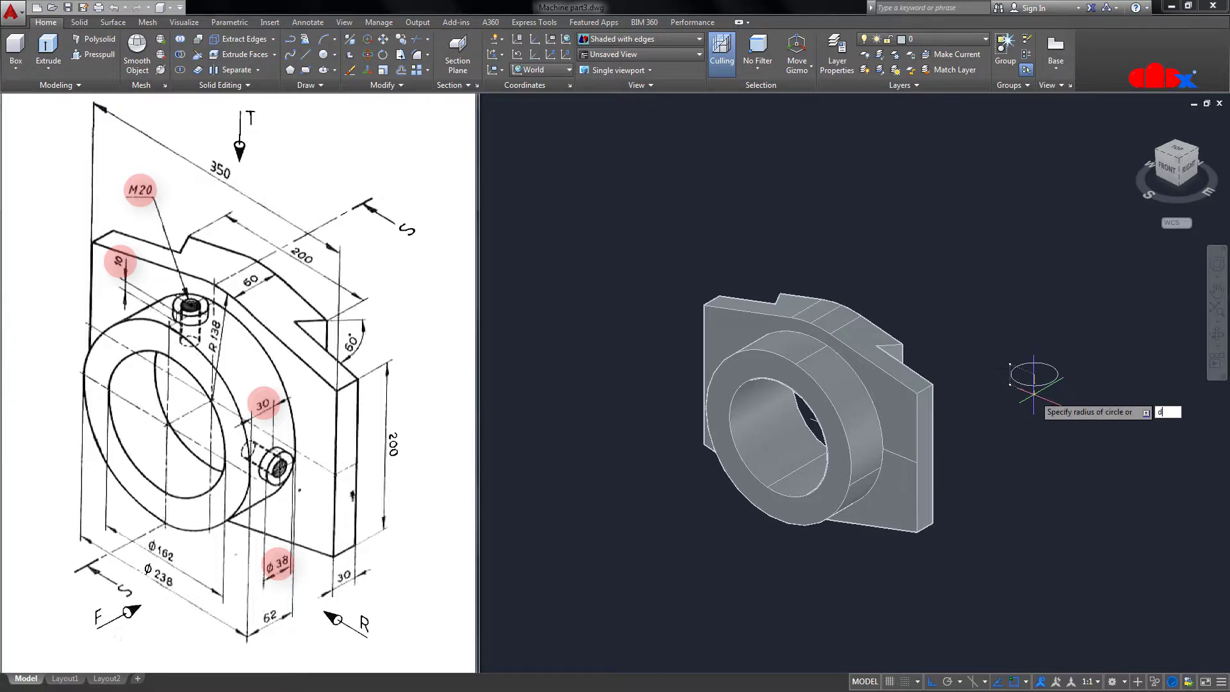
pyautogui.write('3')
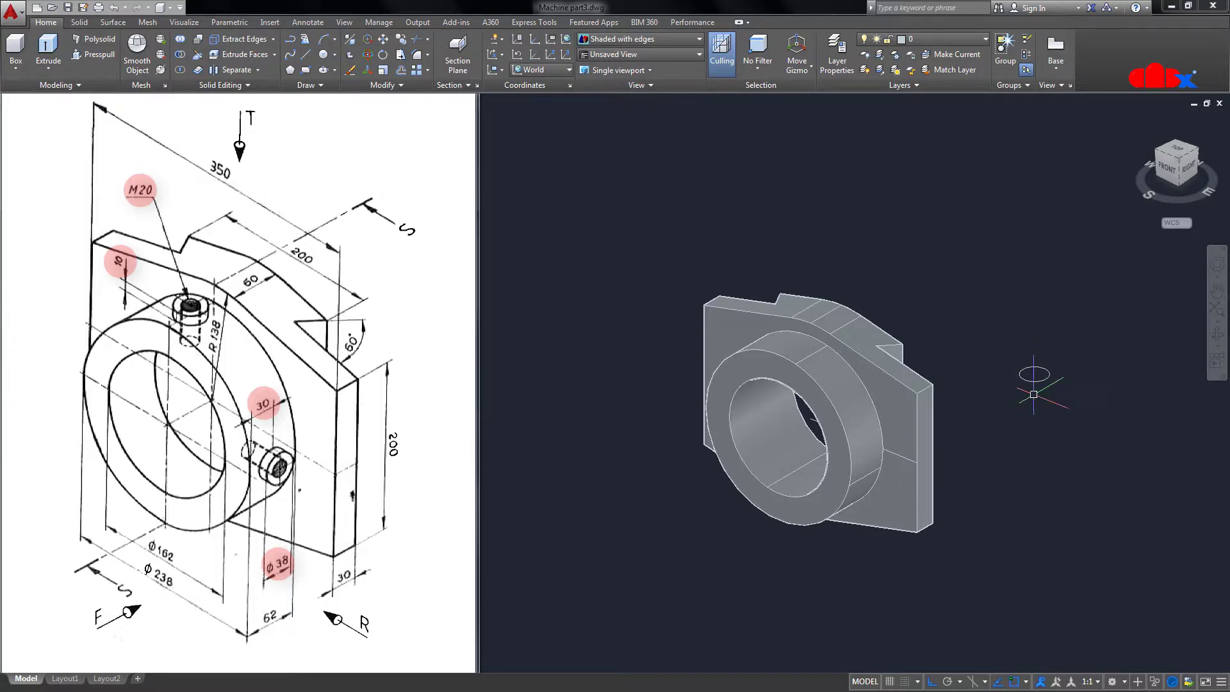
pyautogui.write('pre')
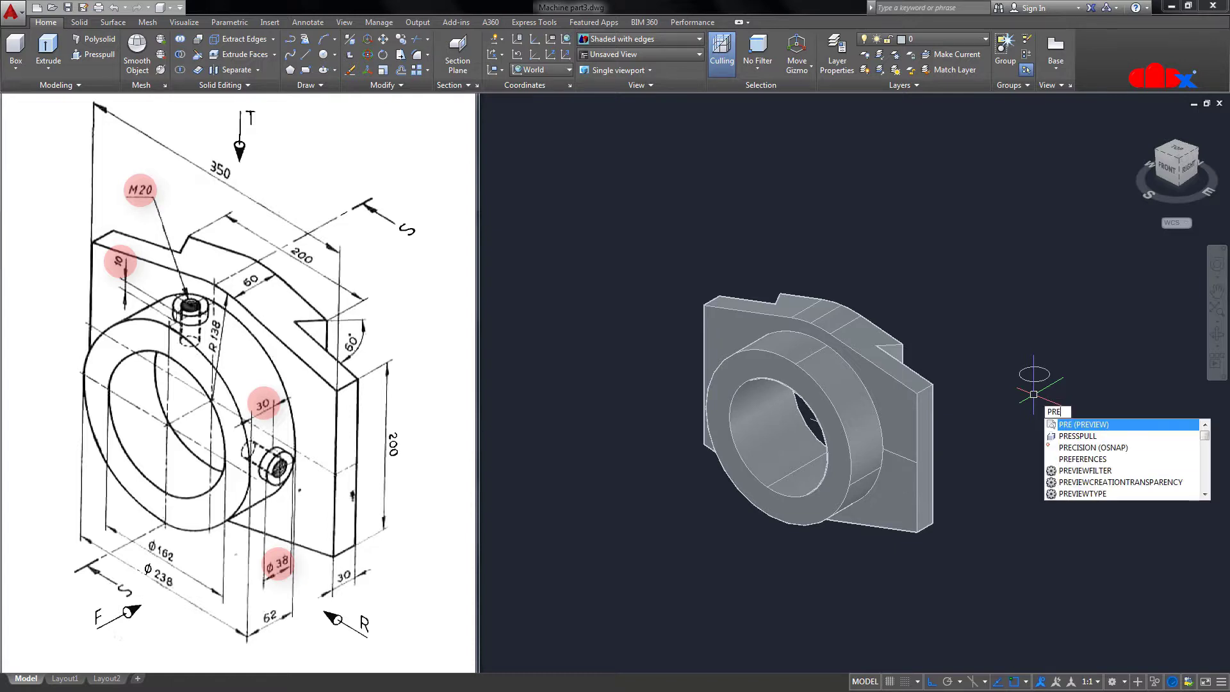
pyautogui.write('ss')
# Press-pull the 38 diameter circle downward by 10 to form a flat disc
pyautogui.press('Return')
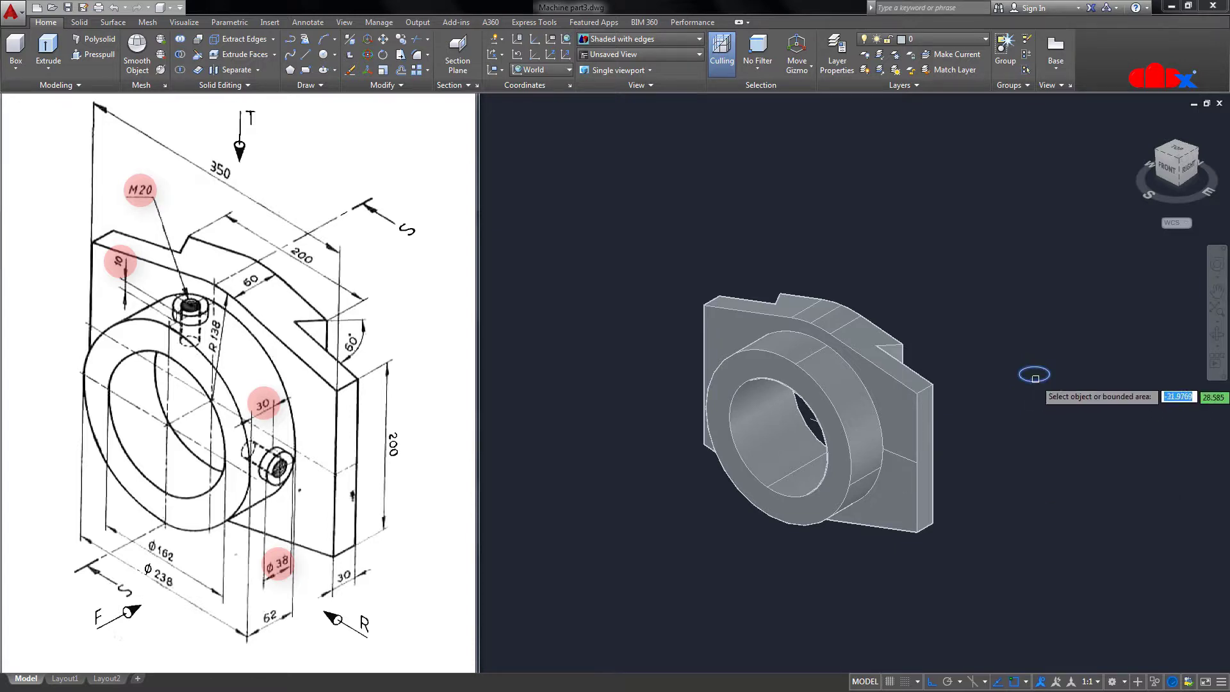
pyautogui.click(1034, 374)
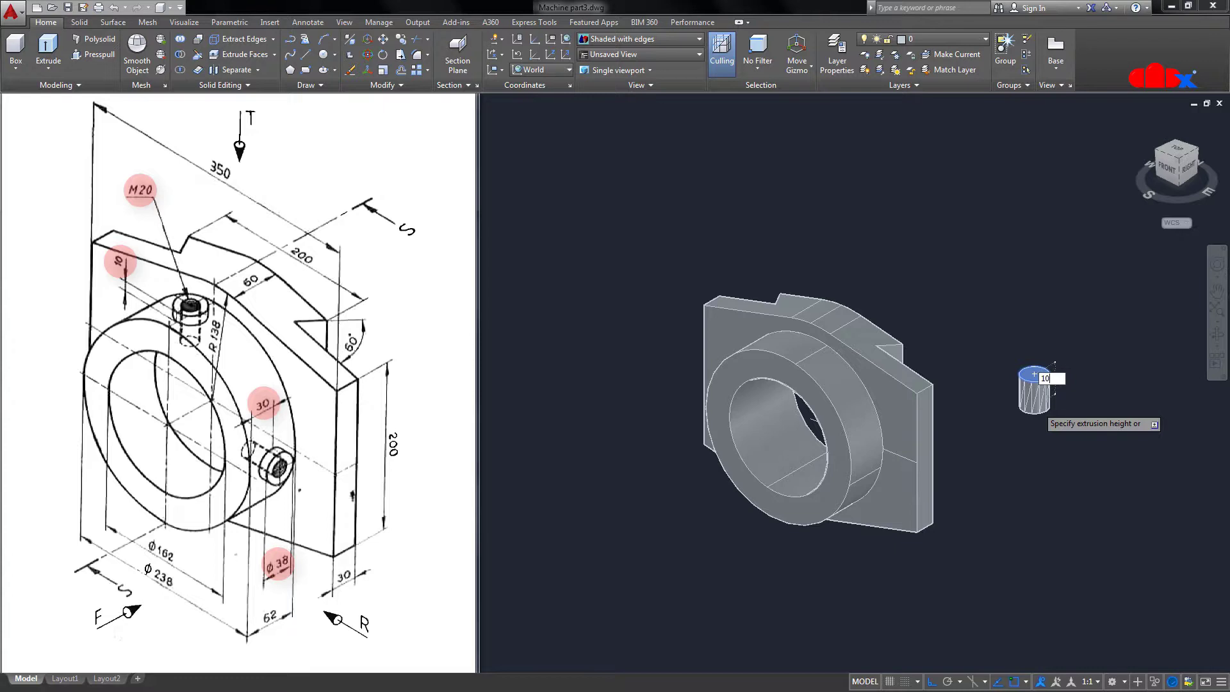
pyautogui.write('10')
pyautogui.press('Return')
pyautogui.scroll(3, 1040, 395)
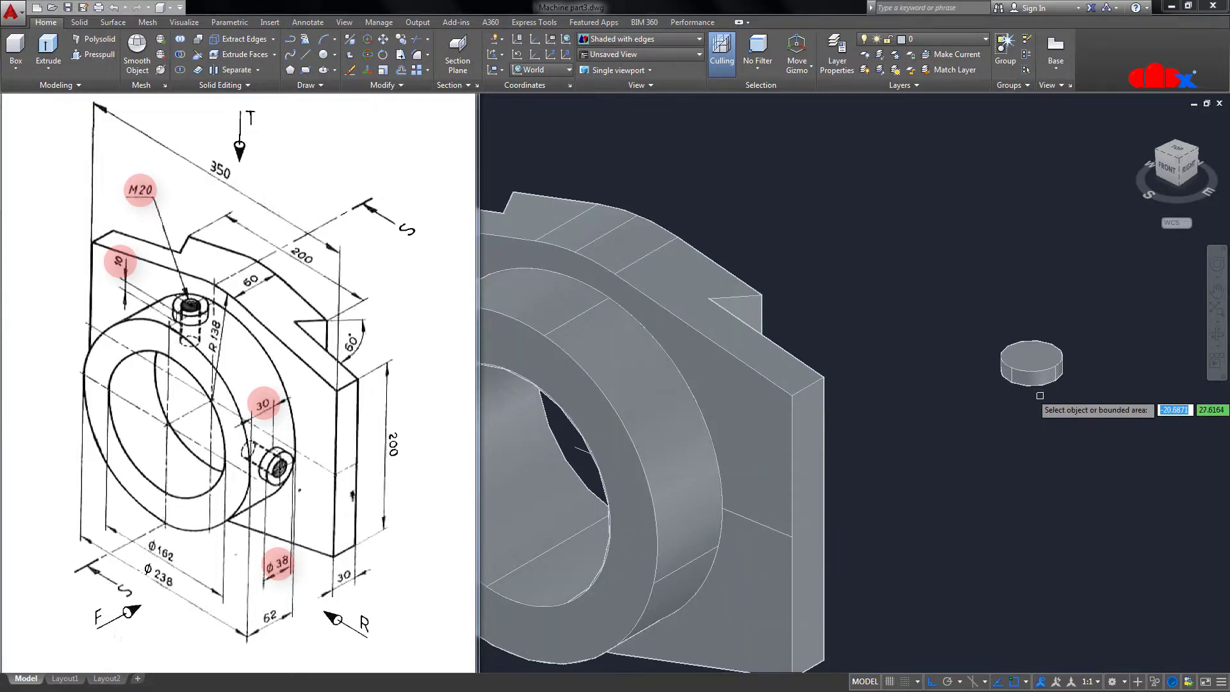
# Draw a circle of diameter 20 centred on the disc's top face
pyautogui.press('Escape')
pyautogui.write('c')
pyautogui.press('Return')
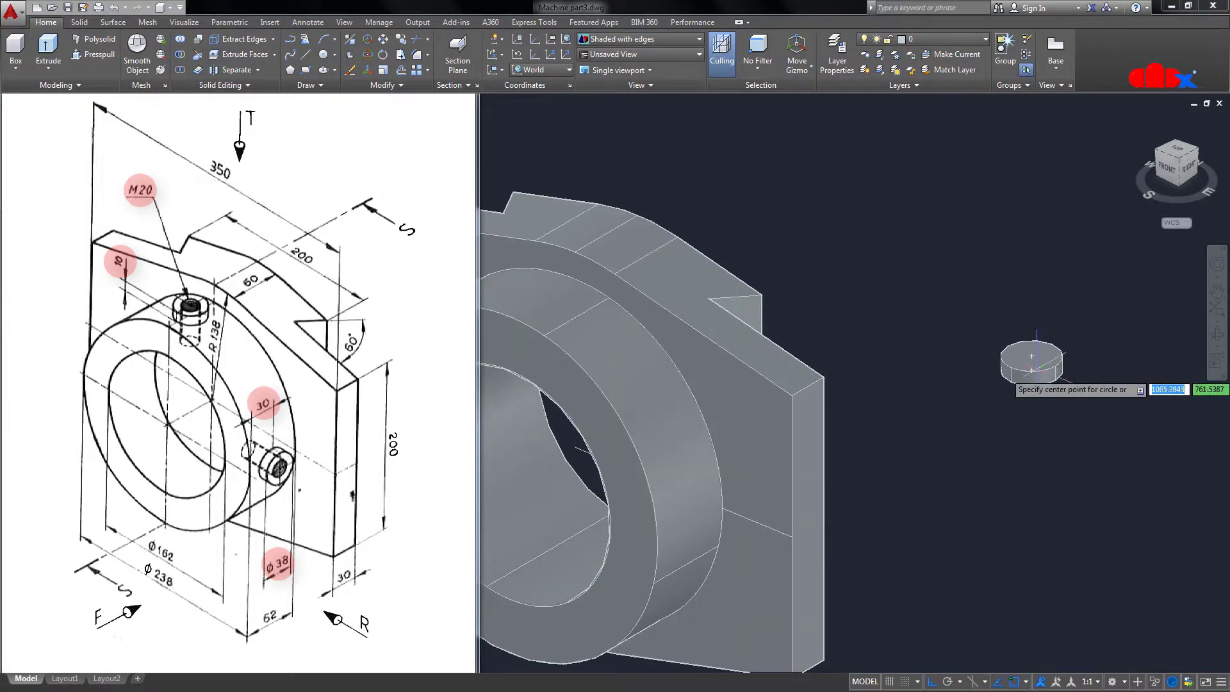
pyautogui.click(1031, 356)
pyautogui.write('d')
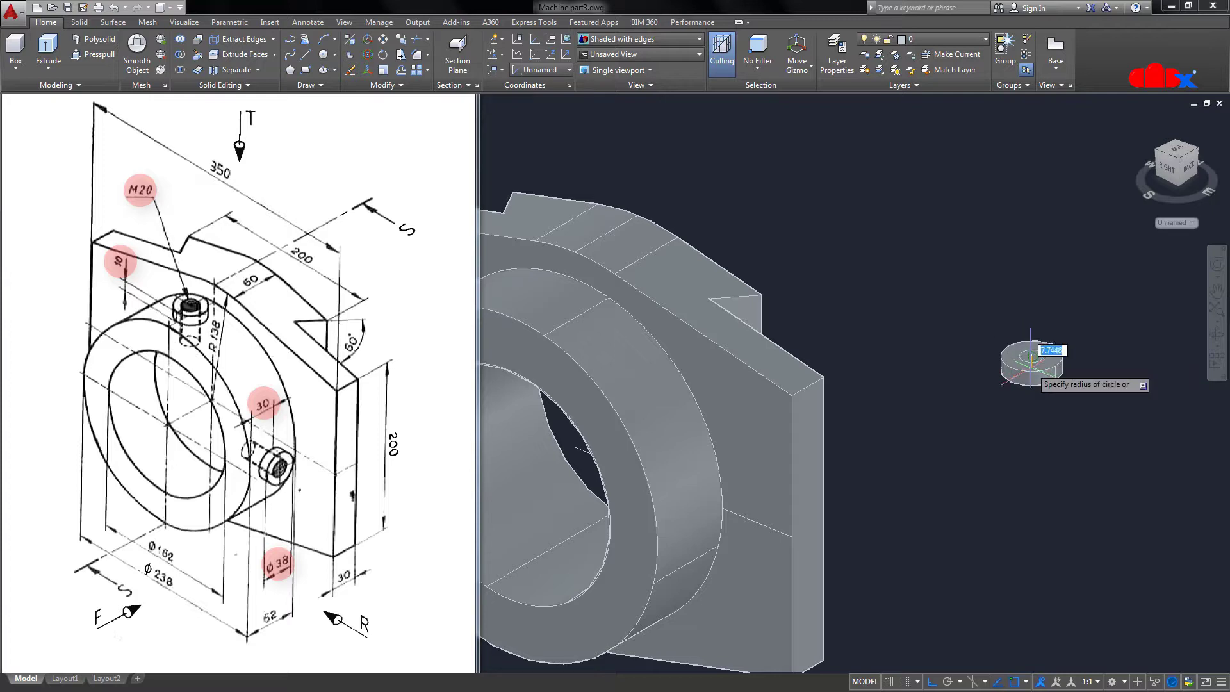
pyautogui.press('Return')
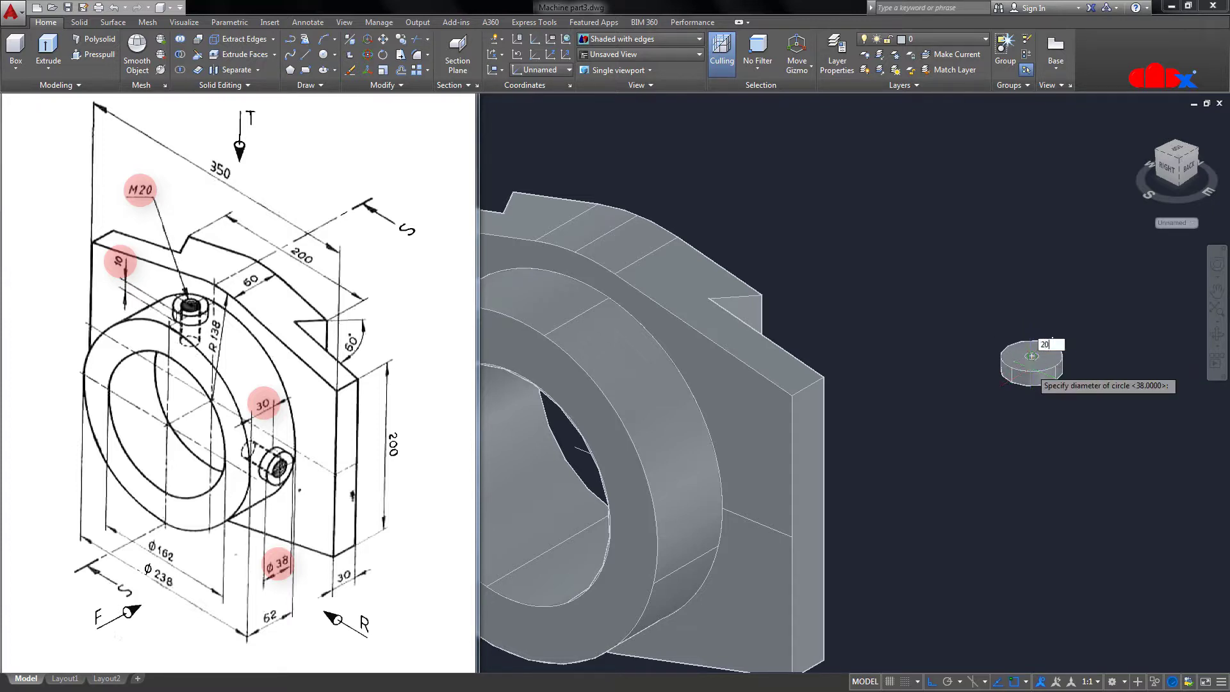
pyautogui.press('Return')
pyautogui.scroll(2, 1030, 367)
pyautogui.moveTo(1048, 455); pyautogui.dragTo(1025, 485, button='middle')
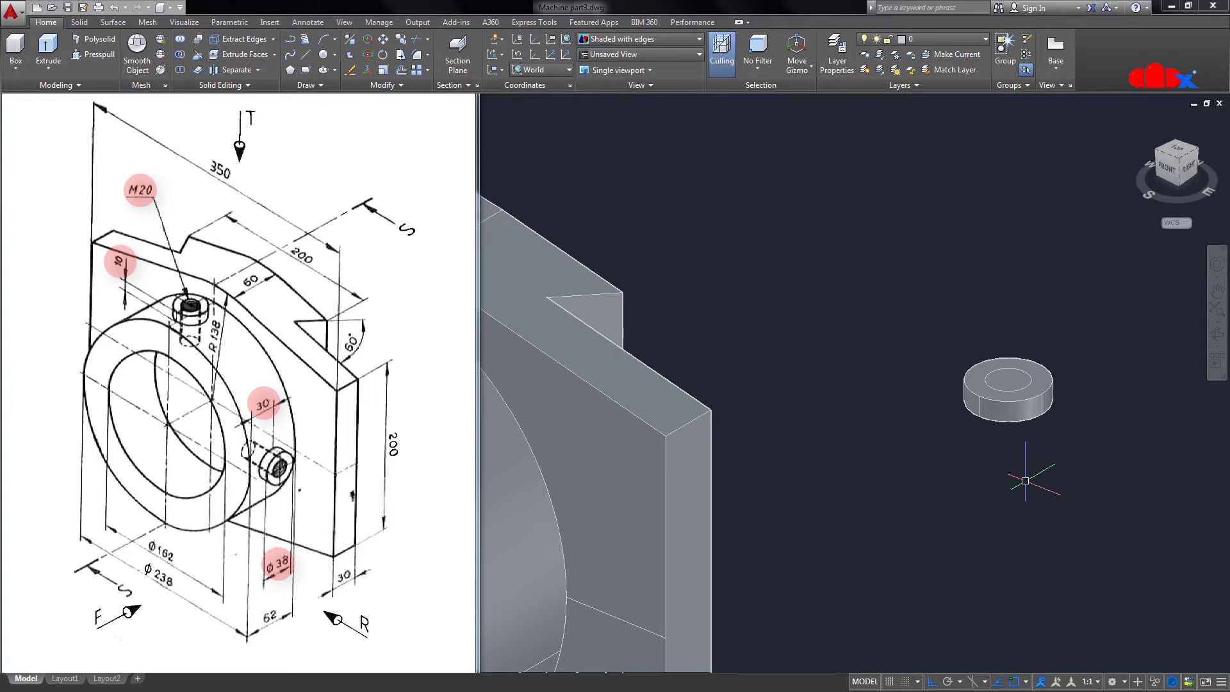
# Press-pull the 20 diameter circle downward by 50 through the disc to form a pin
pyautogui.write('presspull')
pyautogui.press('Return')
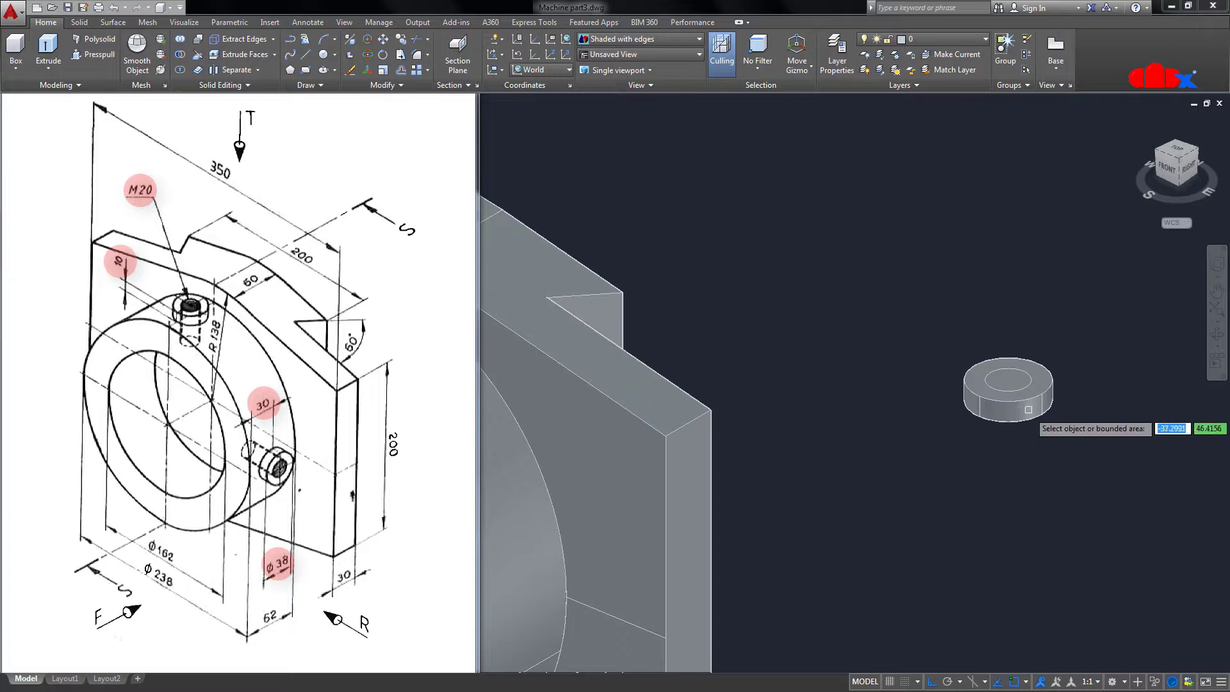
pyautogui.click(1026, 383)
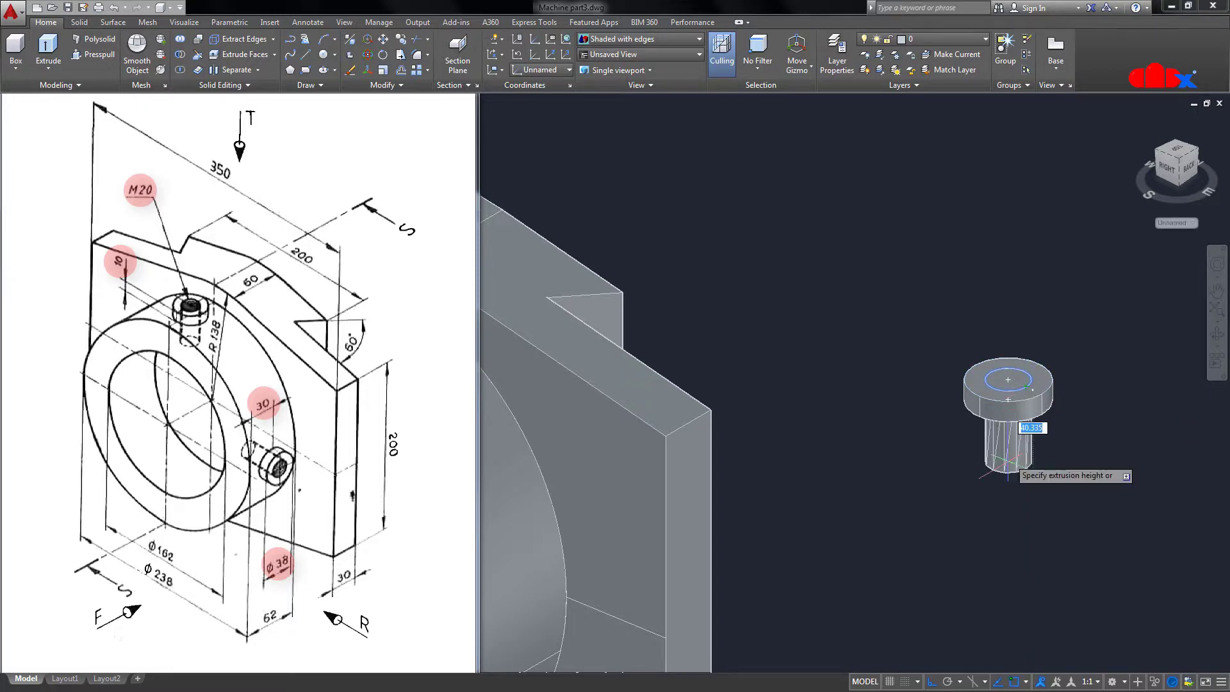
pyautogui.write('50')
pyautogui.press('Return')
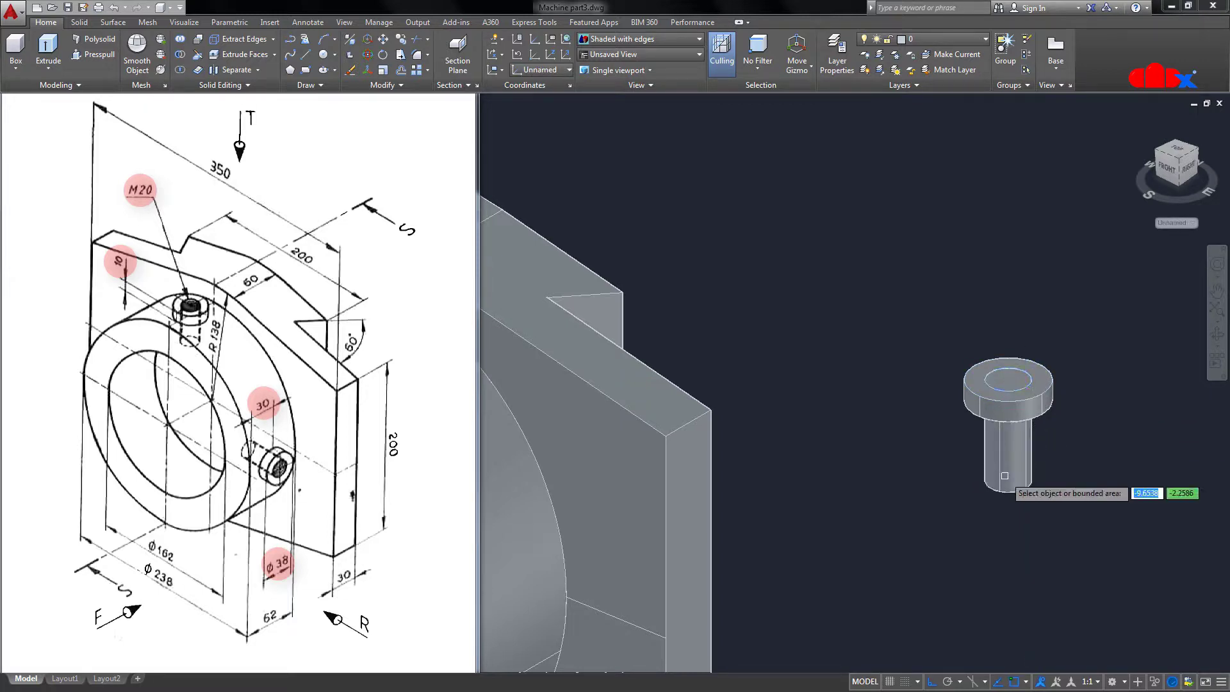
pyautogui.press('Return')
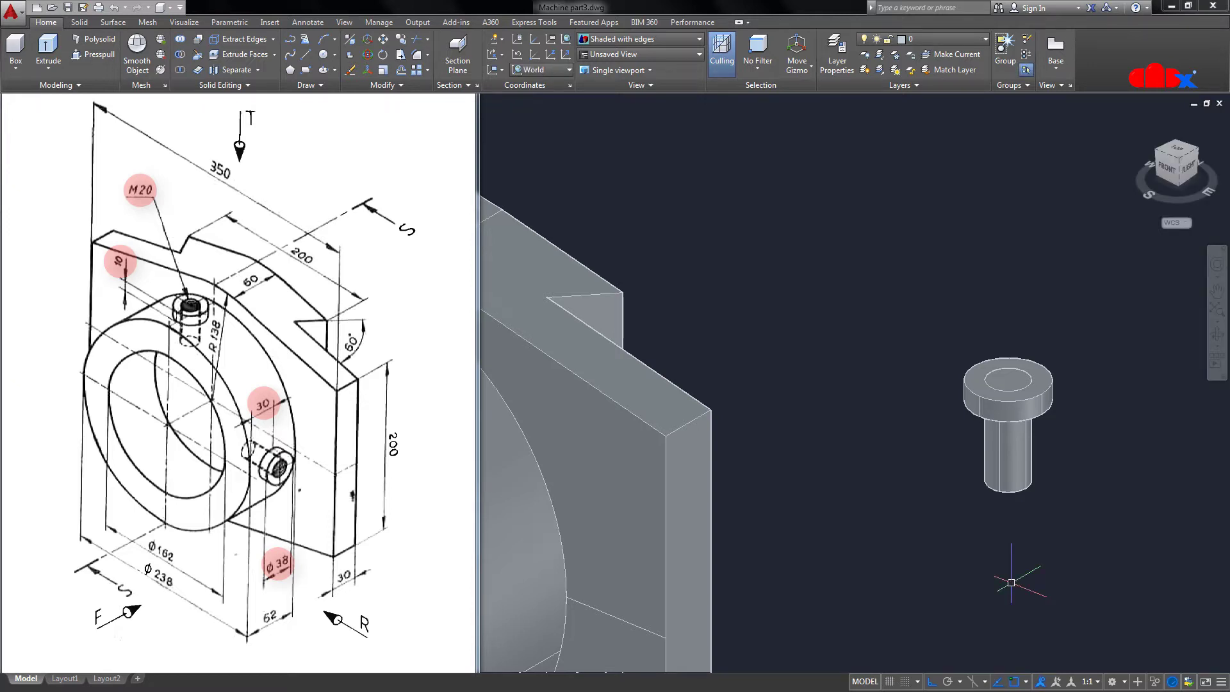
# Union the disc and the pin into one solid and erase the leftover 20 diameter circle on top
pyautogui.write('unt')
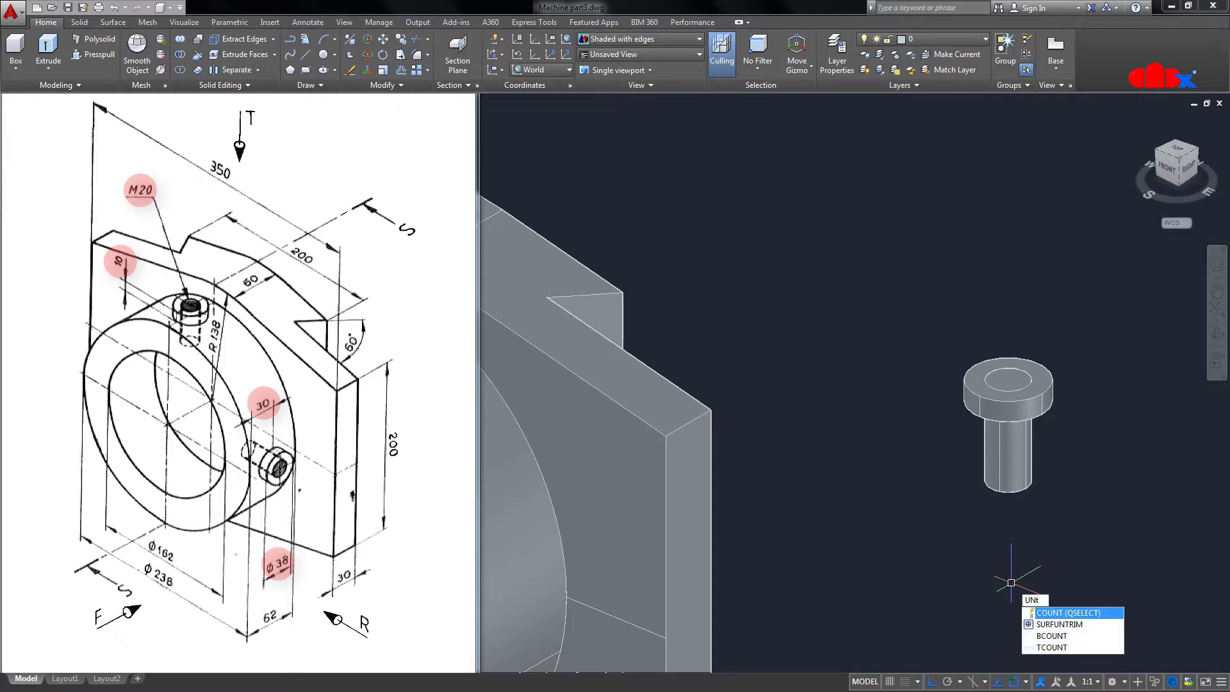
pyautogui.write('on')
pyautogui.press('Return')
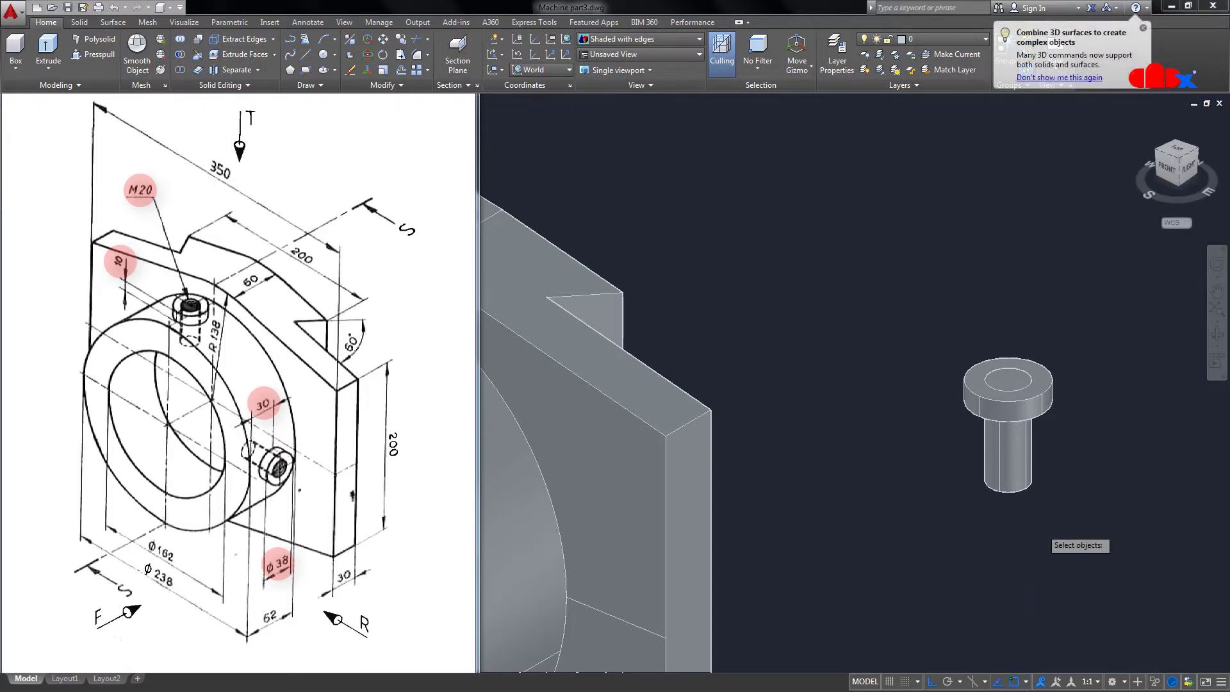
pyautogui.click(979, 383)
pyautogui.press('Return')
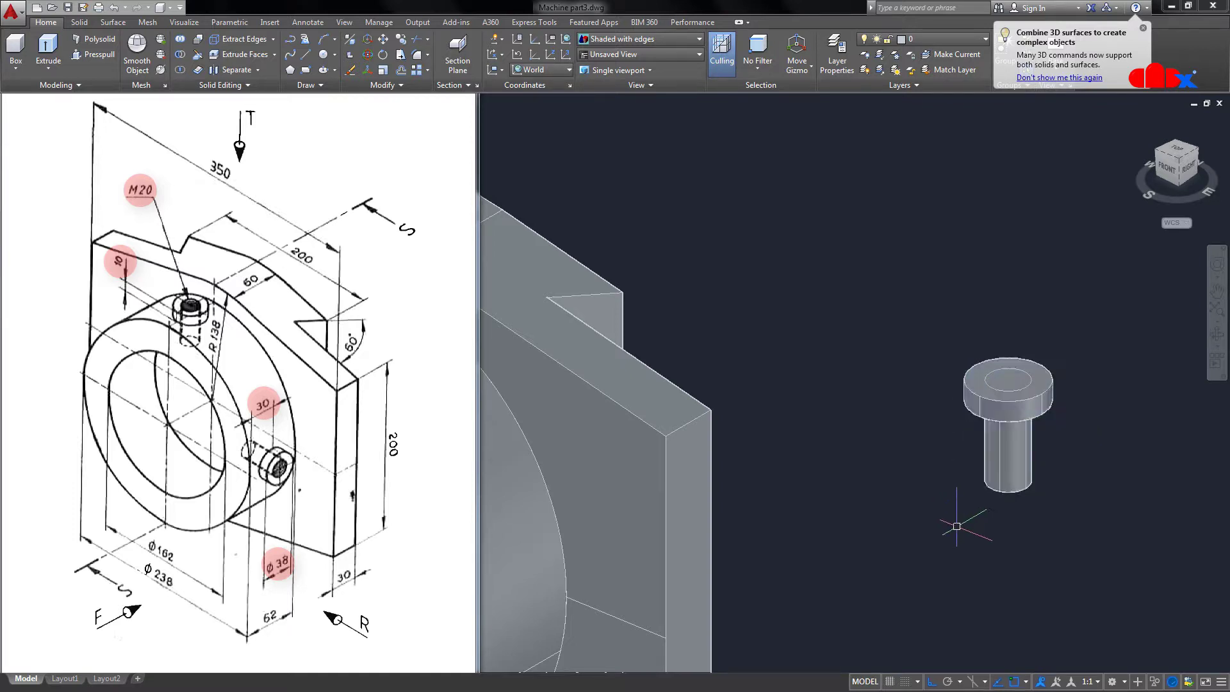
pyautogui.click(929, 303)
pyautogui.click(1073, 435)
# Move the flanged pin solid from its disc's top centre to the upper quadrant of the ring's front edge
pyautogui.scroll(-2, 915, 503)
pyautogui.moveTo(914, 503); pyautogui.dragTo(1056, 442, button='middle')
pyautogui.write('m')
pyautogui.press('Return')
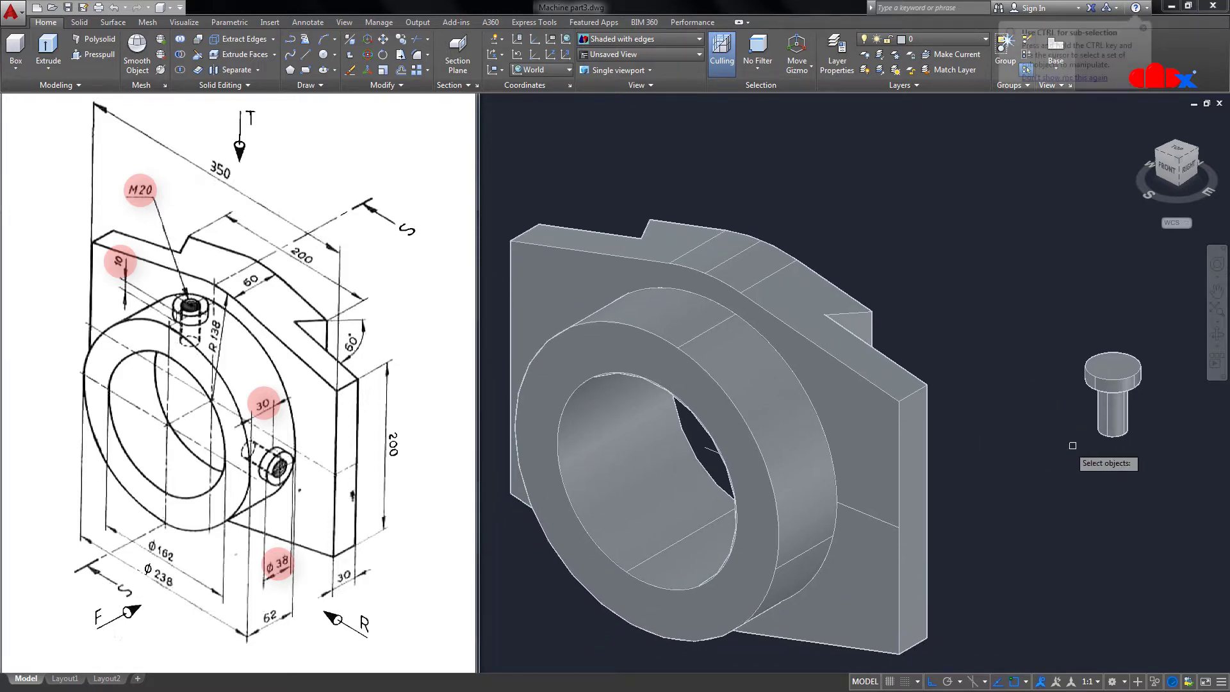
pyautogui.click(1118, 424)
pyautogui.press('Return')
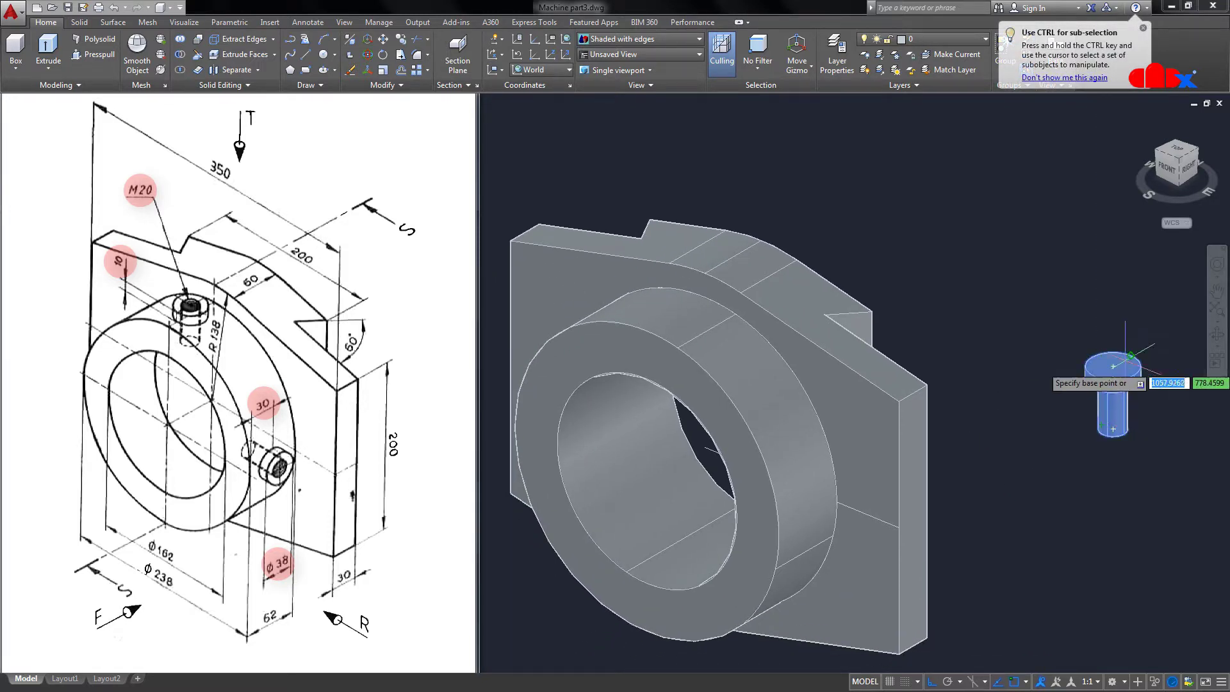
pyautogui.click(1113, 379)
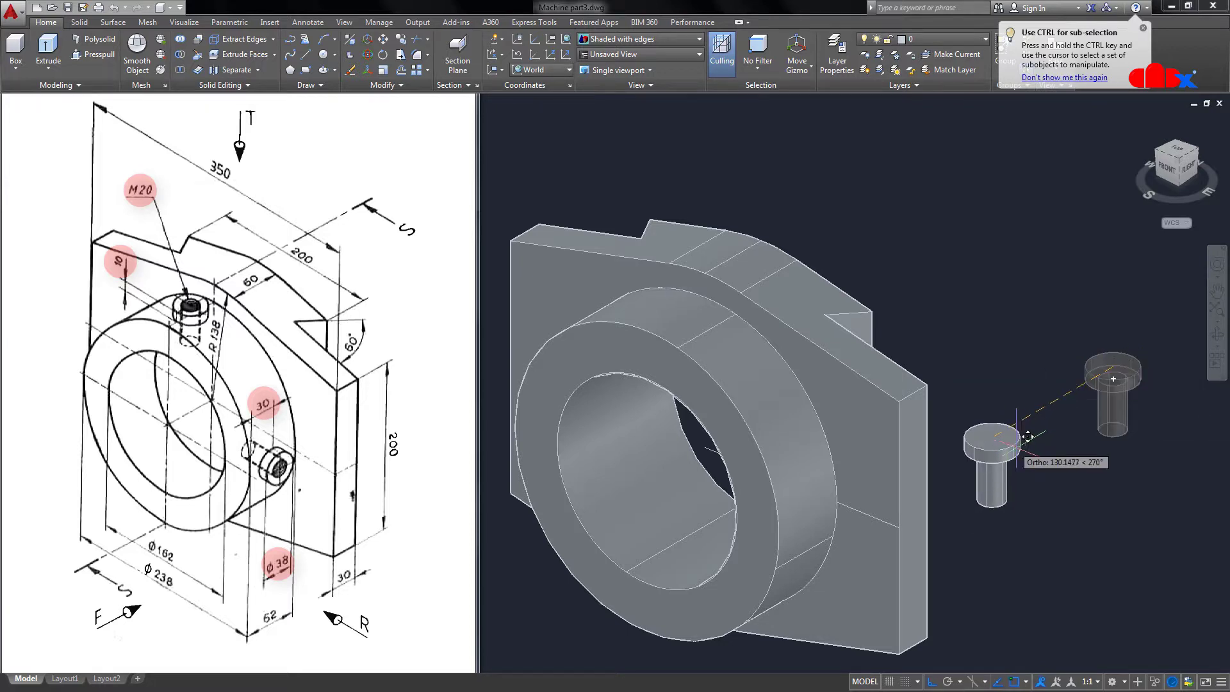
pyautogui.moveTo(993, 439); pyautogui.dragTo(1024, 442, button='middle')
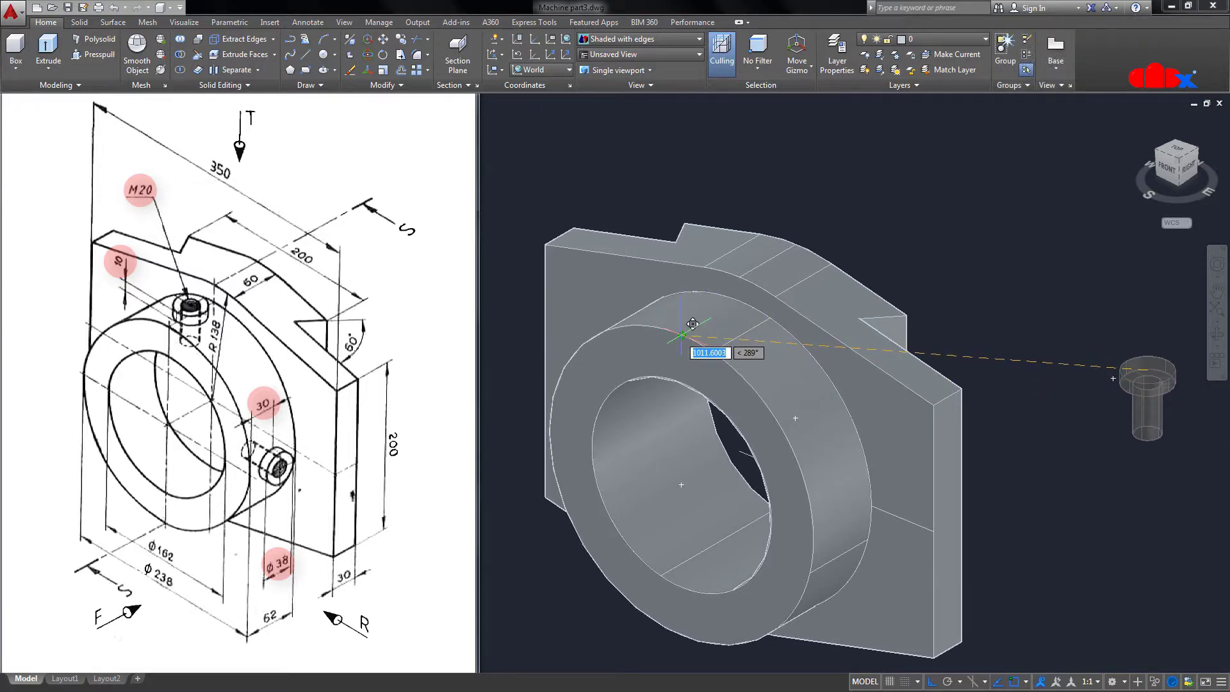
pyautogui.click(681, 335)
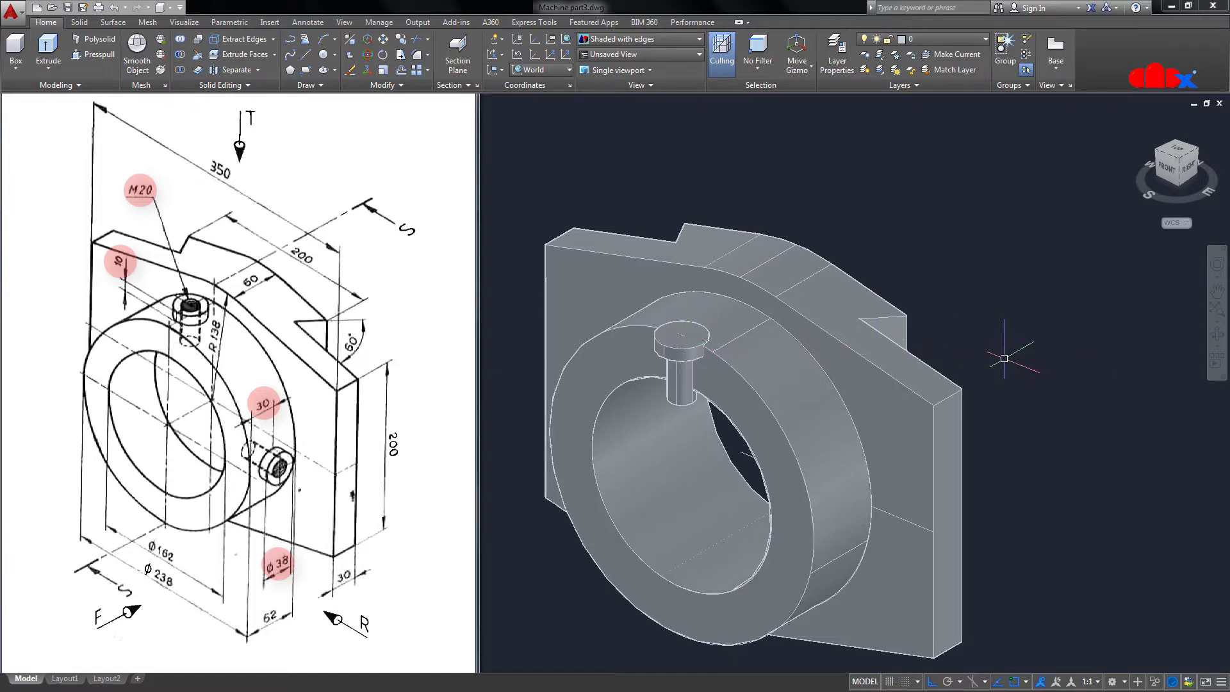
# Move the pin solid back 30 from the ring's front face, along the ring's depth
pyautogui.press('Return')
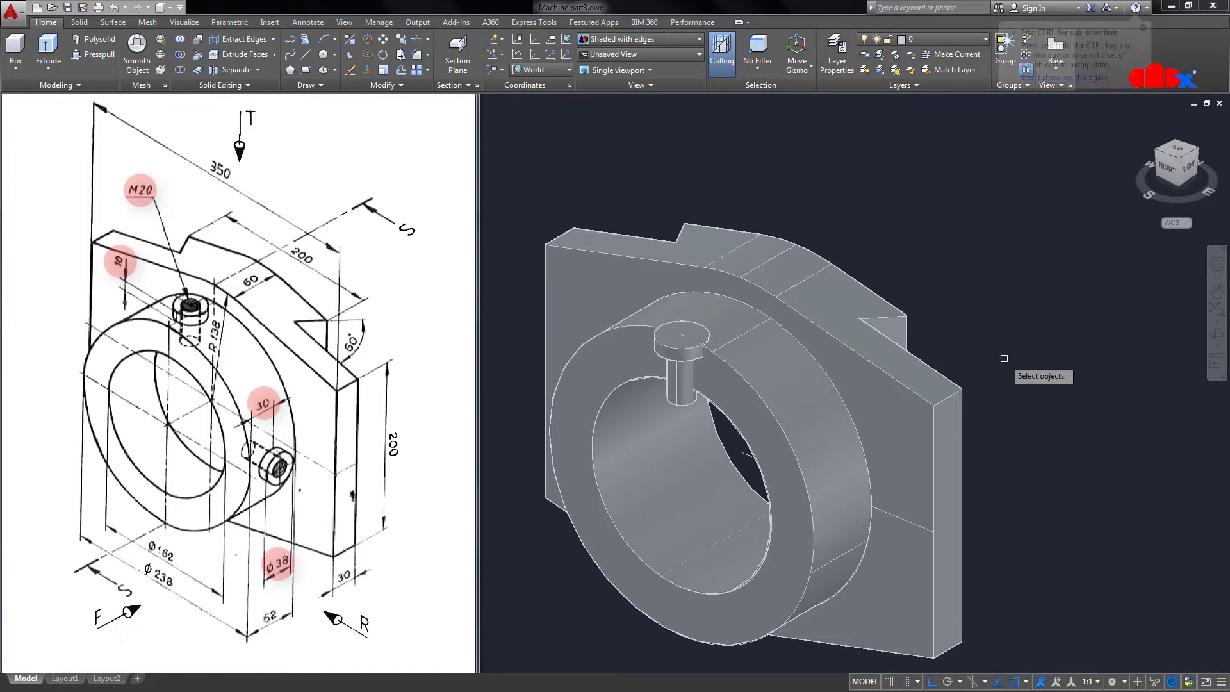
pyautogui.click(693, 346)
pyautogui.press('Return')
pyautogui.click(959, 346)
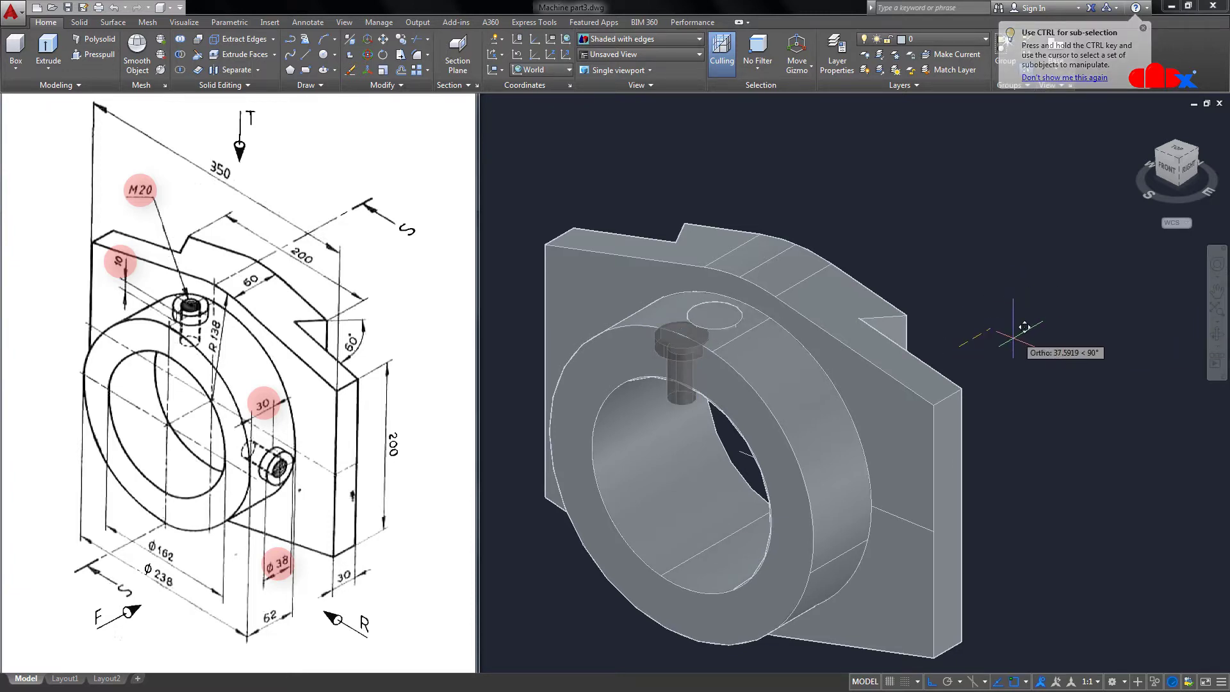
pyautogui.write('30')
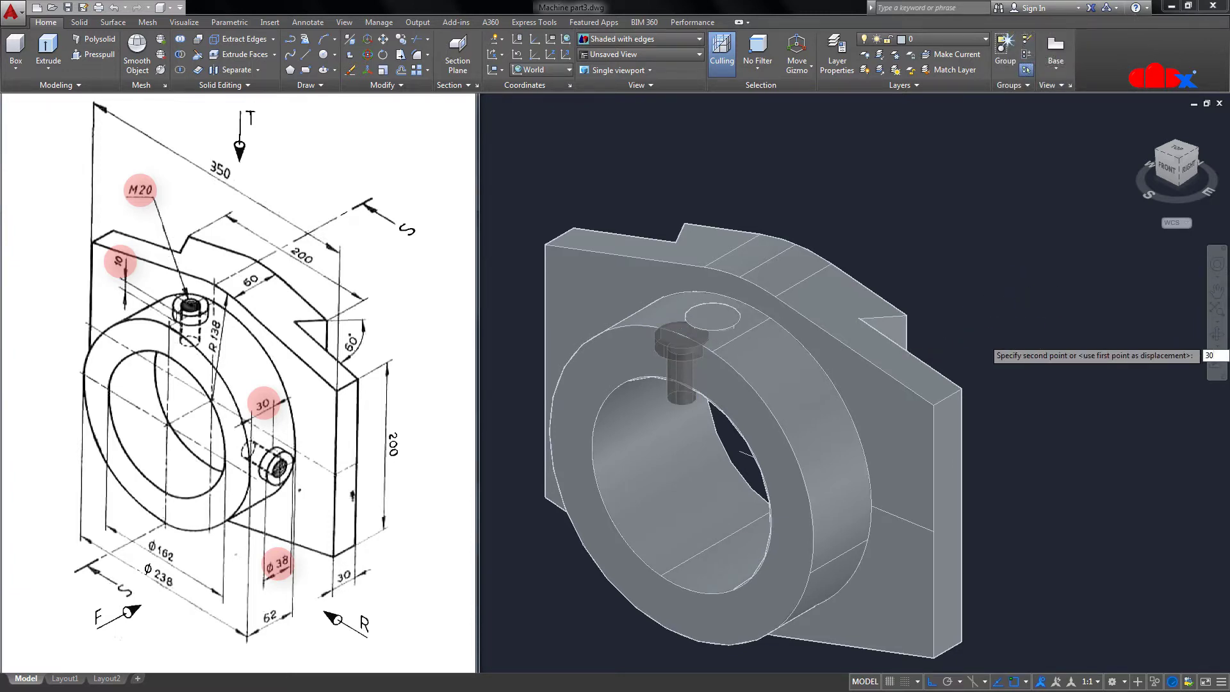
pyautogui.press('Return')
# Subtract the pin solid from the machine part to cut the stepped hole in the top of the ring
pyautogui.write('uni')
pyautogui.press('Return')
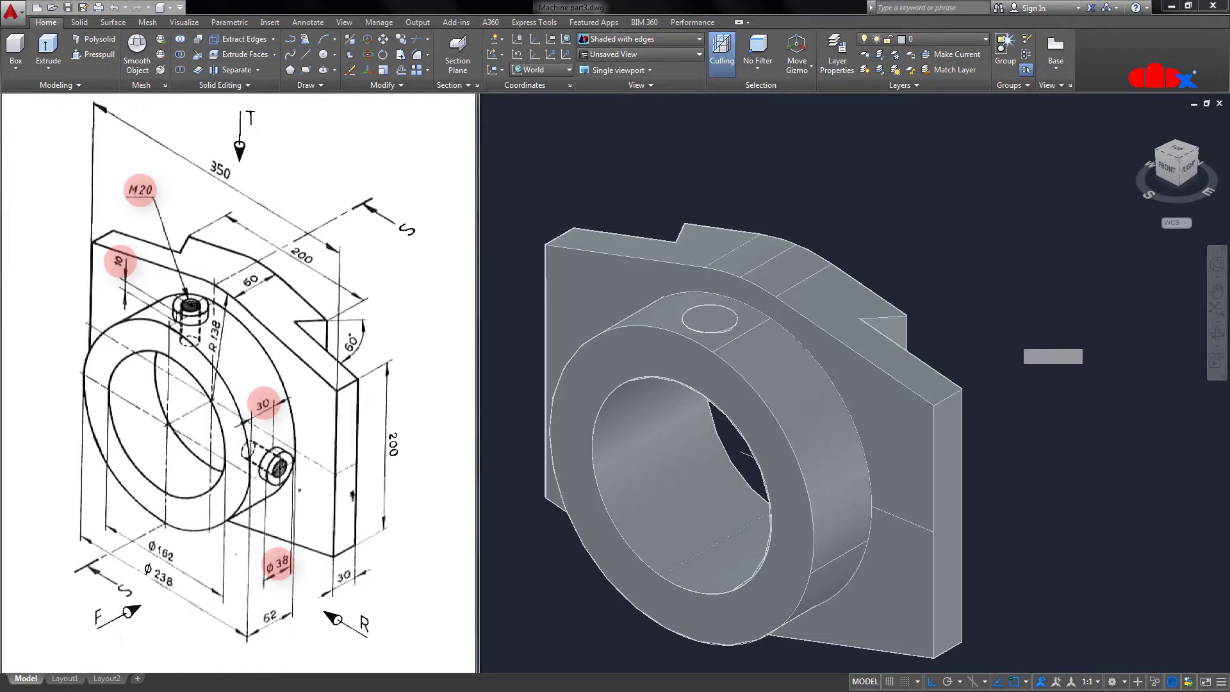
pyautogui.click(805, 360)
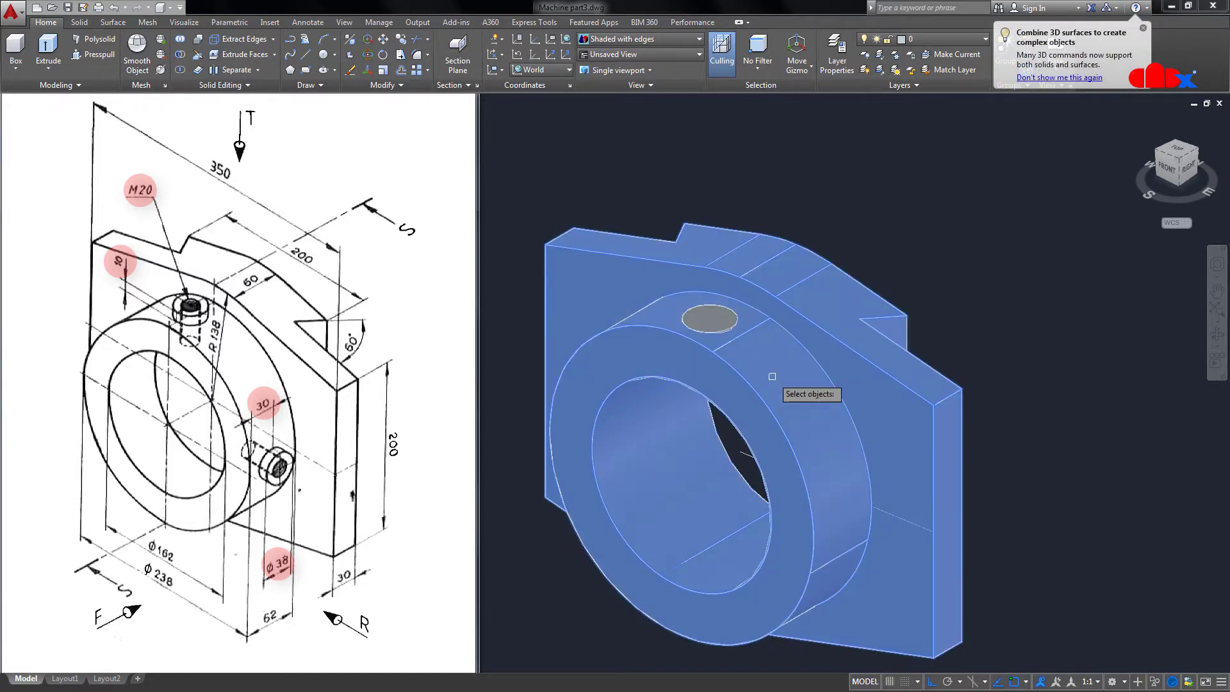
pyautogui.click(717, 316)
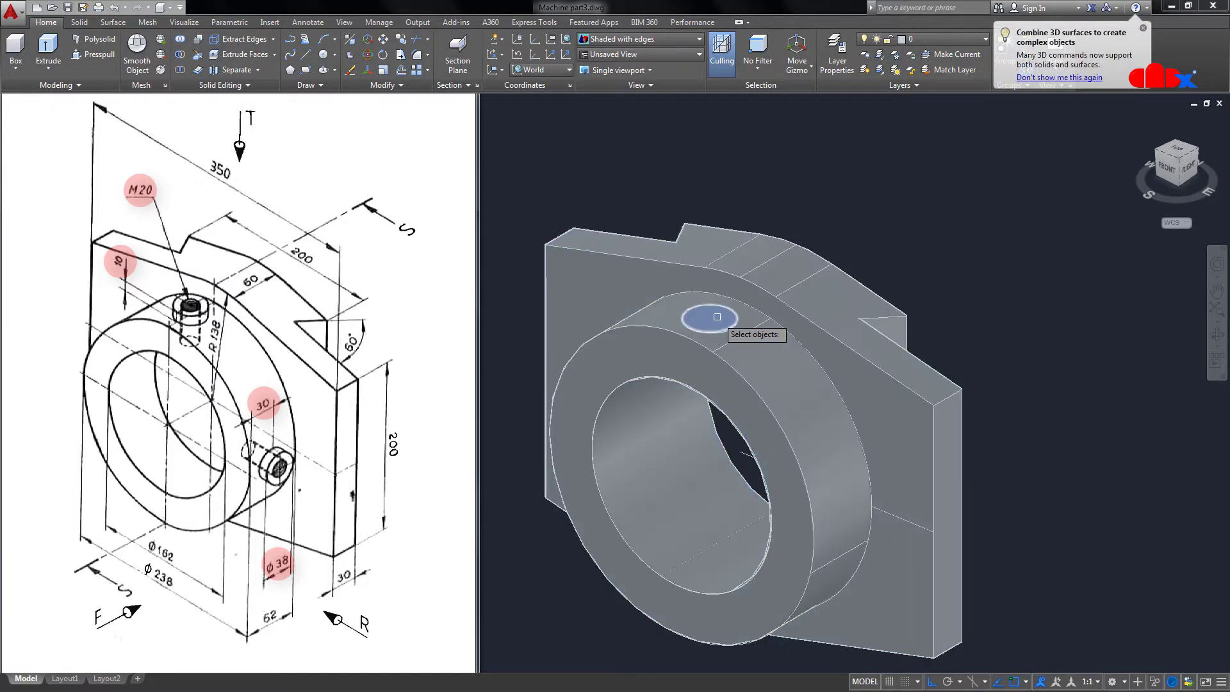
pyautogui.press('Return')
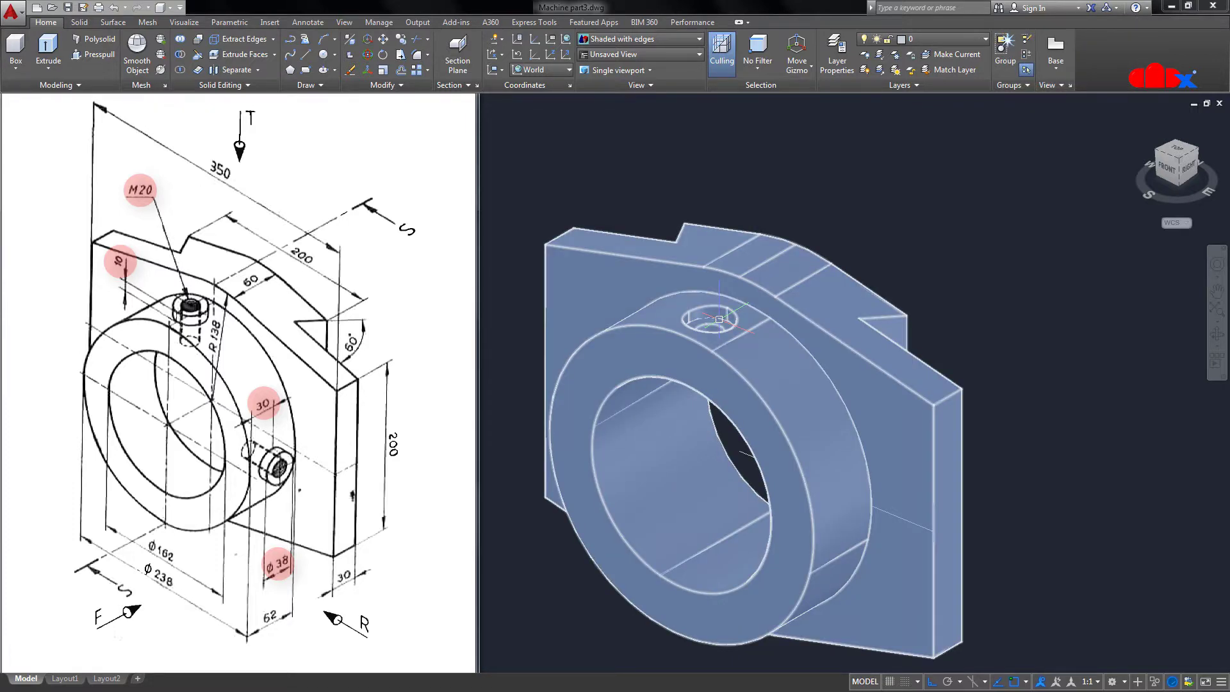
pyautogui.keyDown('shift'); pyautogui.moveTo(721, 320); pyautogui.dragTo(734, 348, button='middle'); pyautogui.keyUp('shift')
pyautogui.moveTo(975, 374); pyautogui.dragTo(993, 328, button='middle')
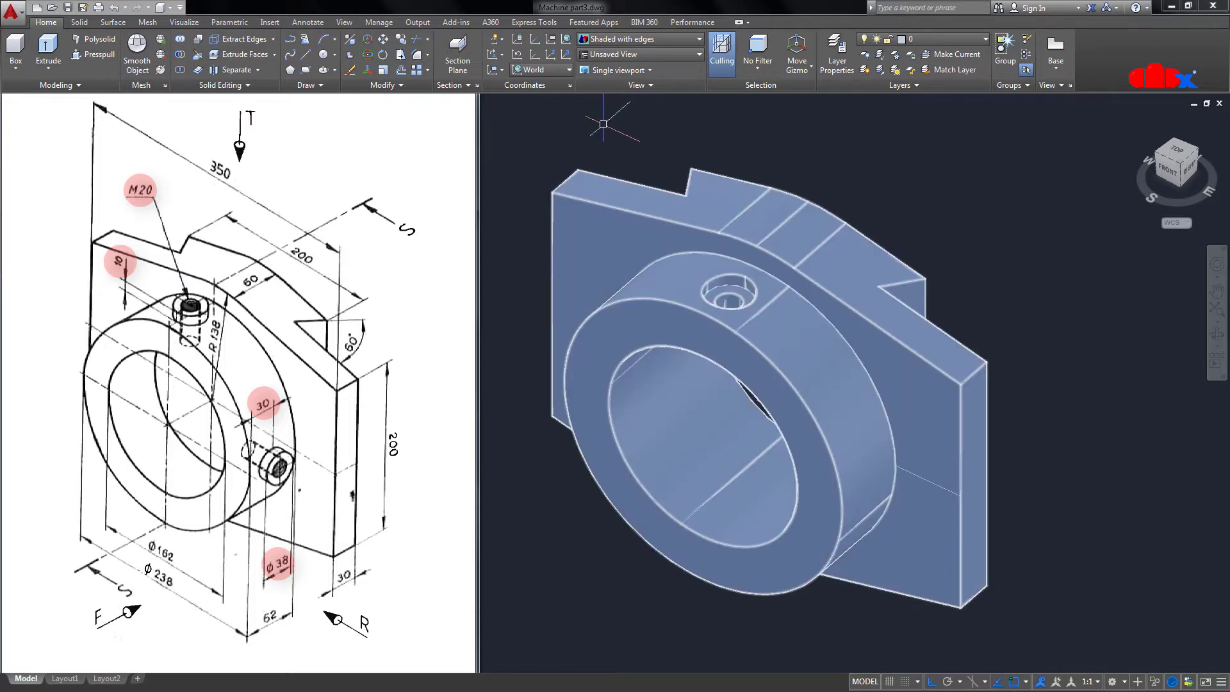
# Switch the coordinate system to Right and draw a circle of diameter 38 in the empty space beside the part
pyautogui.click(540, 69)
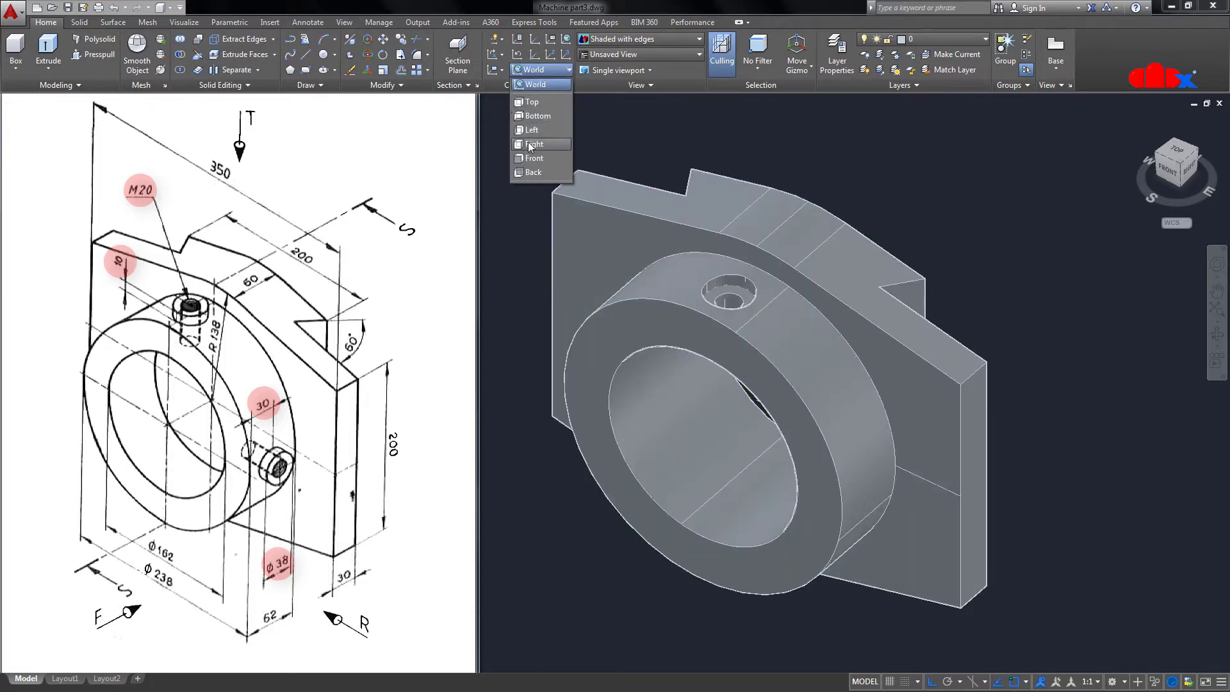
pyautogui.click(531, 144)
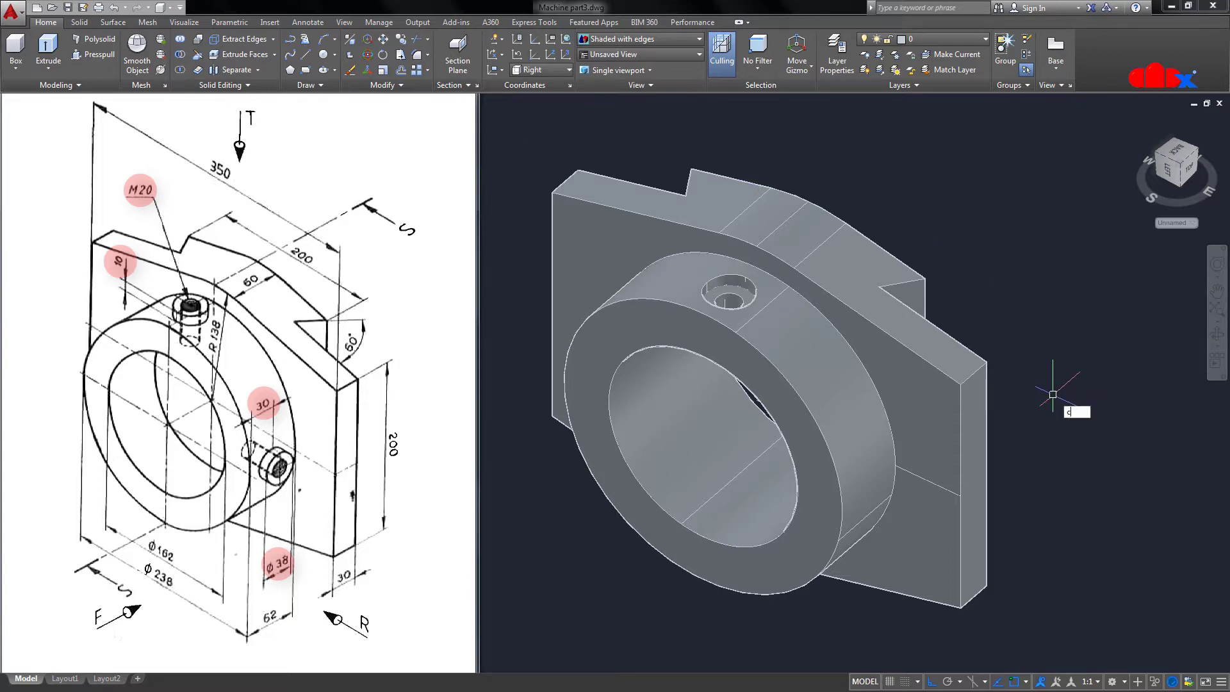
pyautogui.write('c')
pyautogui.press('Return')
pyautogui.click(1087, 341)
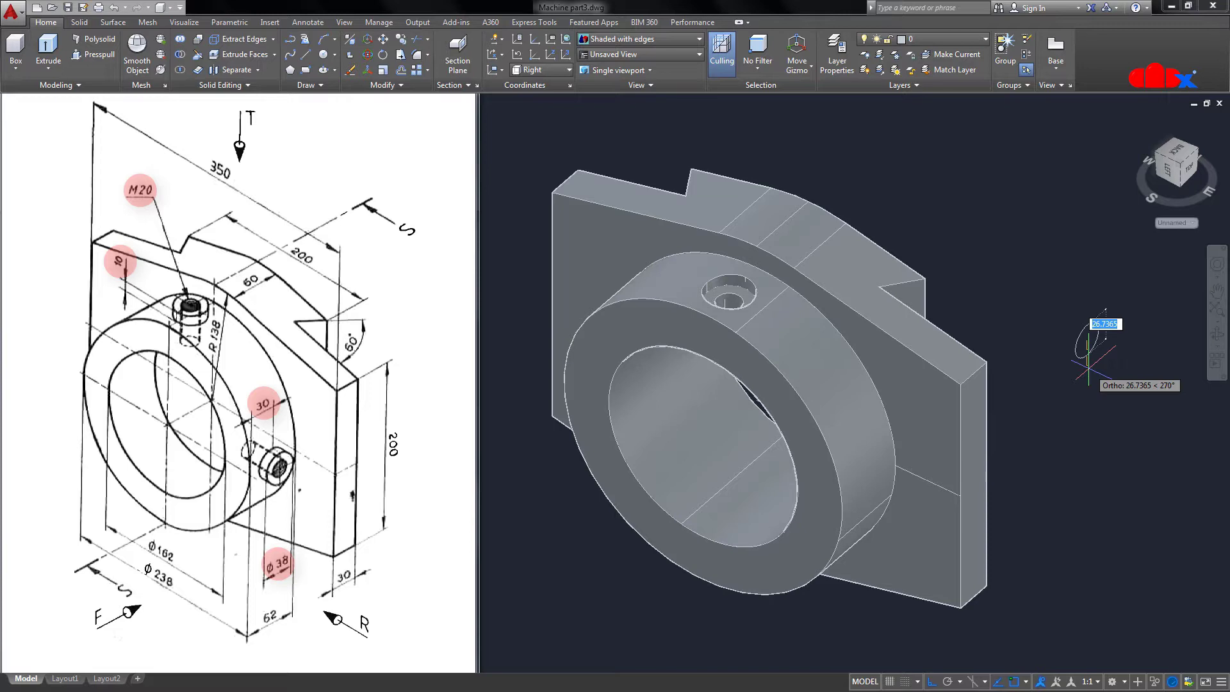
pyautogui.write('3')
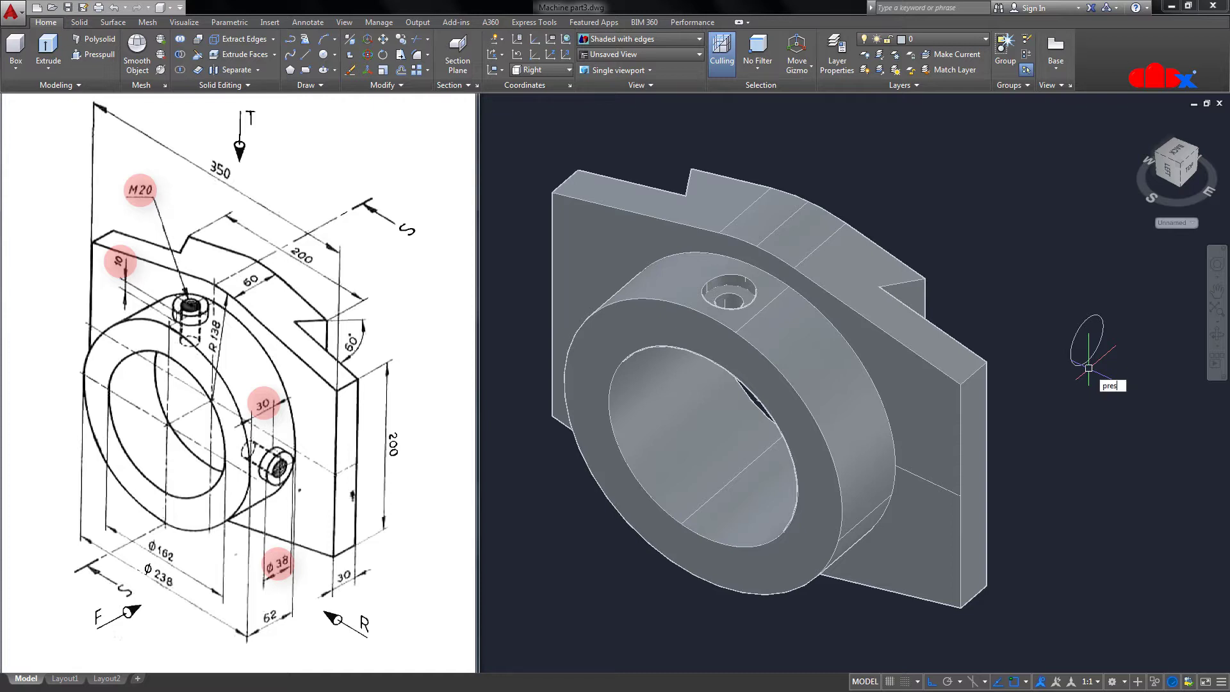
# Press-pull the 38 diameter circle by 10 to form an upright disc
pyautogui.press('Return')
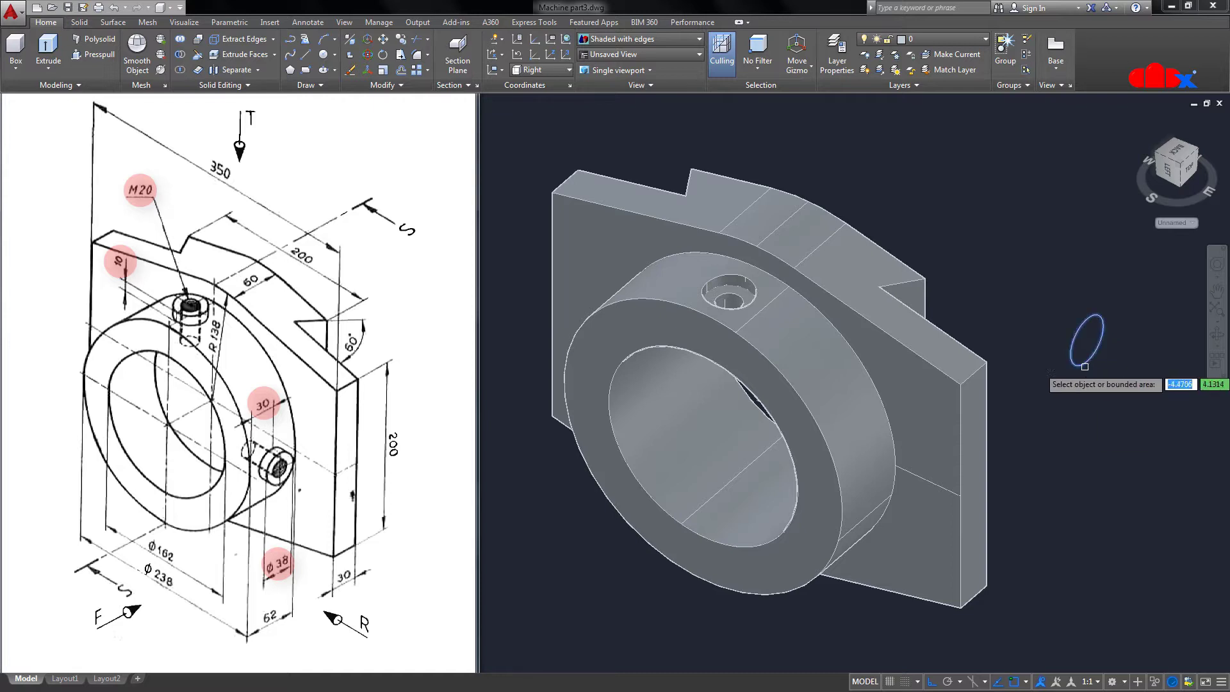
pyautogui.click(1086, 343)
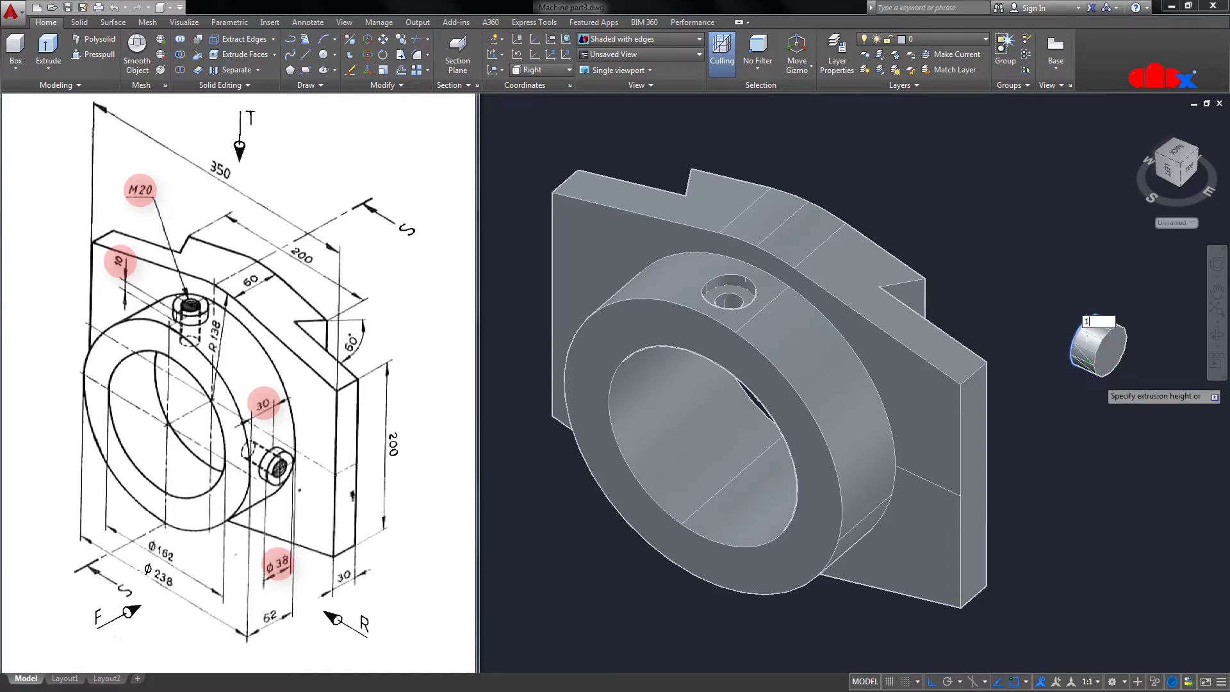
pyautogui.press('Return')
# Draw a circle of diameter 20 centred on the upright disc's outer face
pyautogui.press('Return')
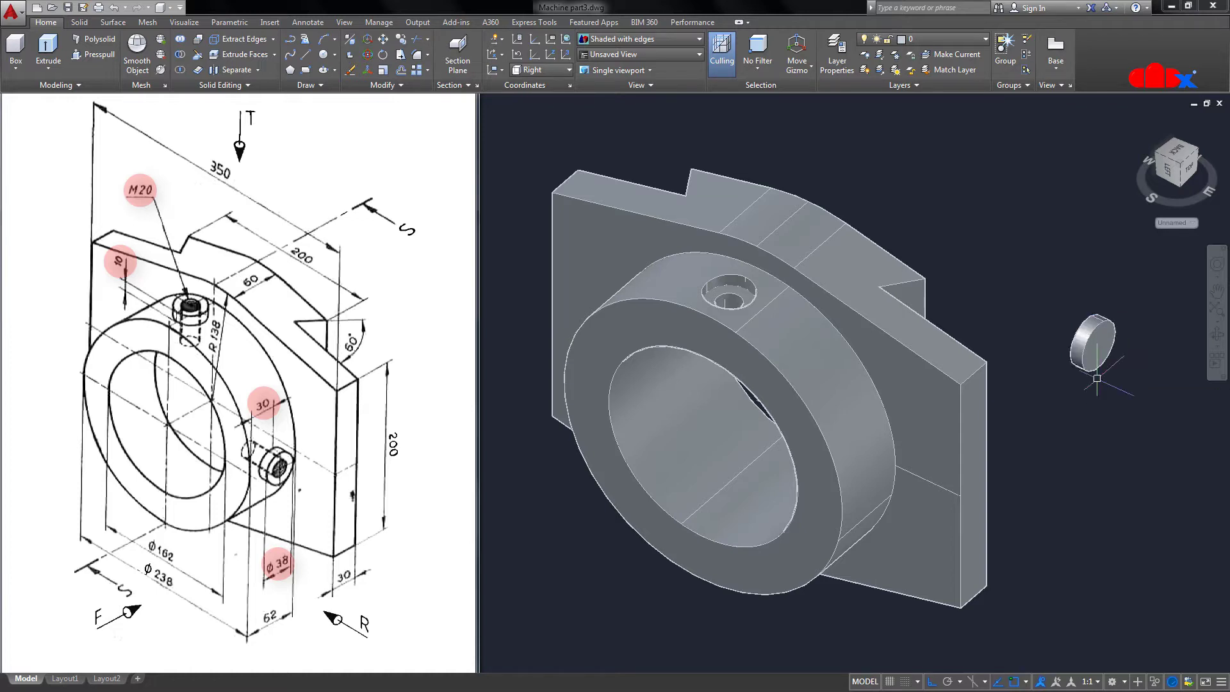
pyautogui.write('c')
pyautogui.press('Return')
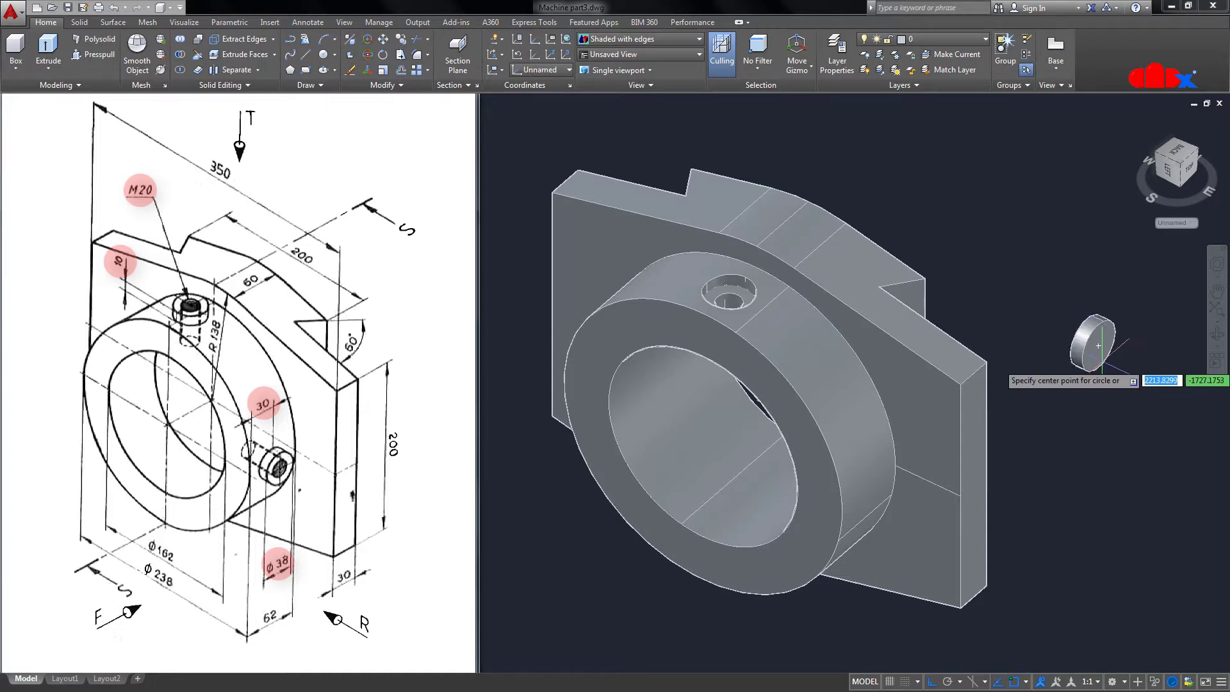
pyautogui.click(1099, 346)
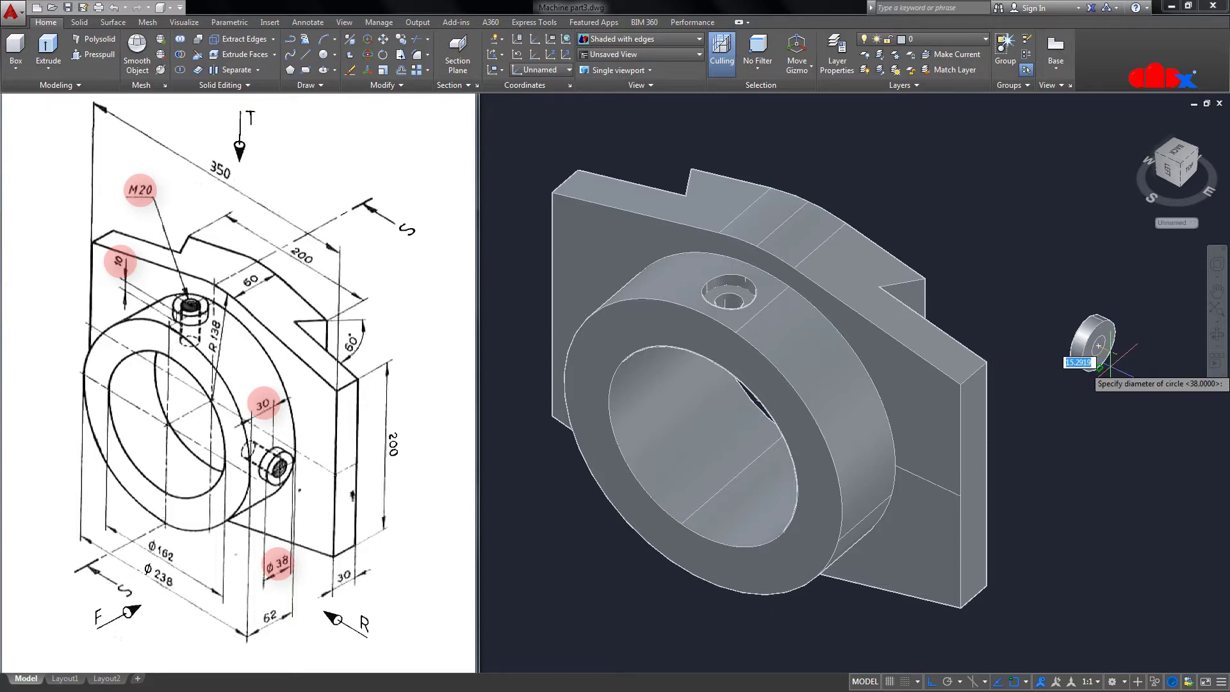
pyautogui.write('20')
pyautogui.press('Return')
# Extrude the 20 diameter circle by 50 back through the upright disc to form a horizontal pin
pyautogui.write('e')
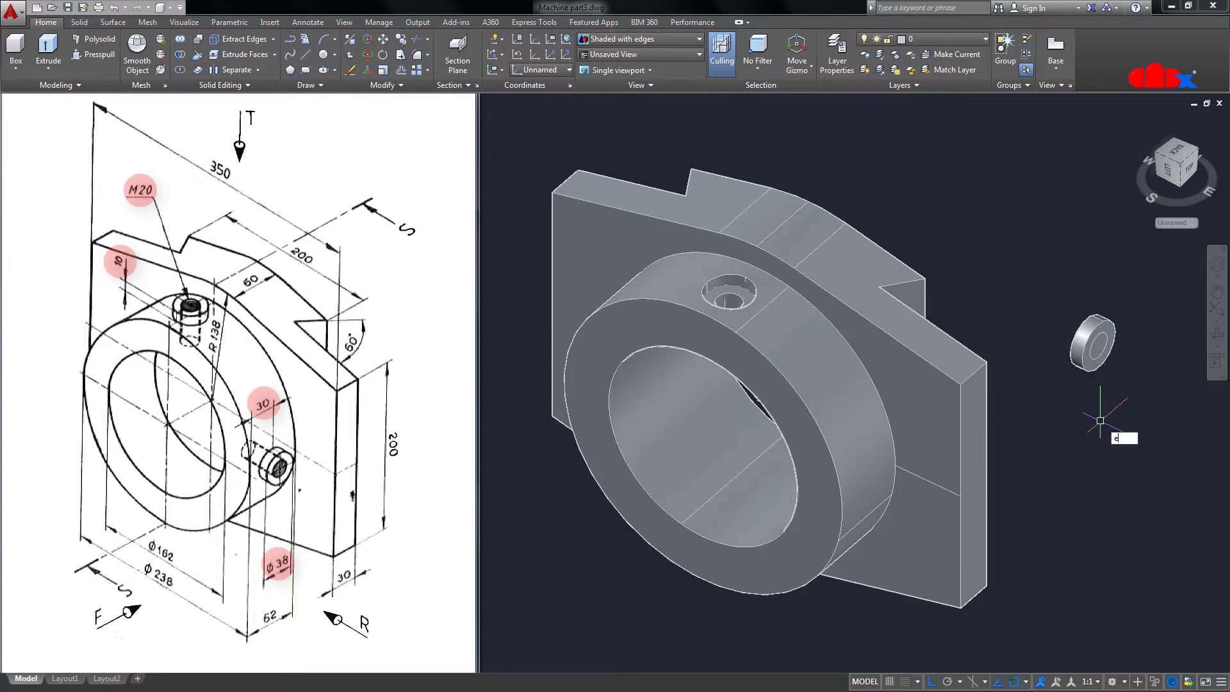
pyautogui.write('xt')
pyautogui.press('Return')
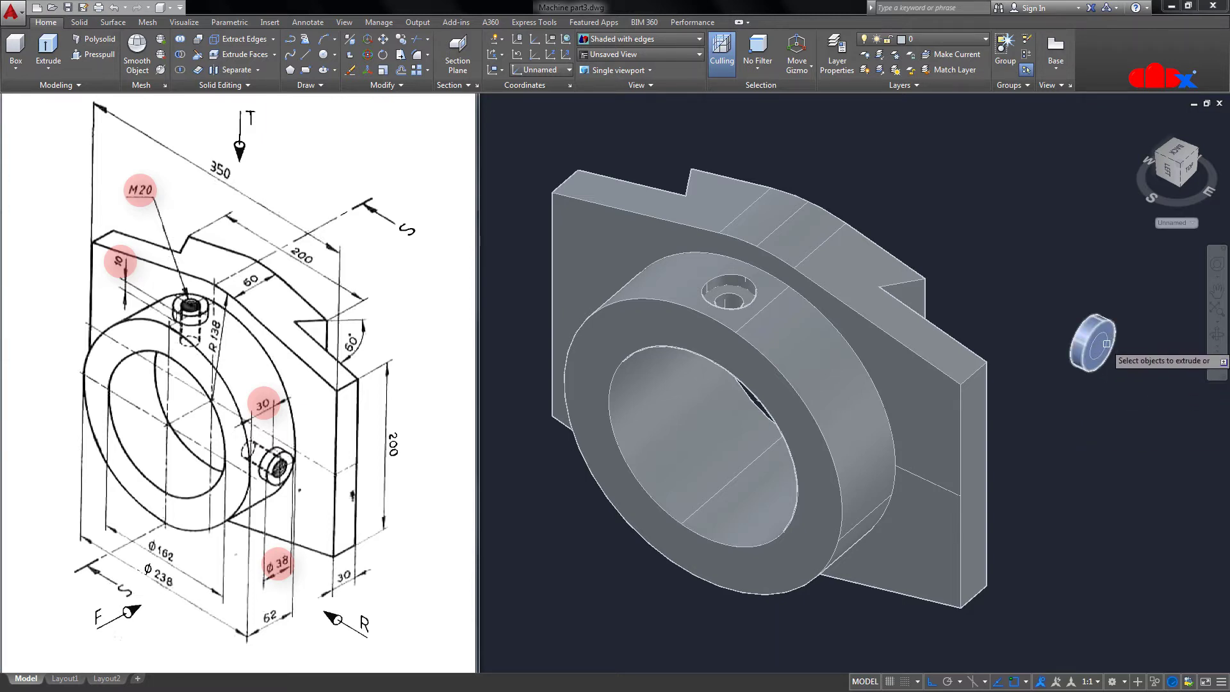
pyautogui.scroll(2, 1104, 357)
pyautogui.scroll(1, 1102, 357)
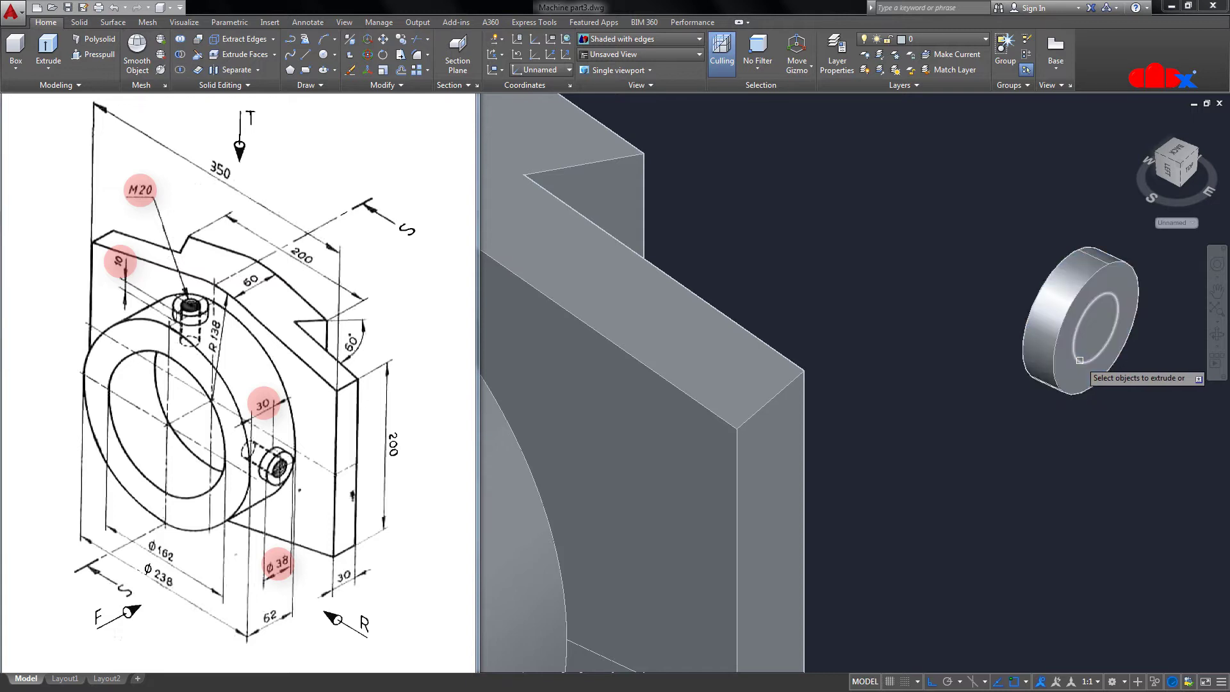
pyautogui.click(1079, 360)
pyautogui.press('Return')
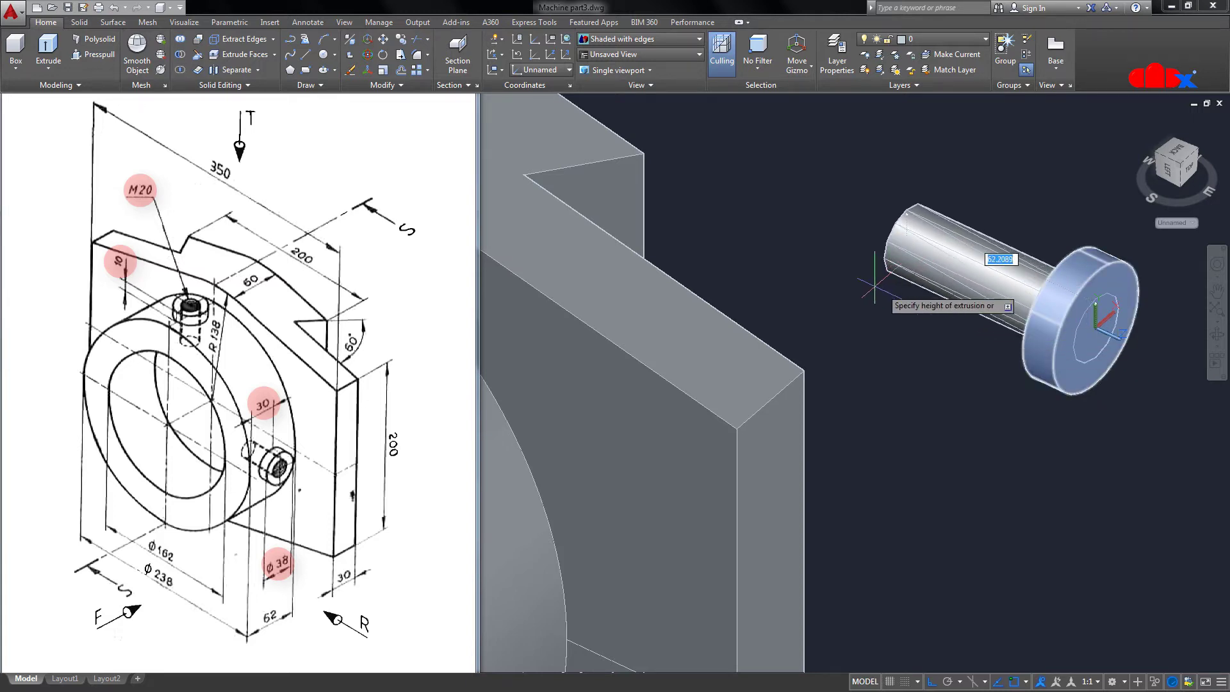
pyautogui.write('50')
pyautogui.press('Return')
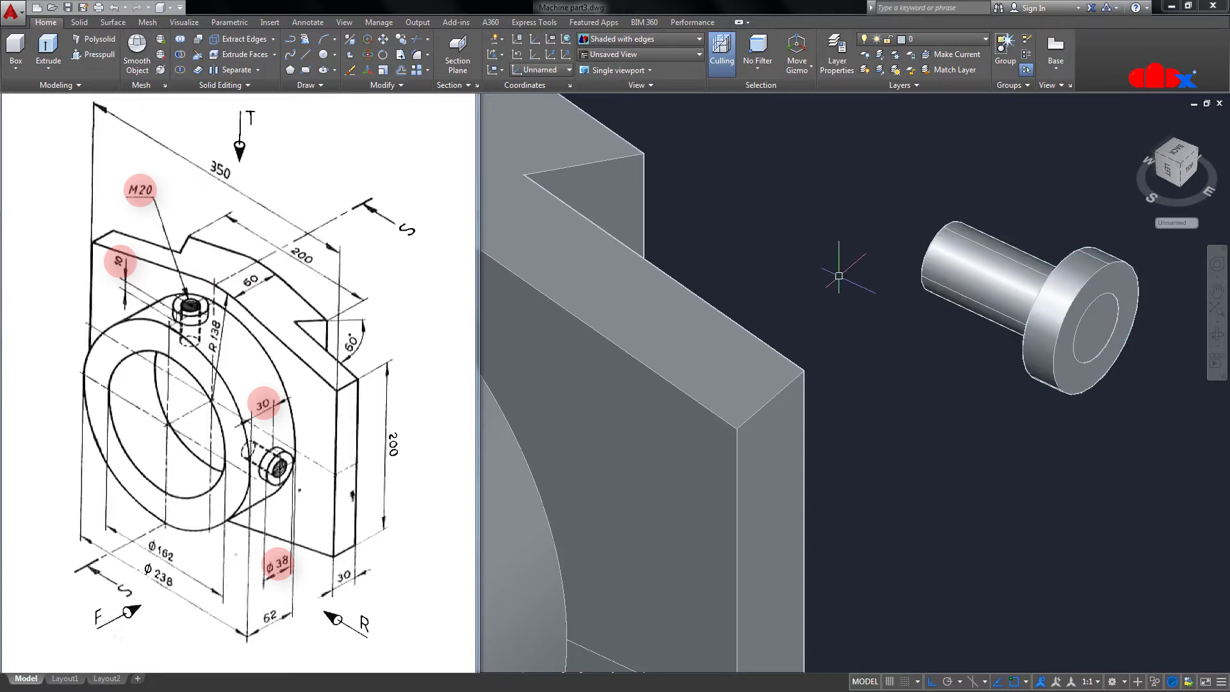
# Union the upright disc and the horizontal pin into one solid
pyautogui.scroll(-5, 981, 388)
pyautogui.moveTo(981, 387); pyautogui.dragTo(1006, 381, button='middle')
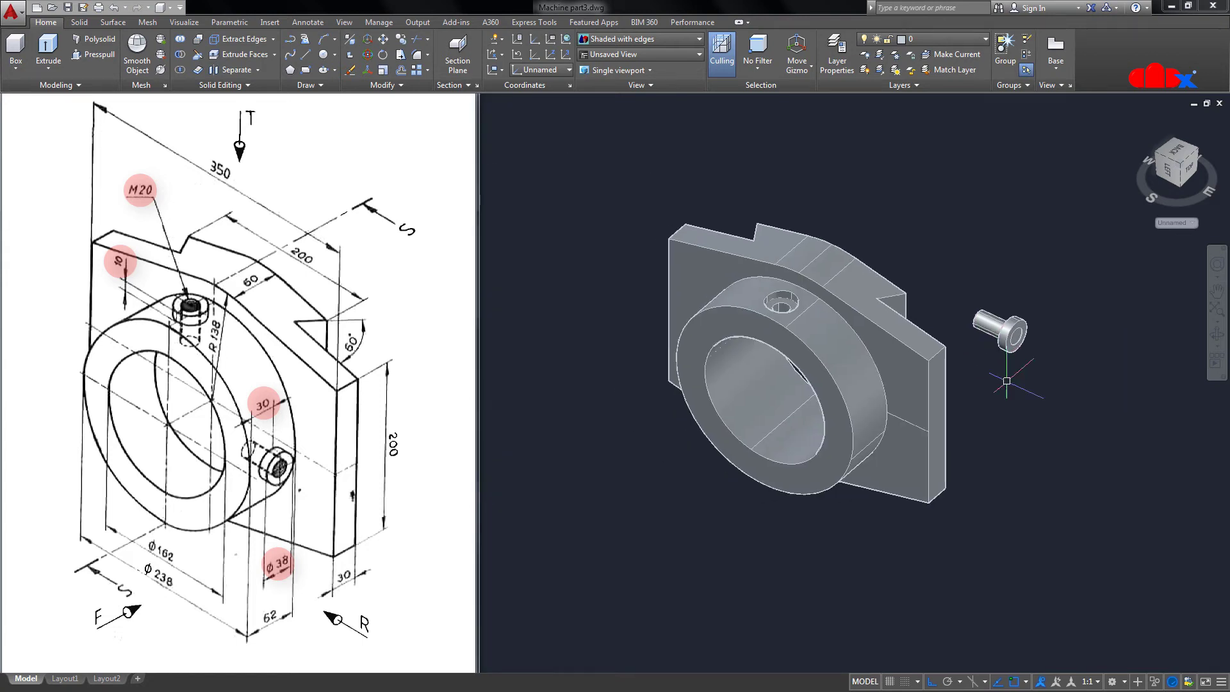
pyautogui.write('uni')
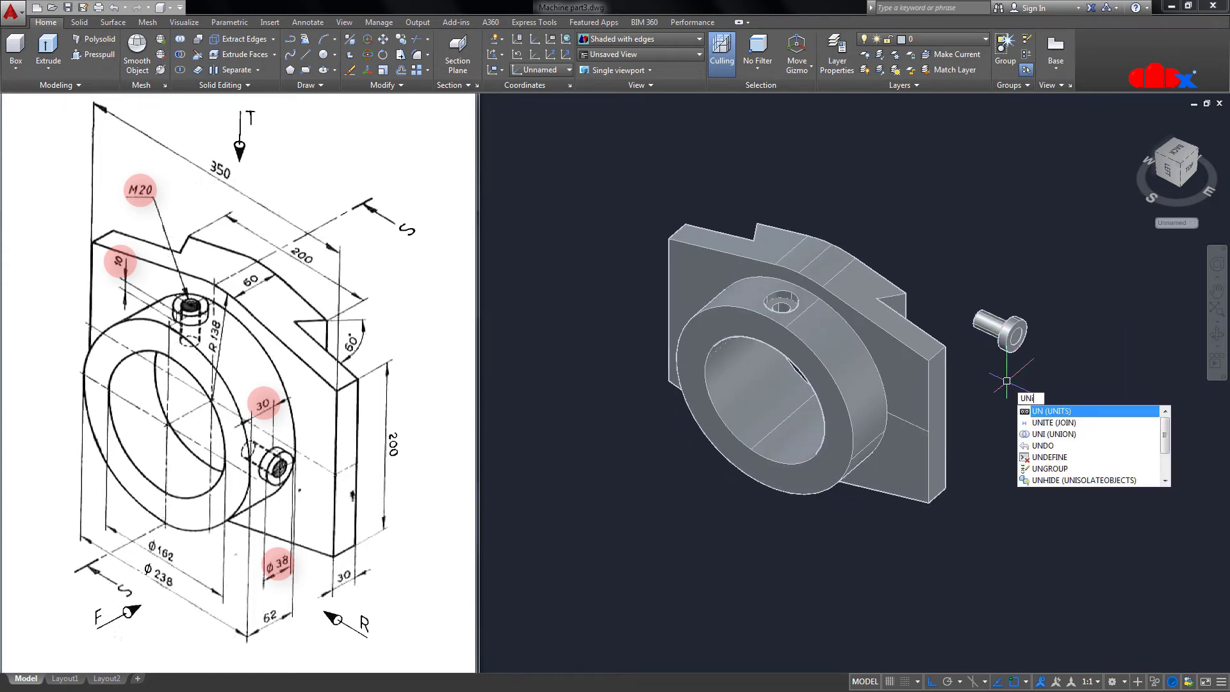
pyautogui.press('Return')
pyautogui.click(1033, 376)
pyautogui.click(979, 283)
pyautogui.press('Return')
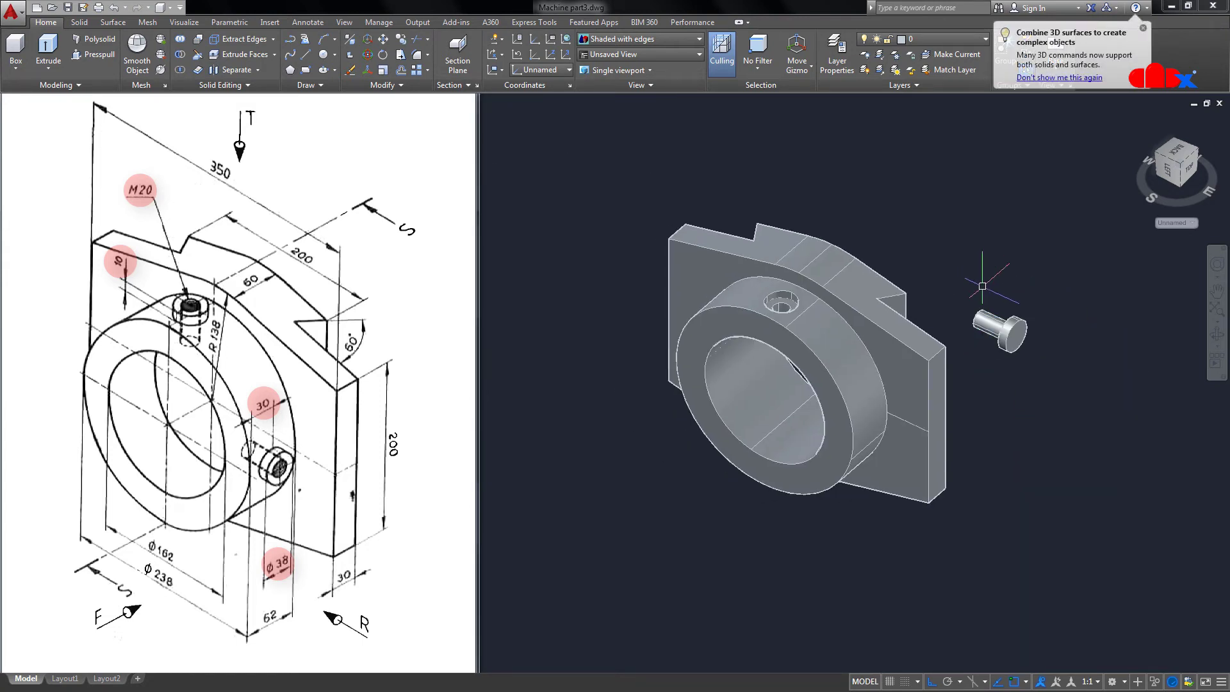
# Move the horizontal pin solid from its disc's outer face centre to the side quadrant of the ring's front edge
pyautogui.scroll(4, 983, 287)
pyautogui.moveTo(1063, 492); pyautogui.dragTo(1079, 420, button='middle')
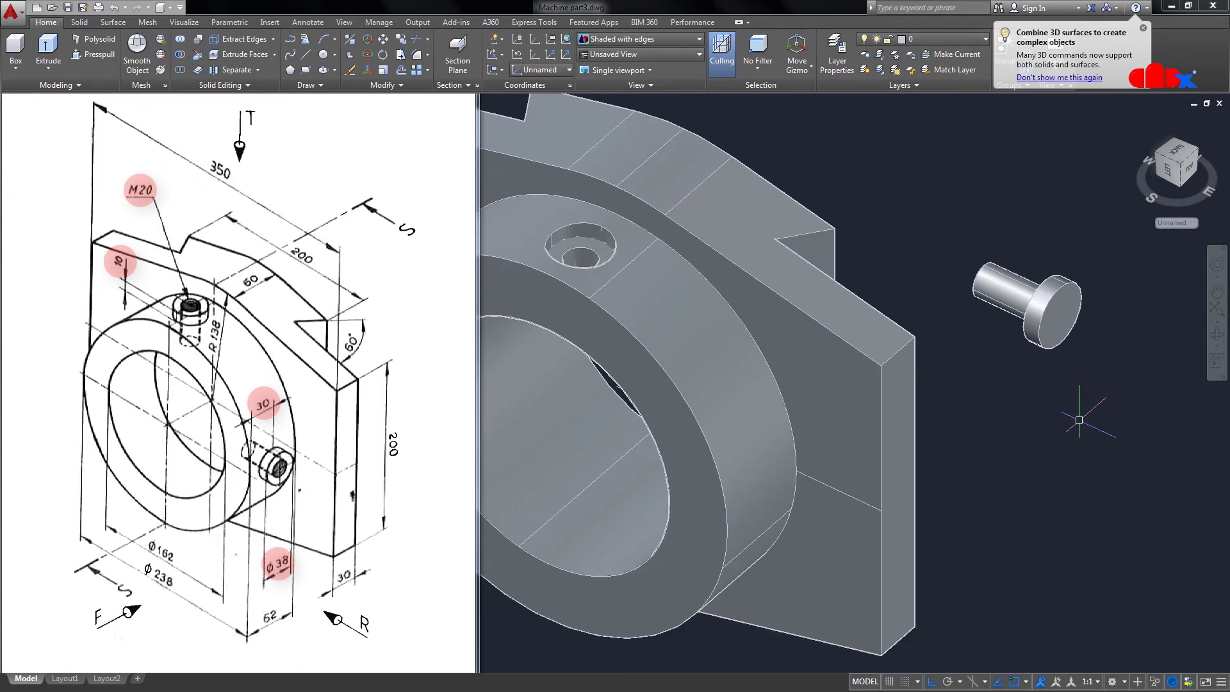
pyautogui.write('m')
pyautogui.press('Return')
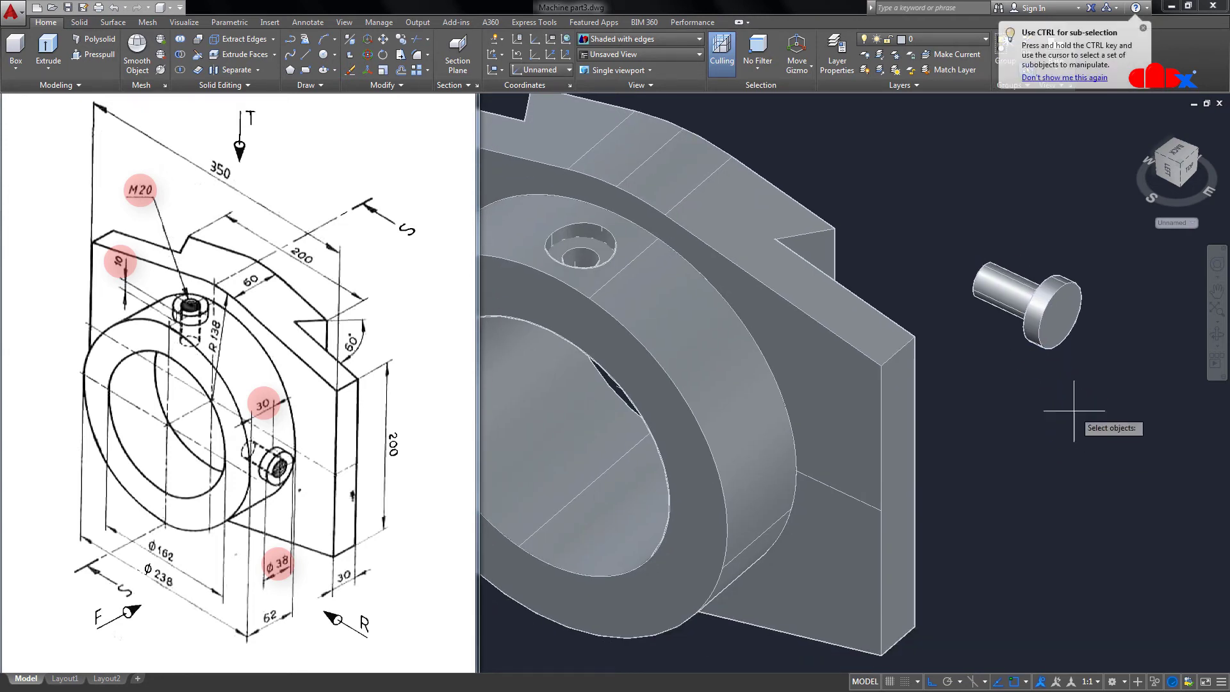
pyautogui.click(1076, 410)
pyautogui.click(1027, 309)
pyautogui.press('Return')
pyautogui.moveTo(1036, 441); pyautogui.dragTo(1079, 431, button='middle')
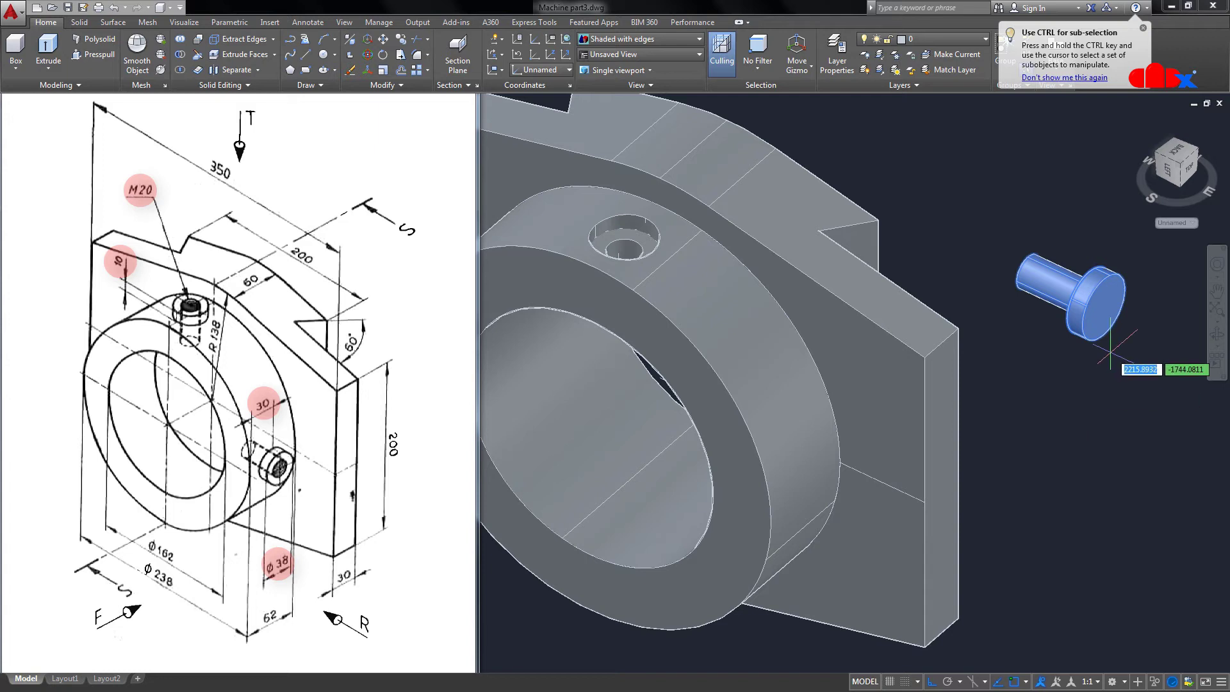
pyautogui.click(1103, 307)
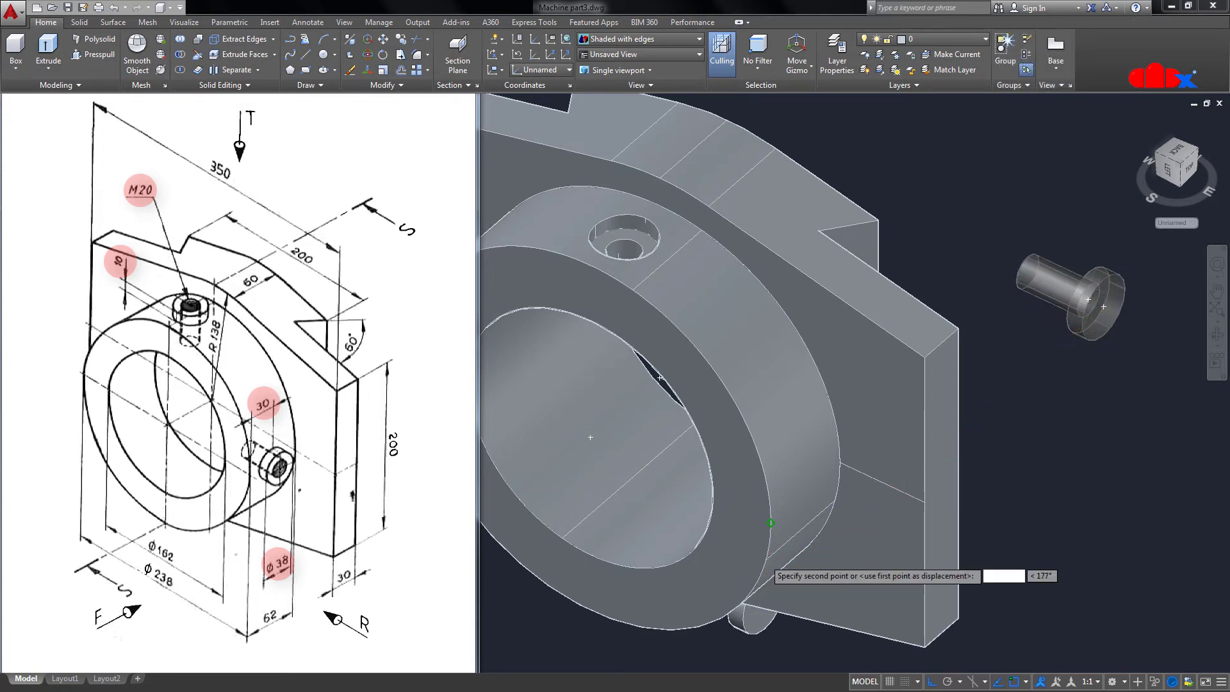
pyautogui.click(768, 522)
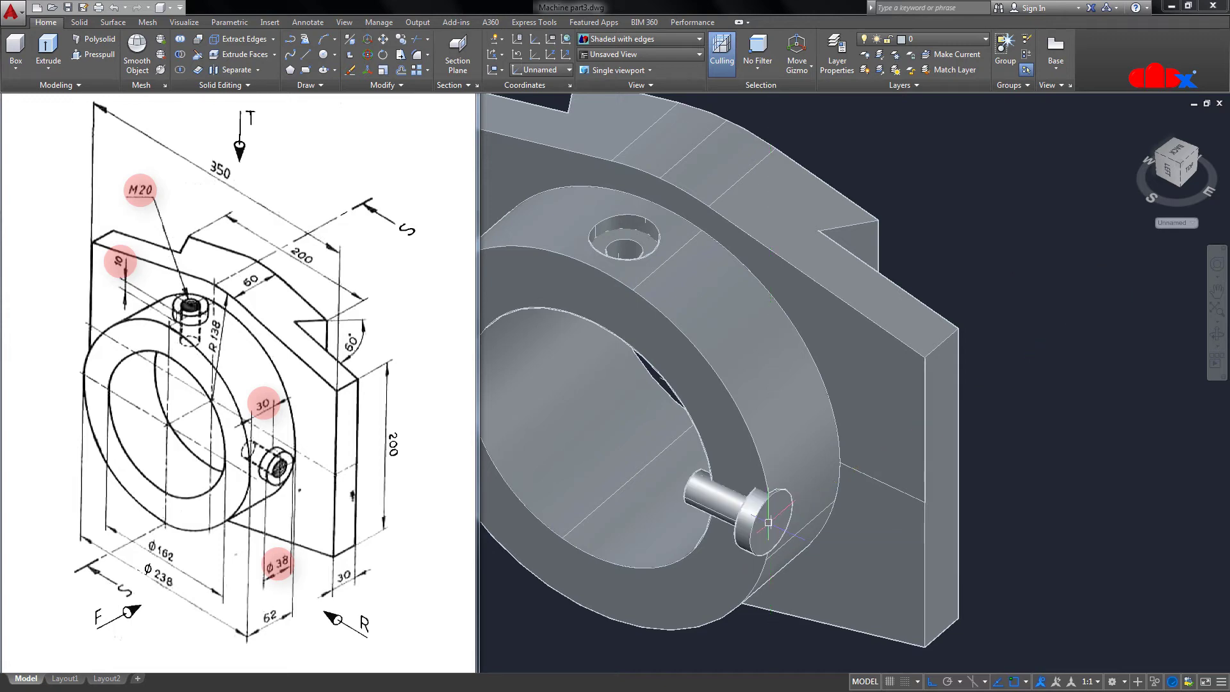
# Move the horizontal pin solid 30 from the ring's front edge toward the plate, parallel to the ring's axis
pyautogui.scroll(-3, 948, 533)
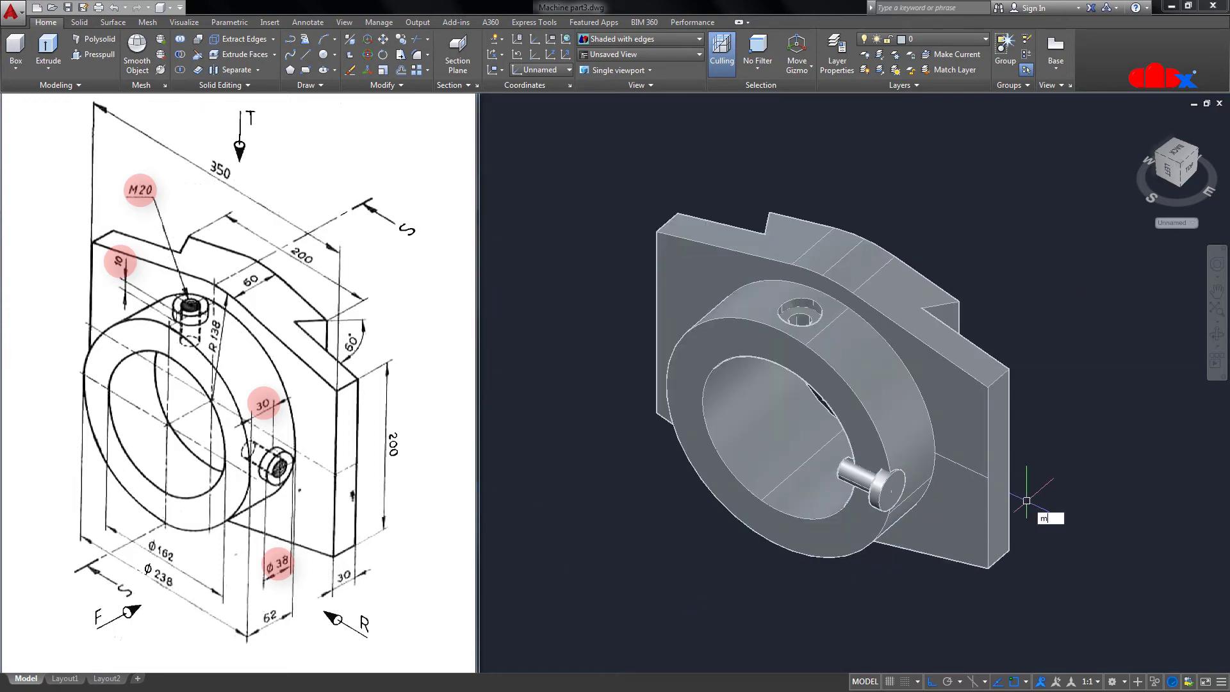
pyautogui.press('Return')
pyautogui.press('Return')
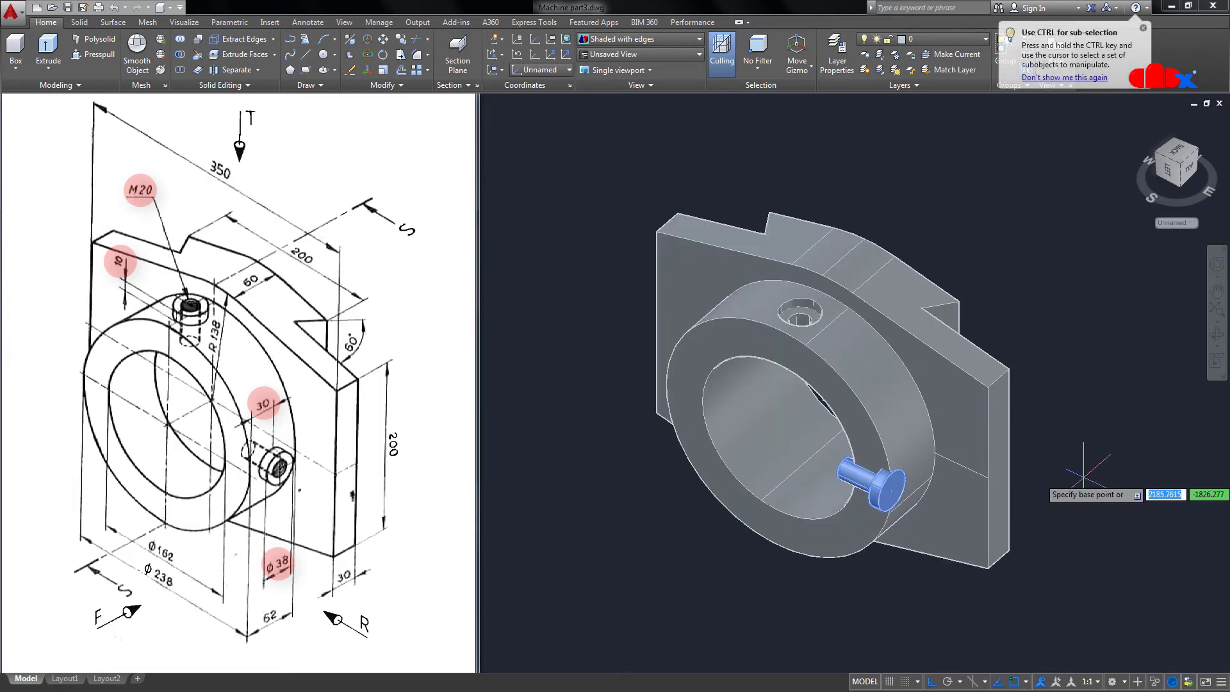
pyautogui.click(1084, 477)
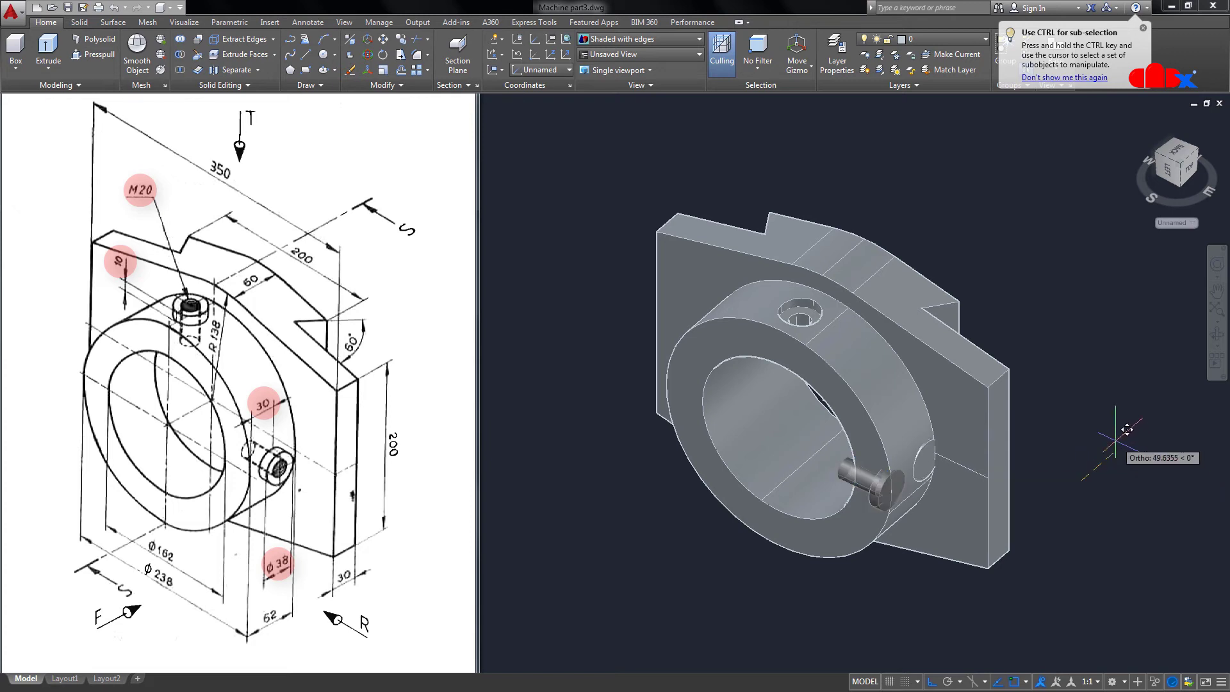
pyautogui.press('F8')
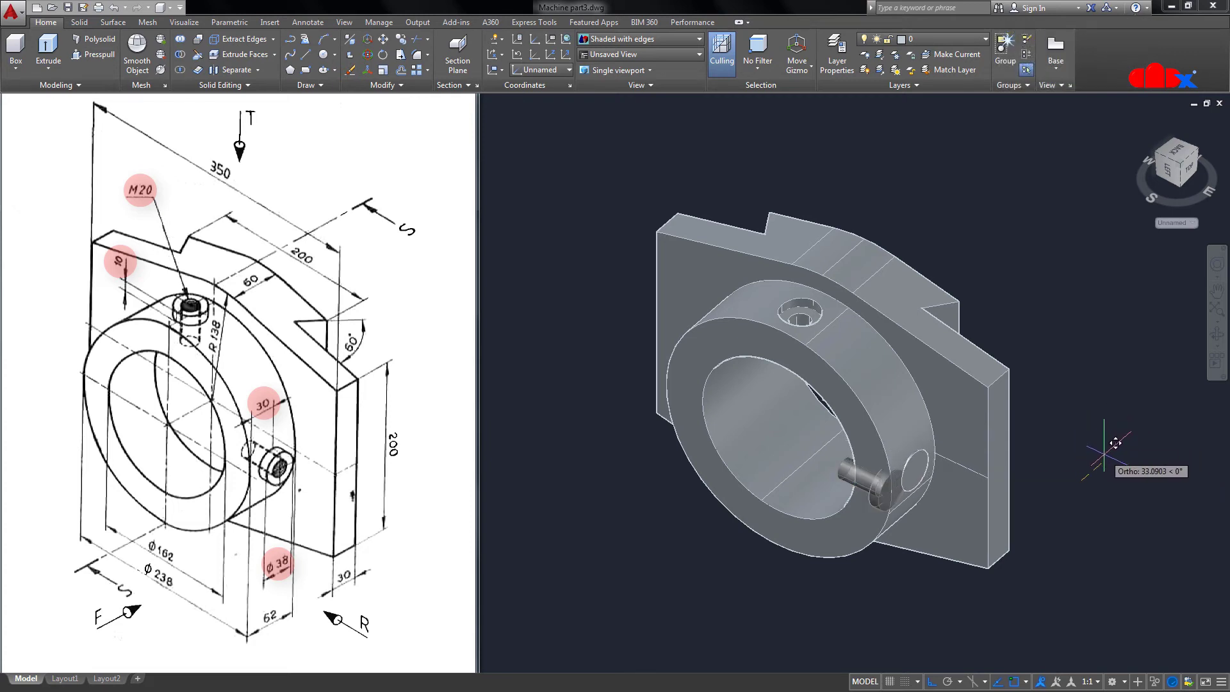
pyautogui.write('30')
pyautogui.press('Return')
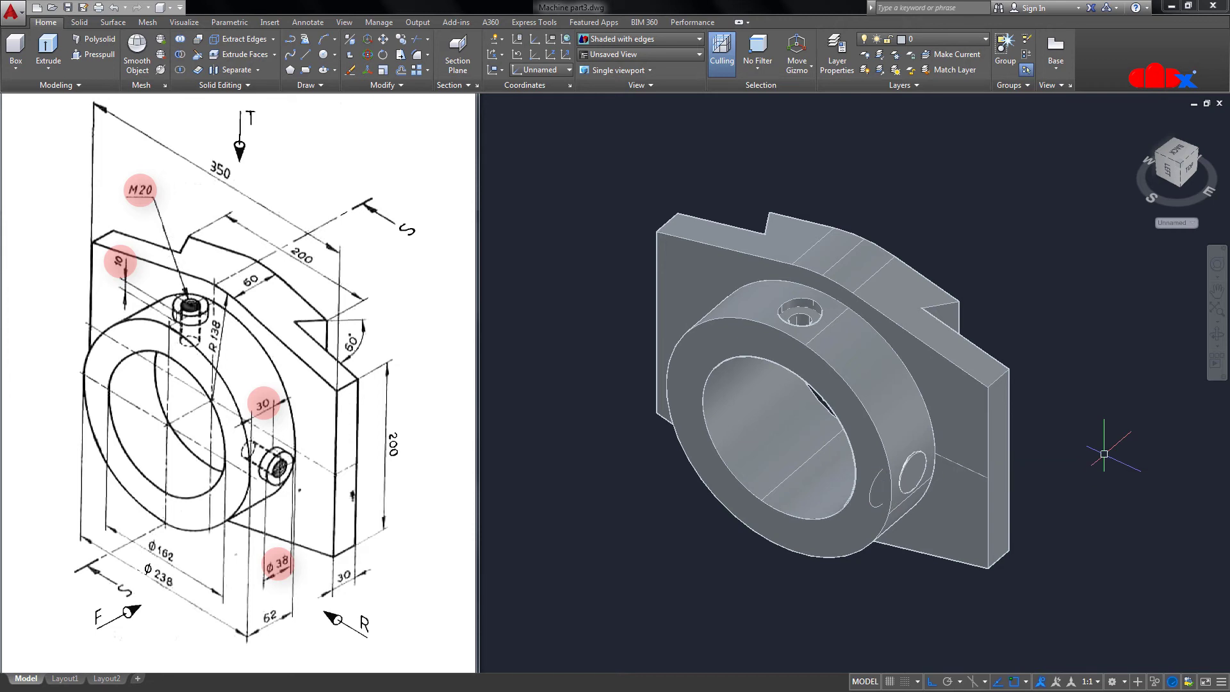
# Subtract the horizontal pin solid from the ring to cut the side recess and its hole
pyautogui.moveTo(1106, 506); pyautogui.dragTo(1087, 472, button='middle')
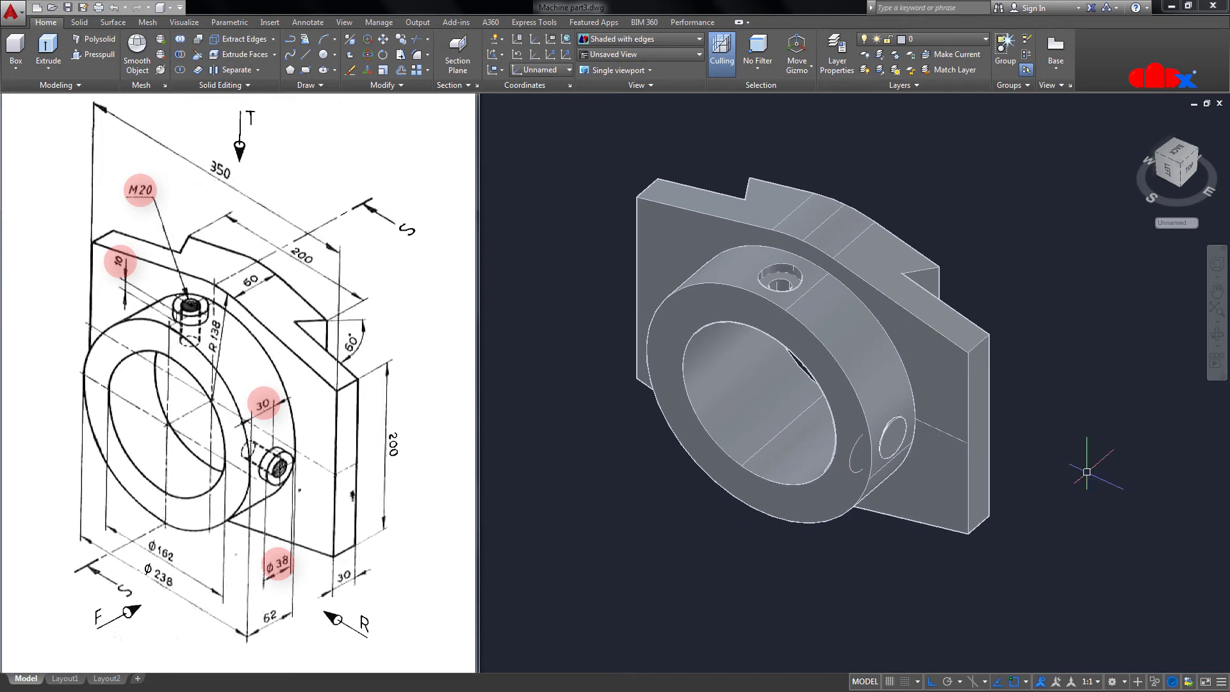
pyautogui.write('s')
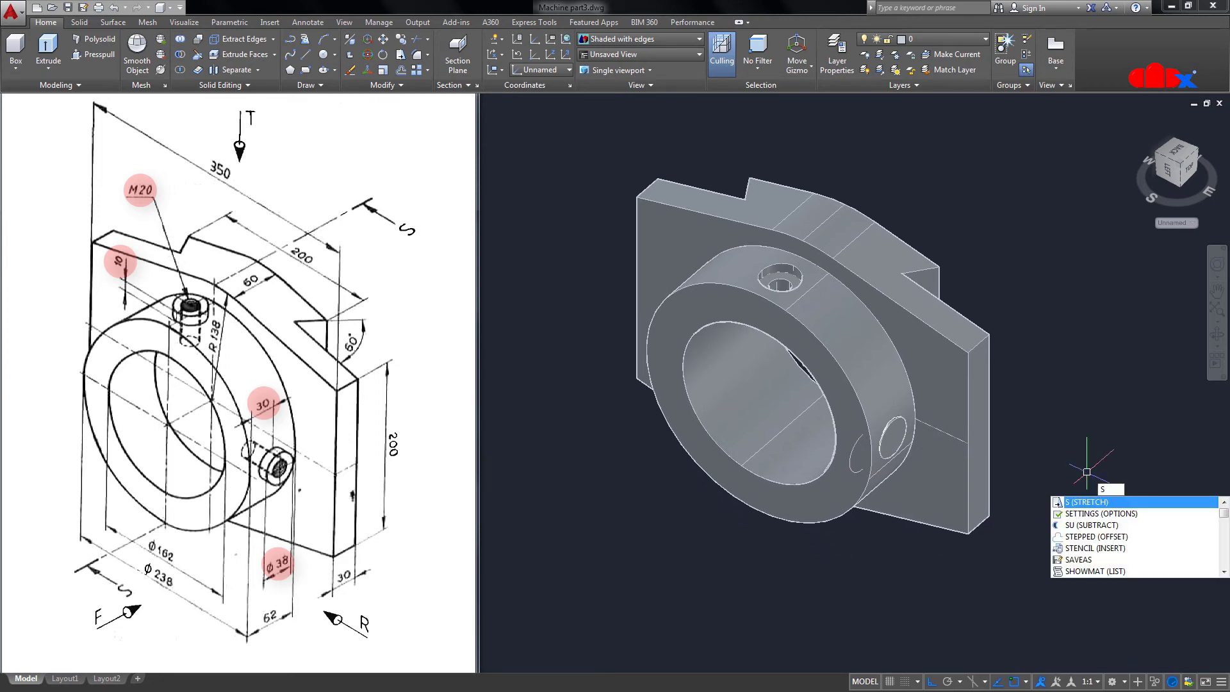
pyautogui.write('u')
pyautogui.press('Return')
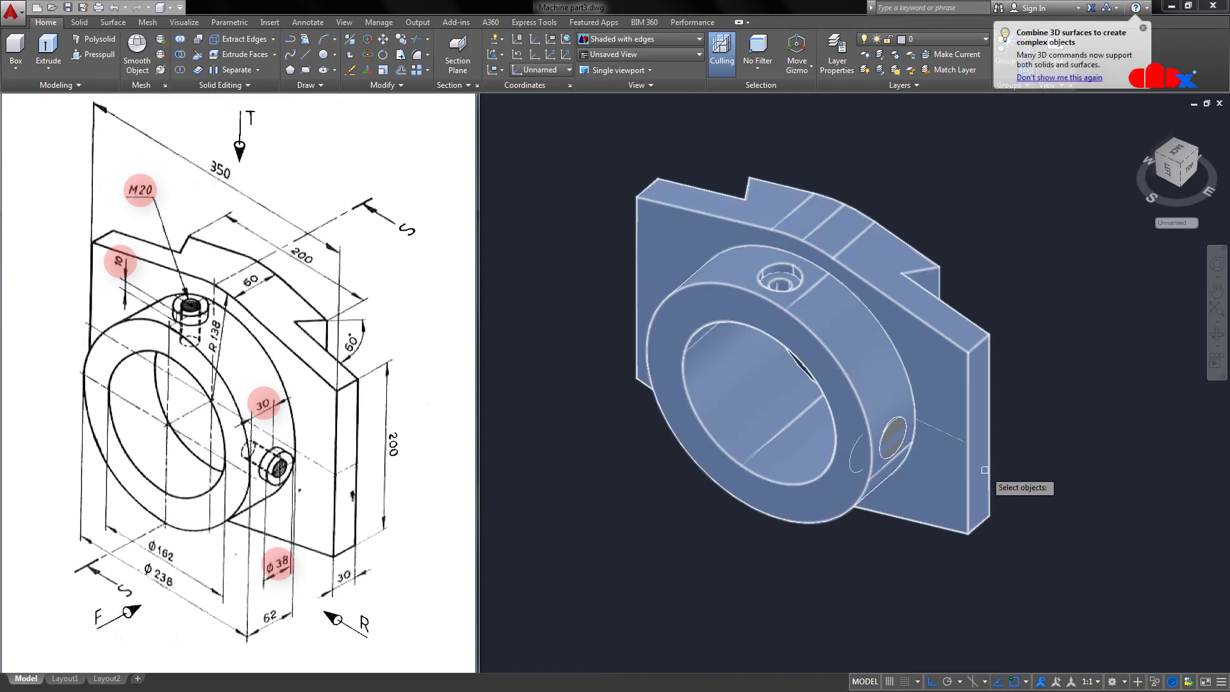
pyautogui.click(892, 434)
pyautogui.press('Return')
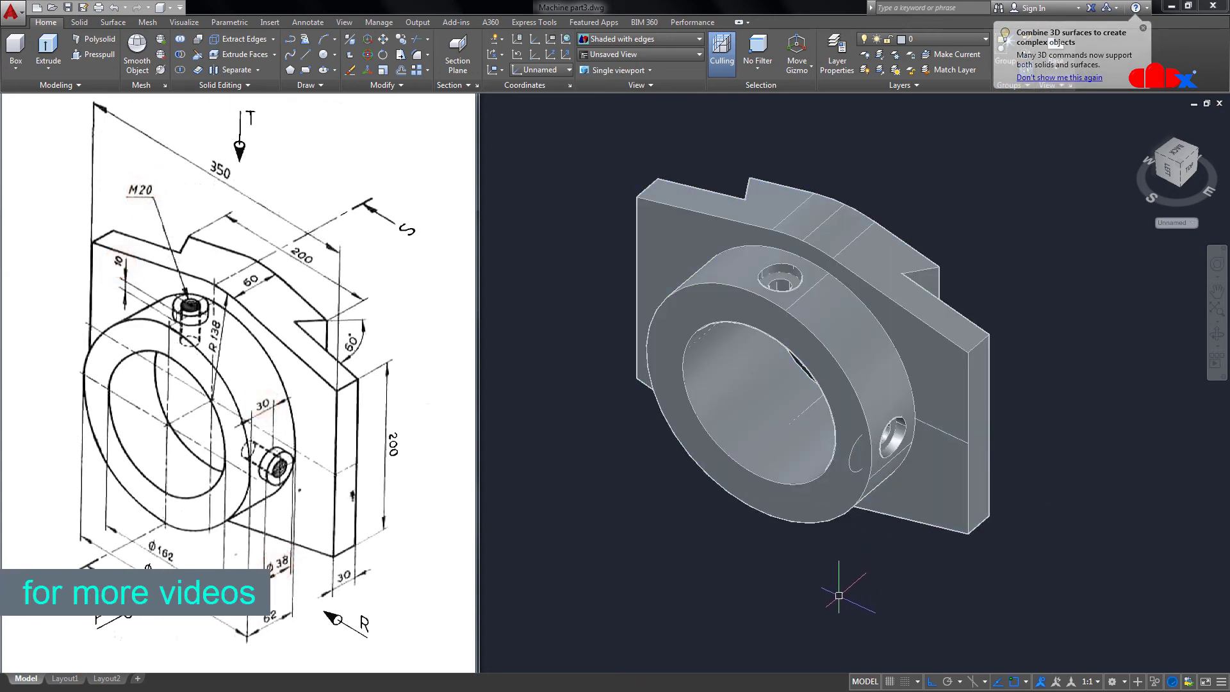
# Select the leftover sketch curves around the plate outline, ring bore and side recess with a window enclosing them
pyautogui.keyDown('shift'); pyautogui.moveTo(857, 583); pyautogui.dragTo(858, 629, button='middle'); pyautogui.keyUp('shift')
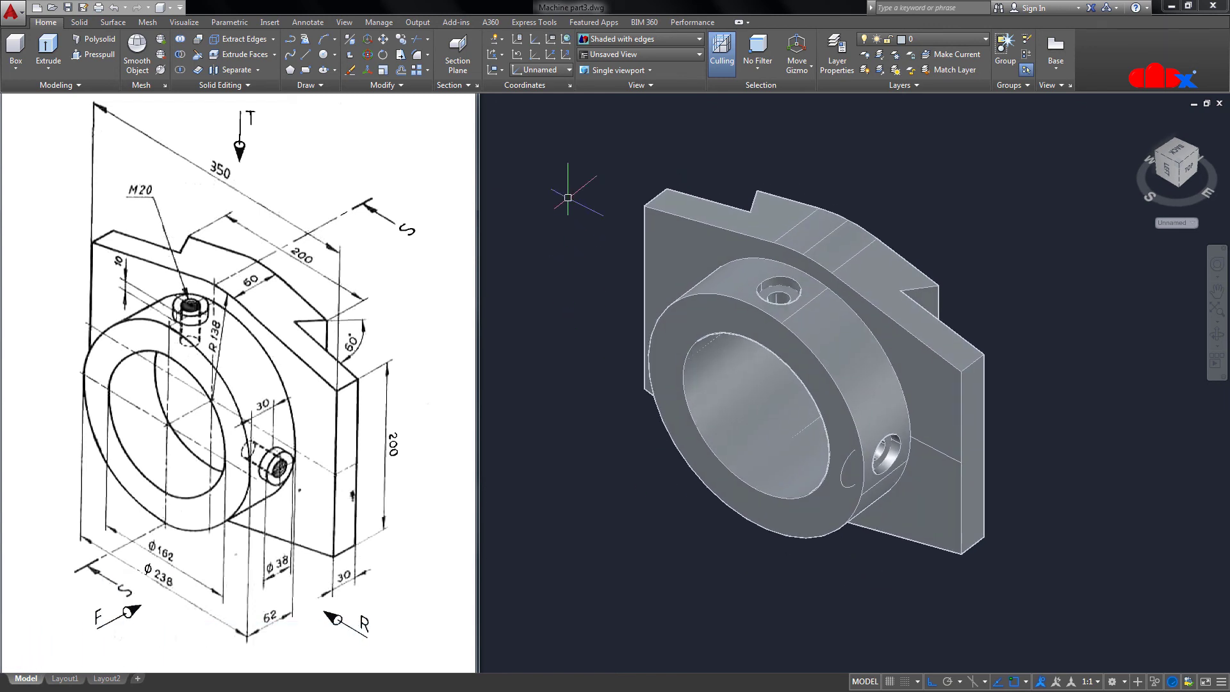
pyautogui.click(574, 164)
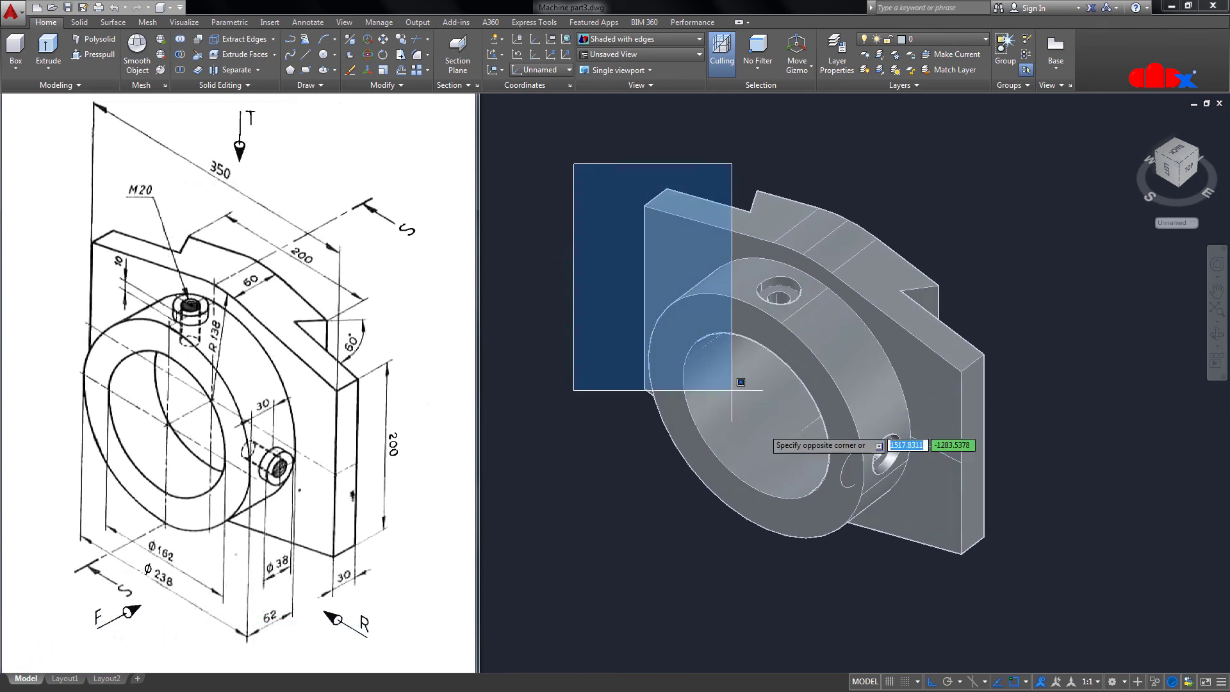
pyautogui.click(977, 601)
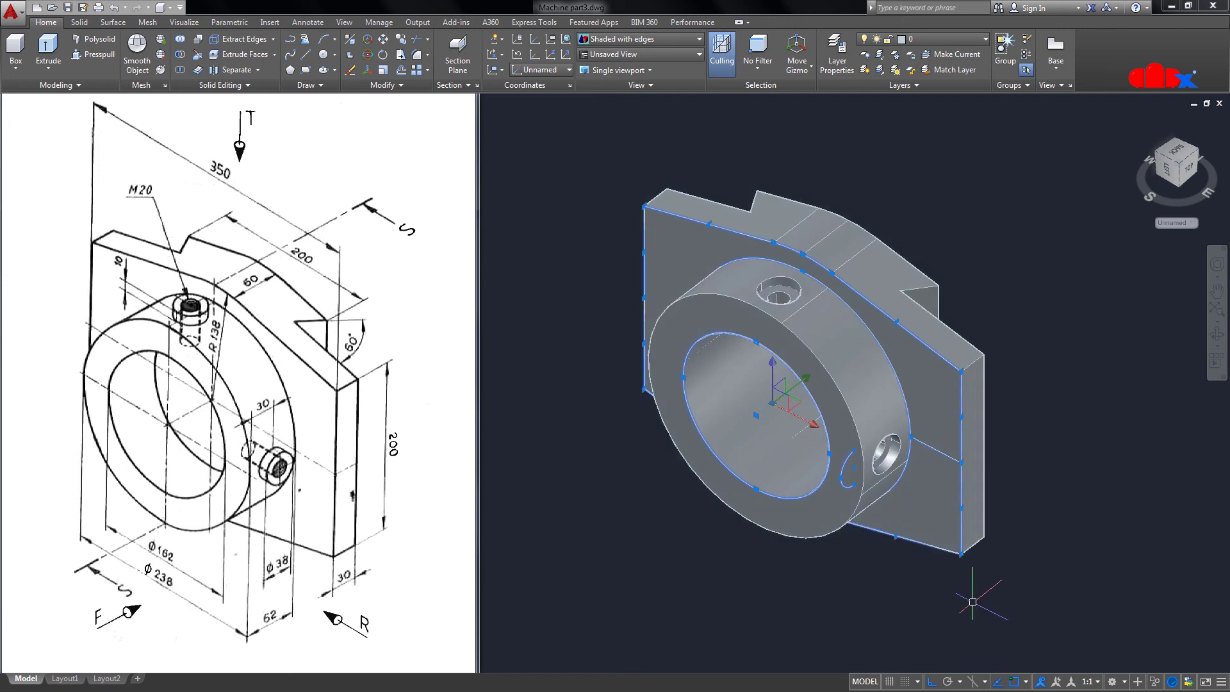